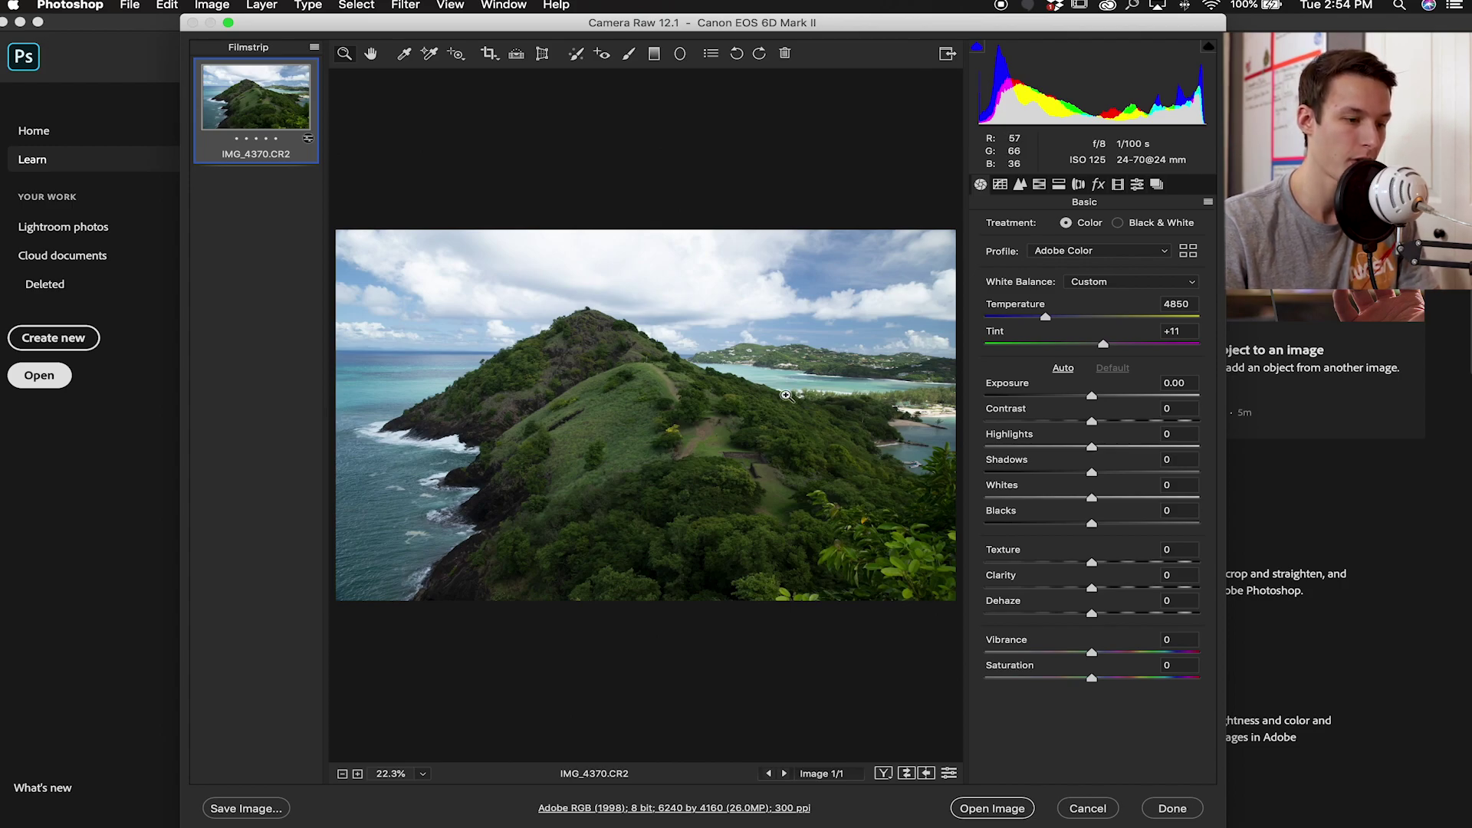
Push Shadows to +100, raise Whites, and deepen Blacks to -57 in the Basic panel.
left_click_drag(1092, 448, 986, 447)
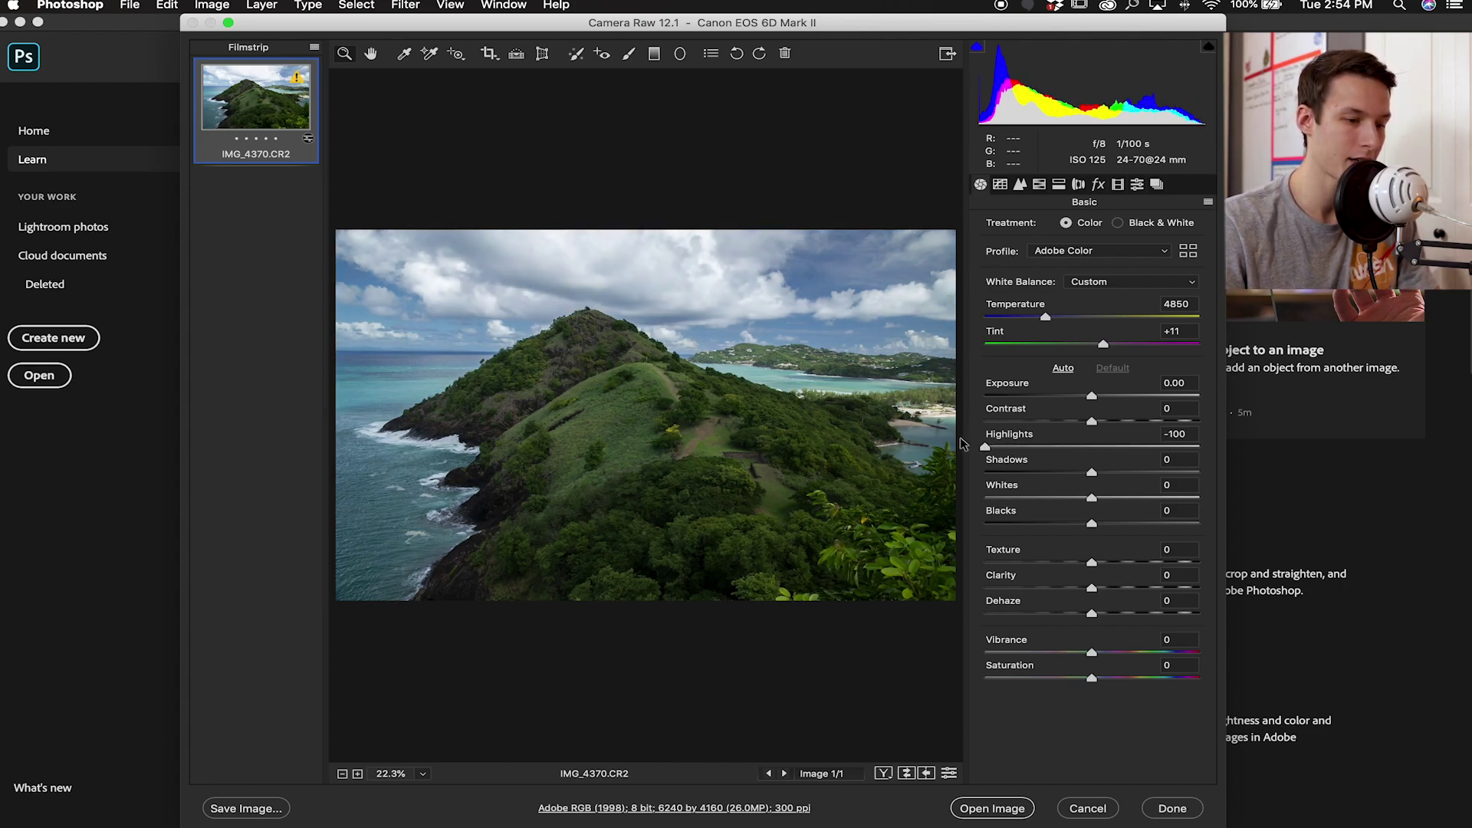
left_click_drag(1092, 472, 1199, 472)
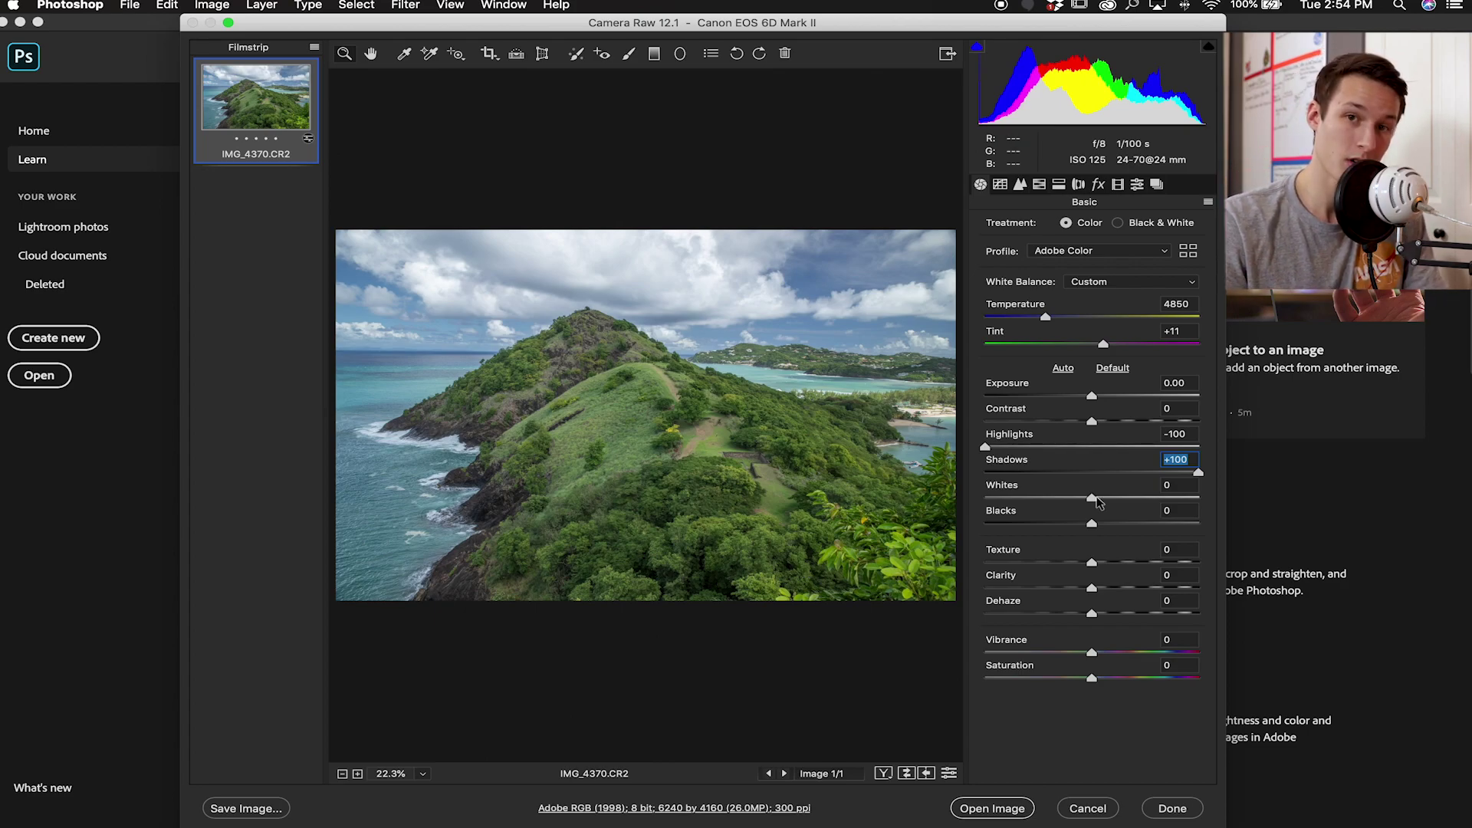
left_click_drag(1098, 502, 1125, 502)
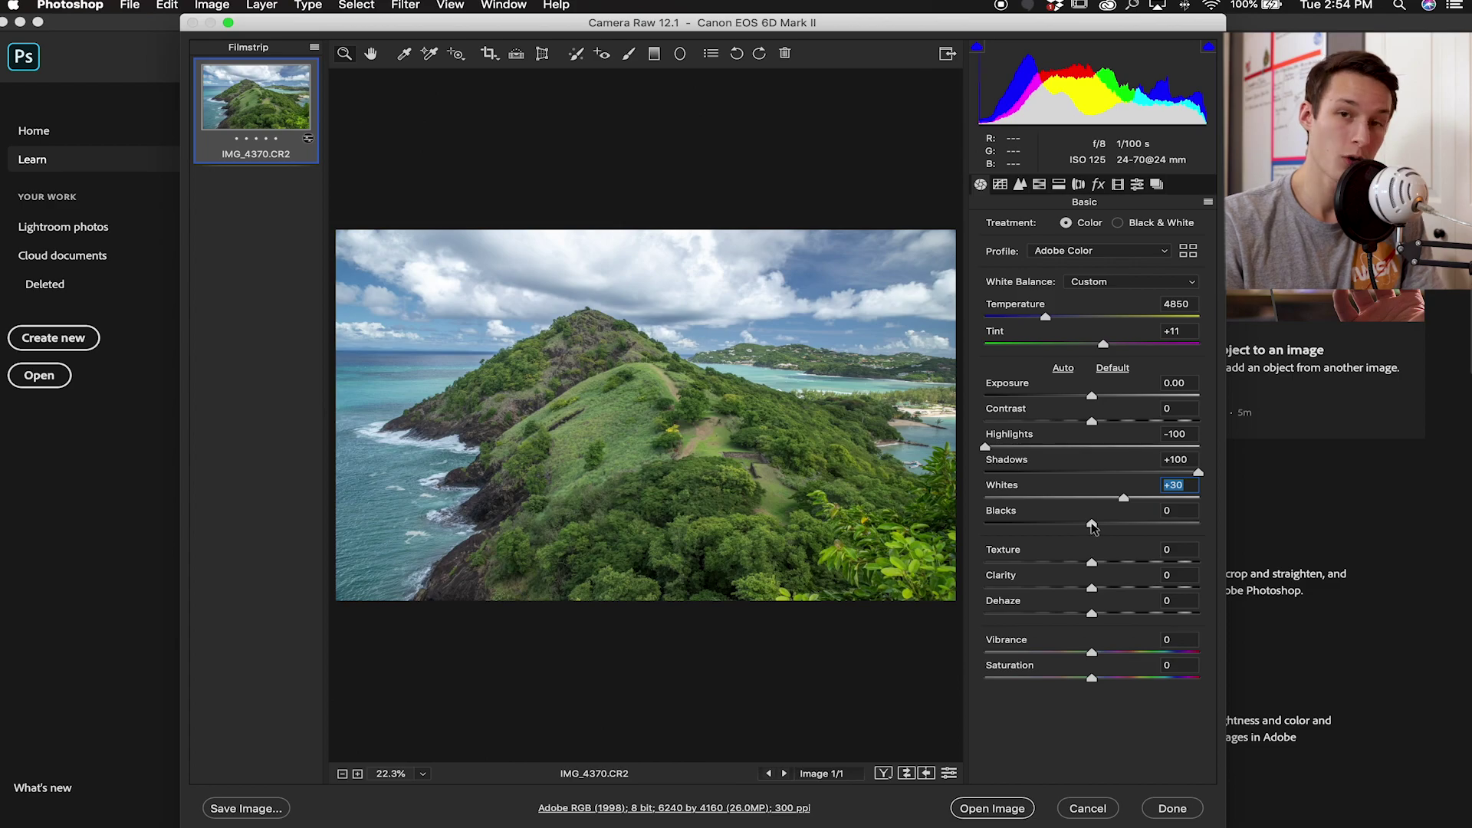
left_click_drag(1092, 526, 1031, 524)
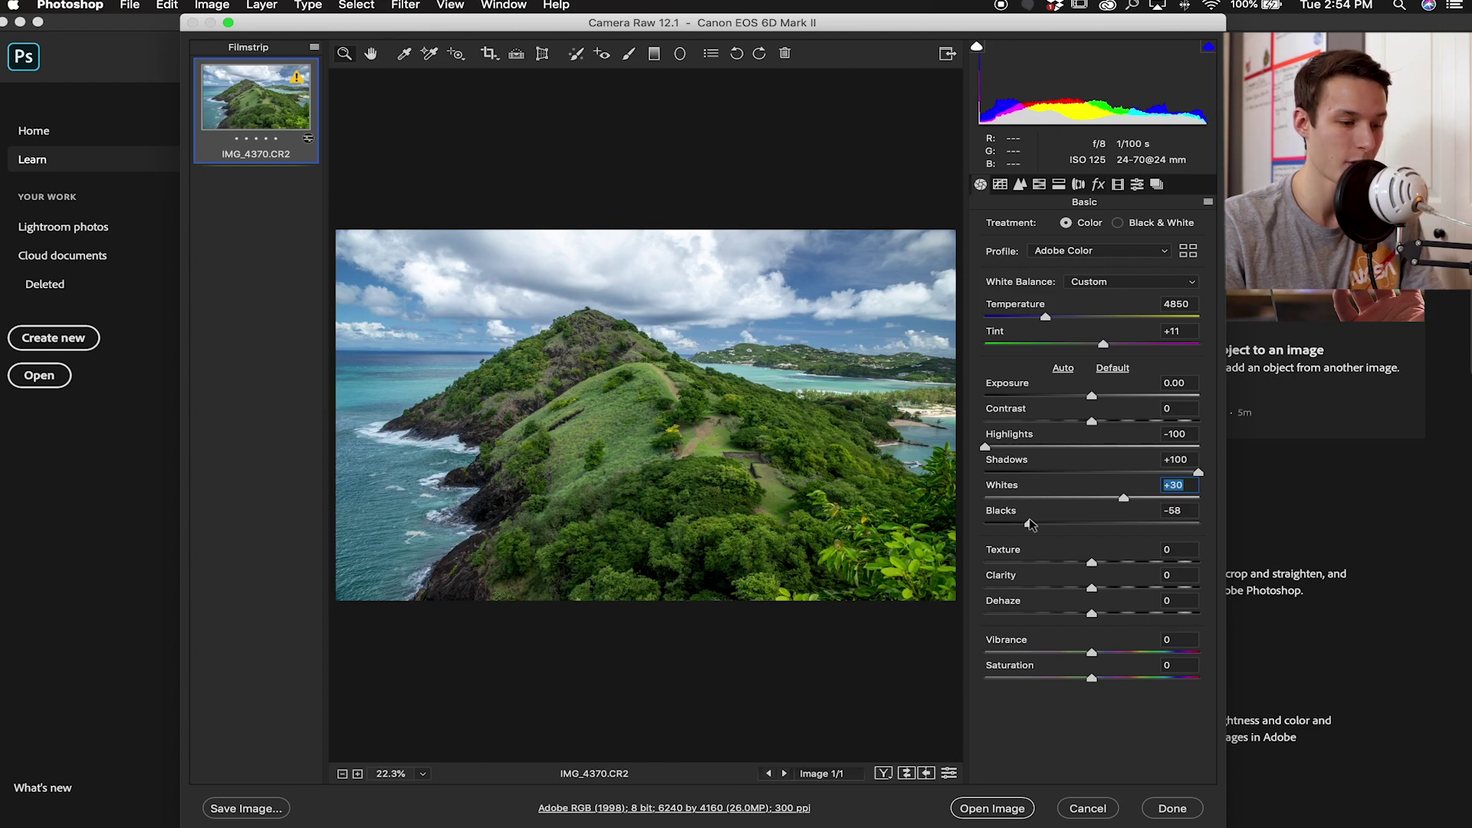
left_click_drag(1030, 523, 1033, 523)
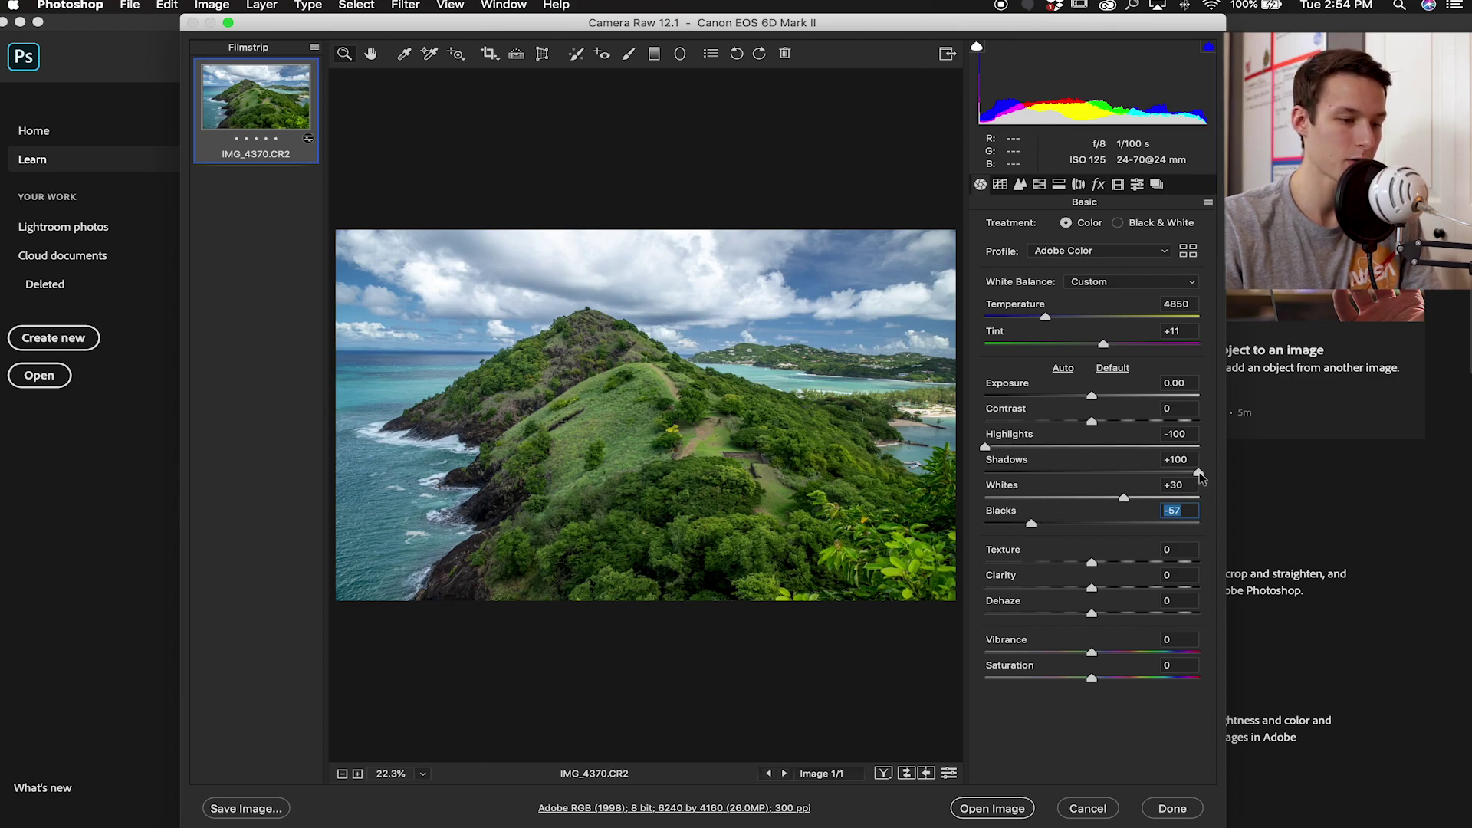
Ease Shadows back to +87 and set Whites to +38.
left_click_drag(1201, 477, 1190, 476)
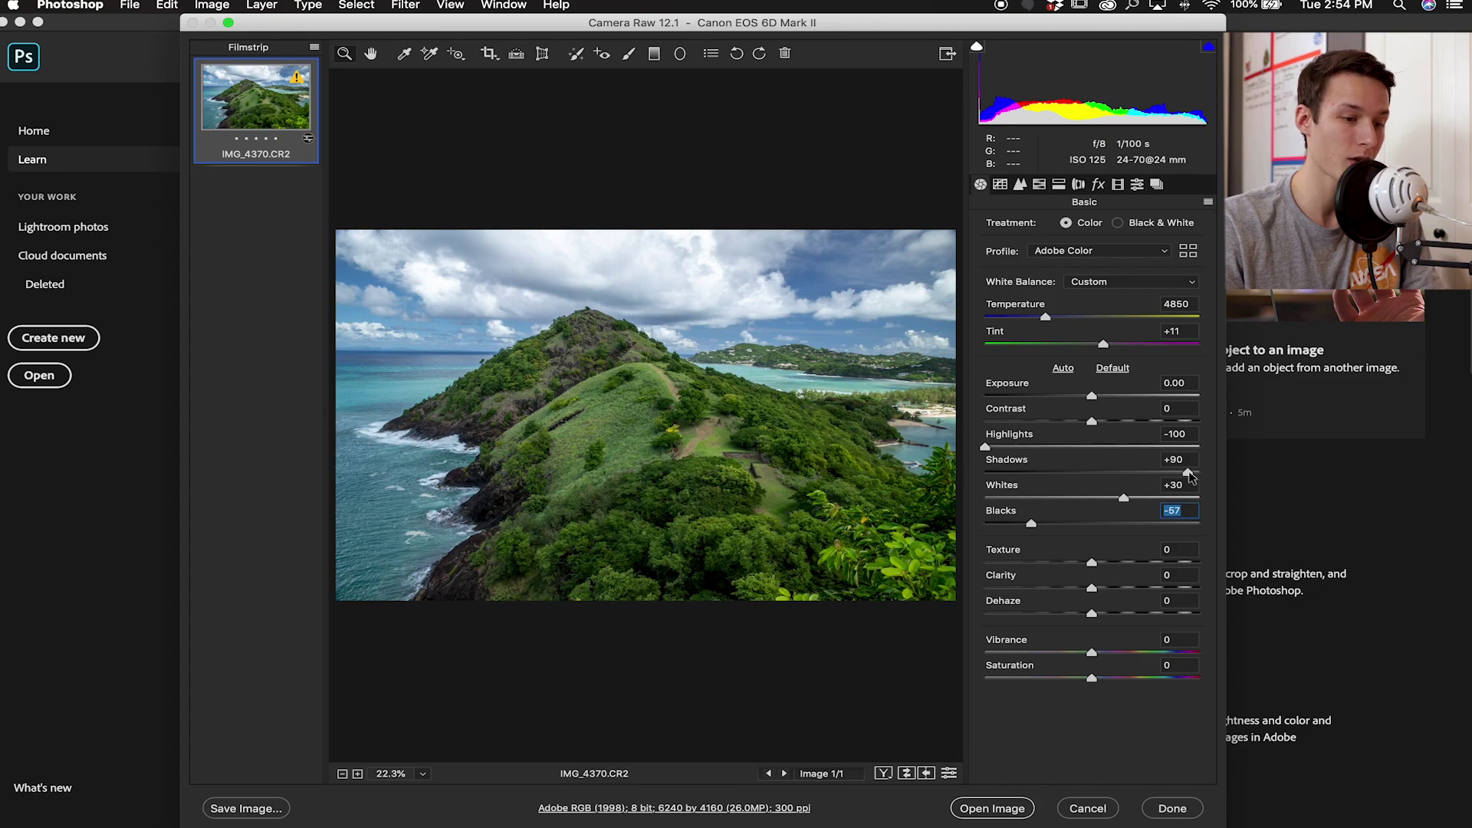
left_click(1191, 475)
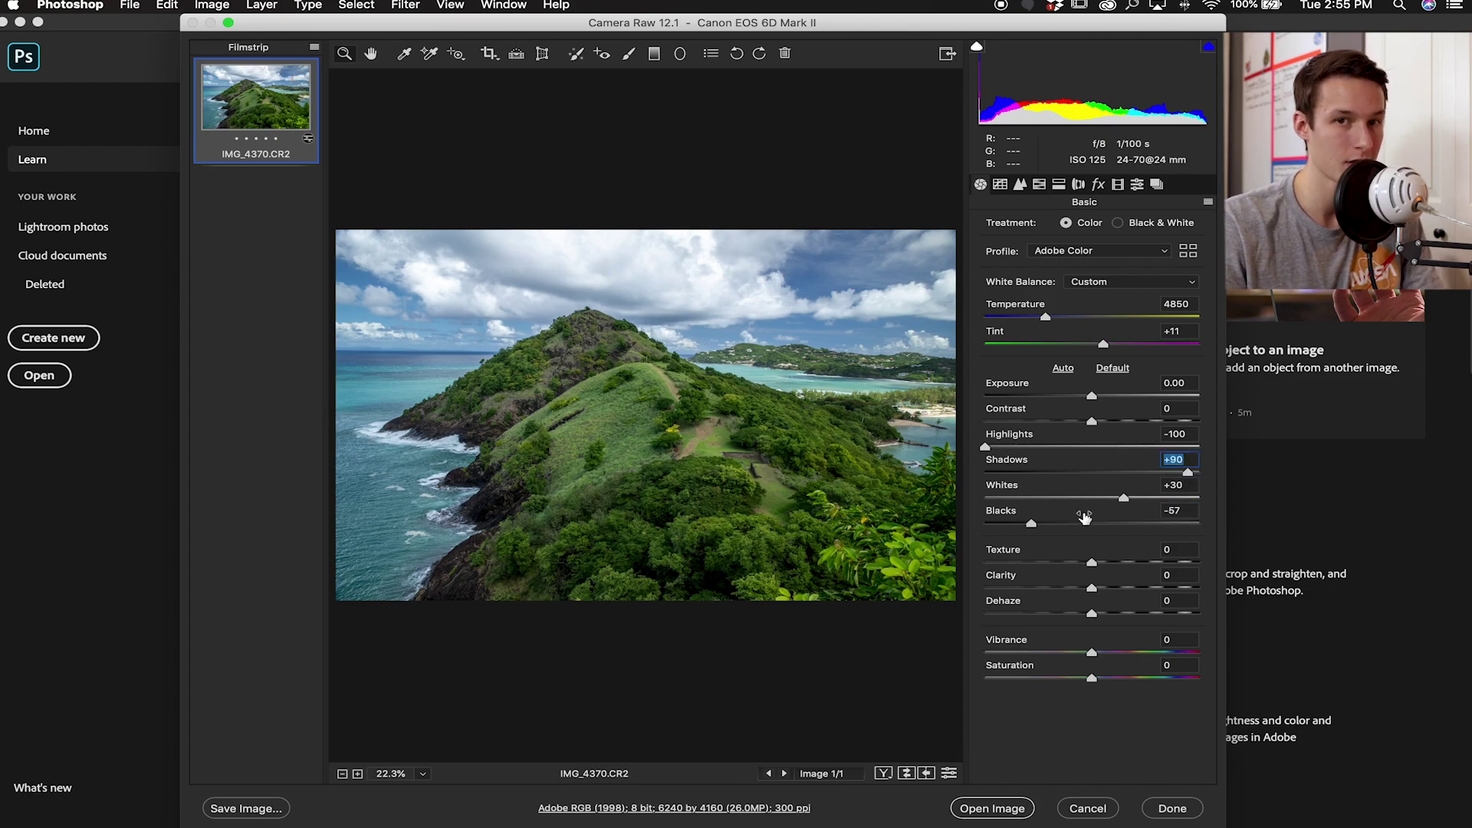
key("Down")
key("Down")
key("Down")
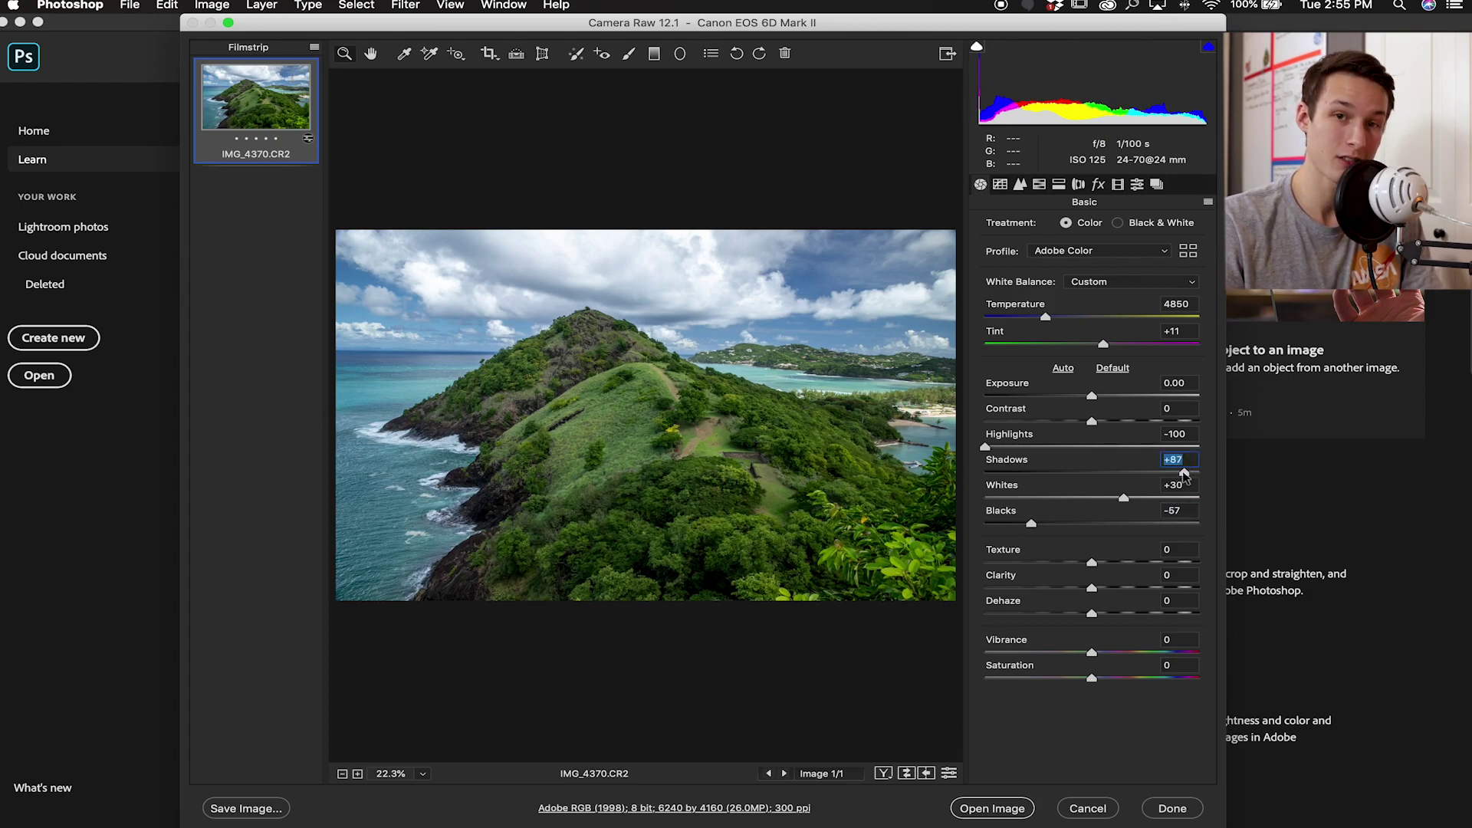
left_click_drag(1123, 498, 1137, 498)
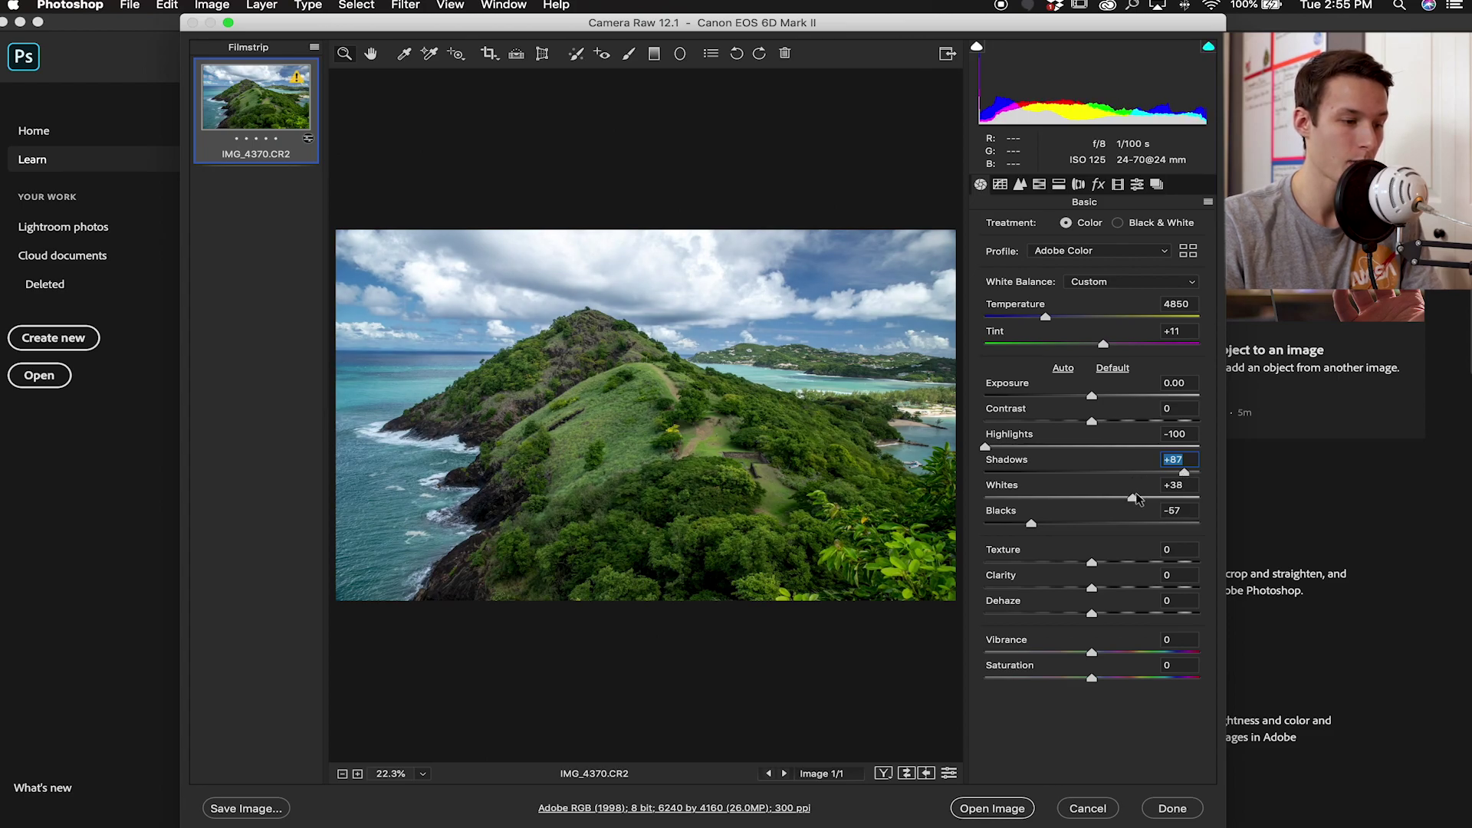
key("Tab")
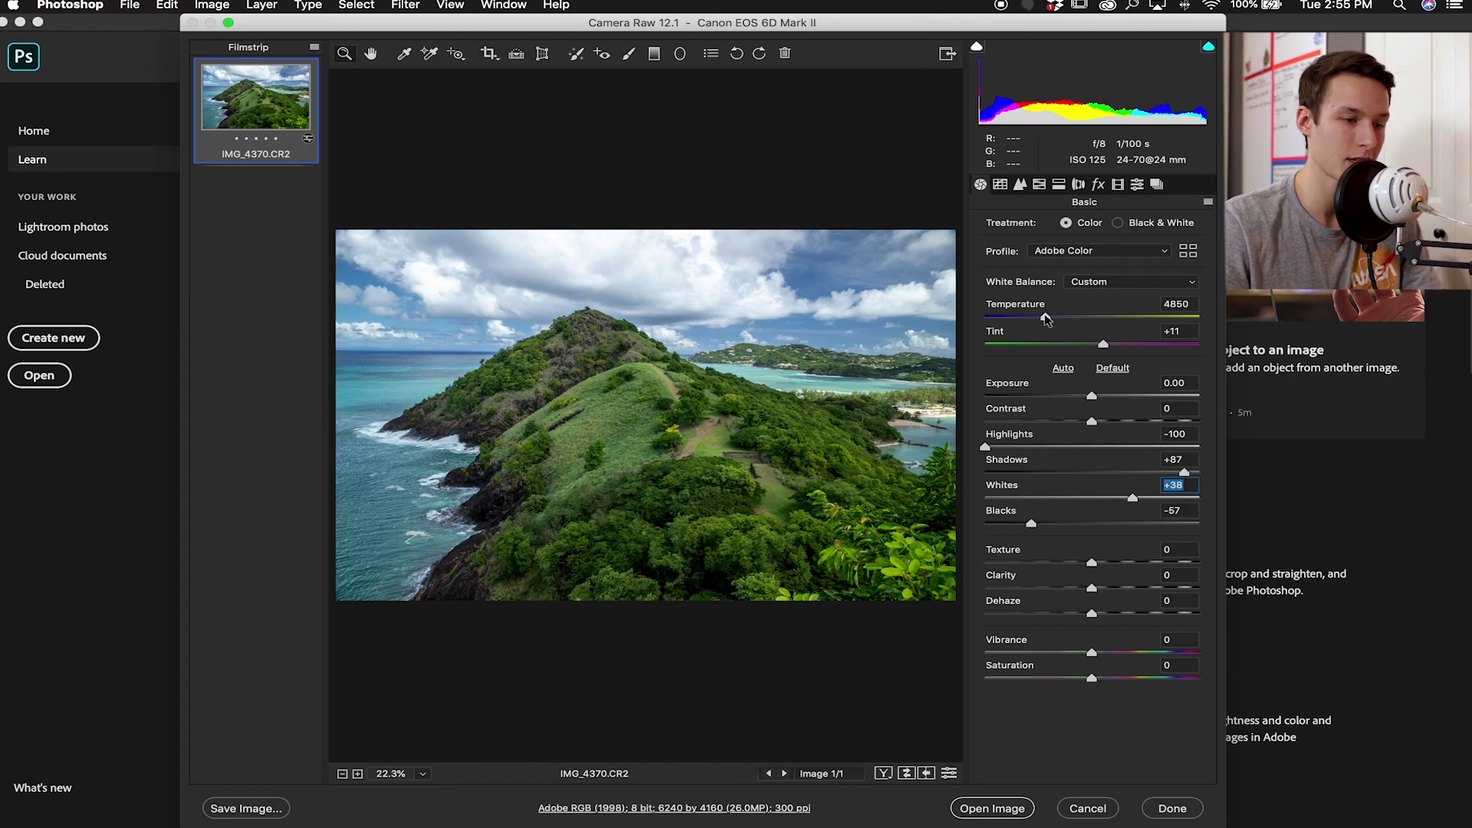
Test the Temperature range, then restore it to 4850.
left_click_drag(1046, 319, 1158, 325)
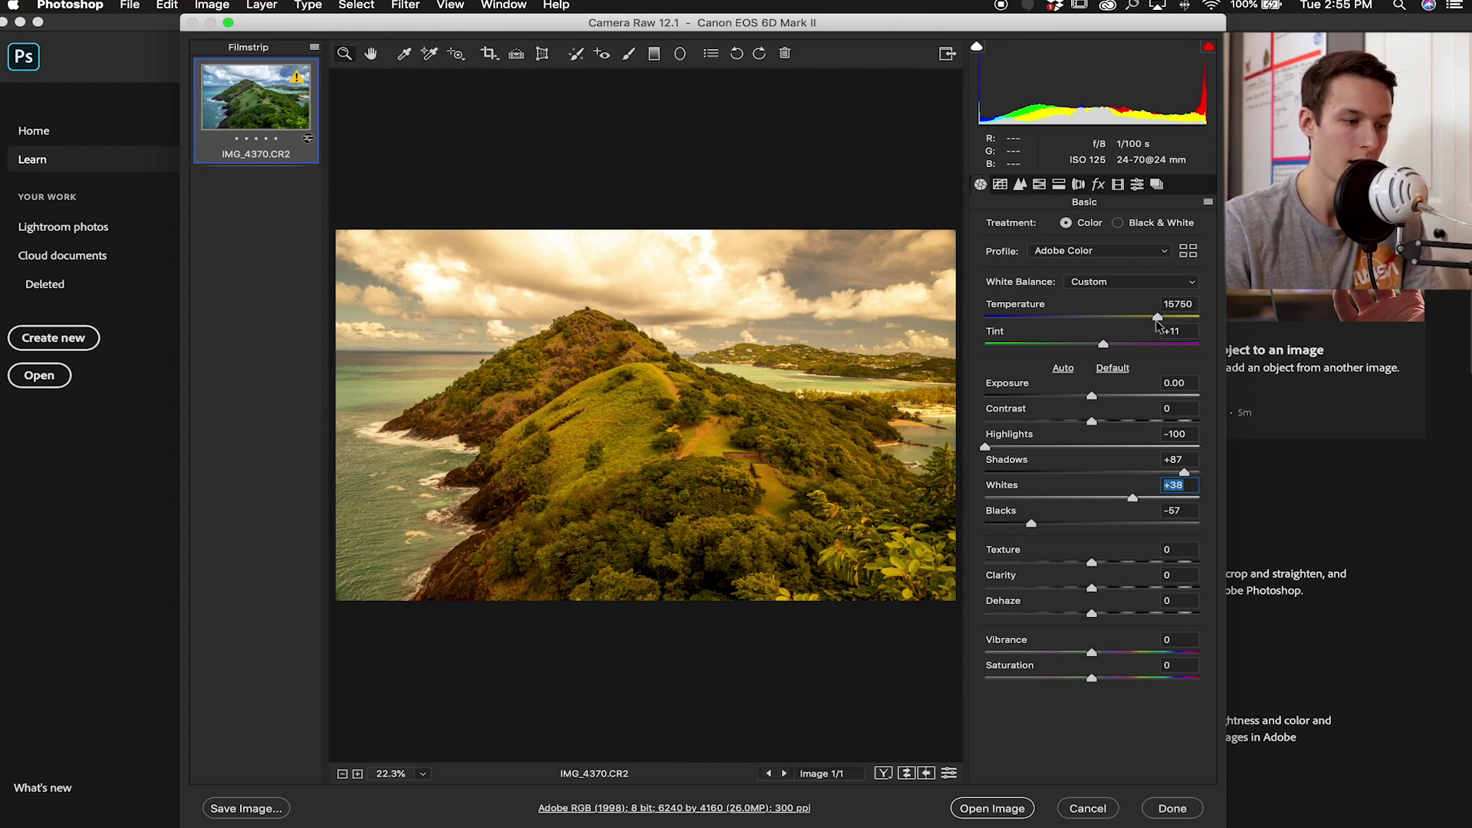
mouse_move(1158, 326)
left_mouse_down()
mouse_move(1125, 322)
mouse_move(1139, 322)
left_mouse_up()
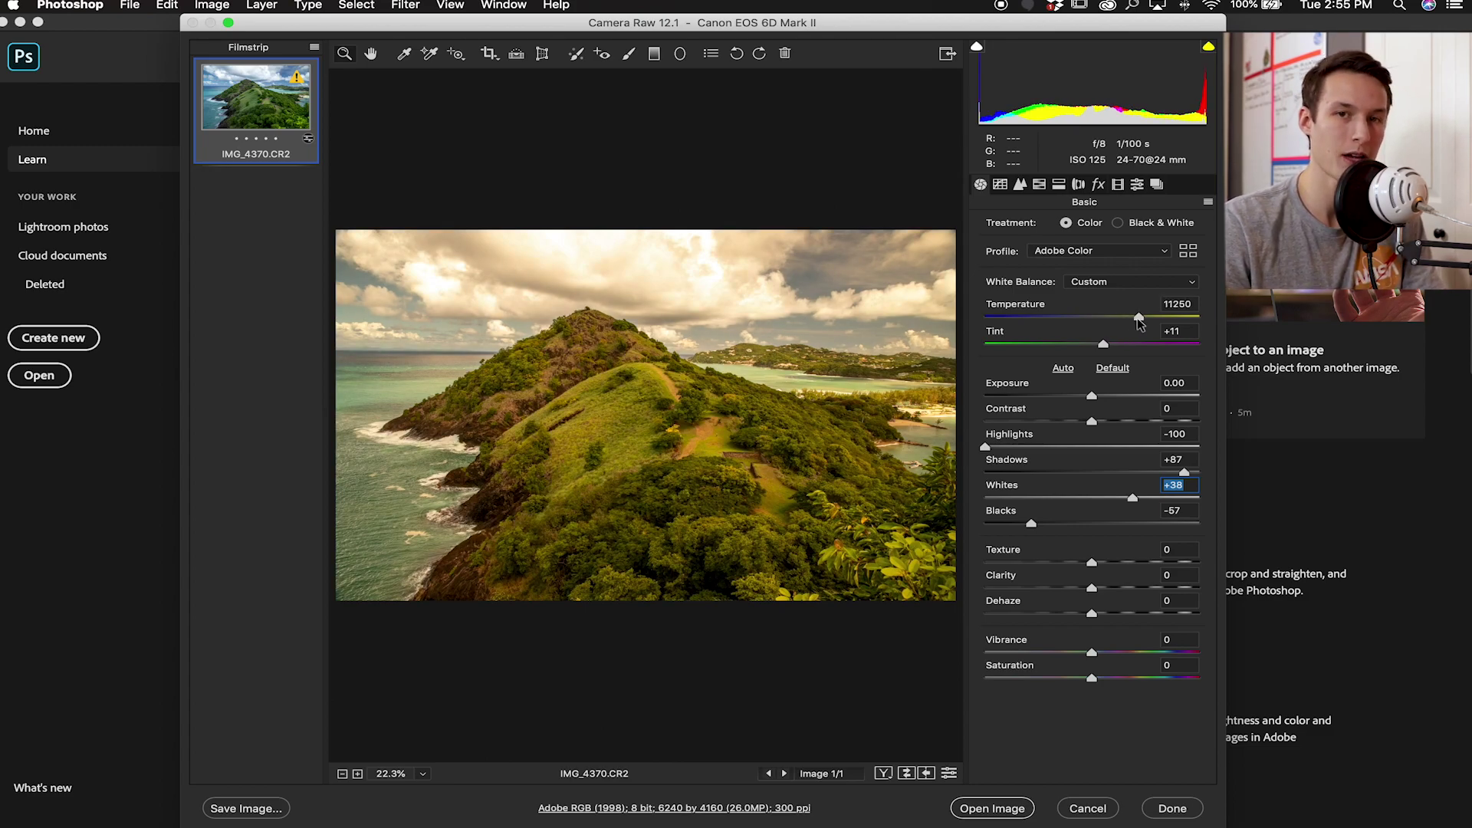
left_click(1139, 322)
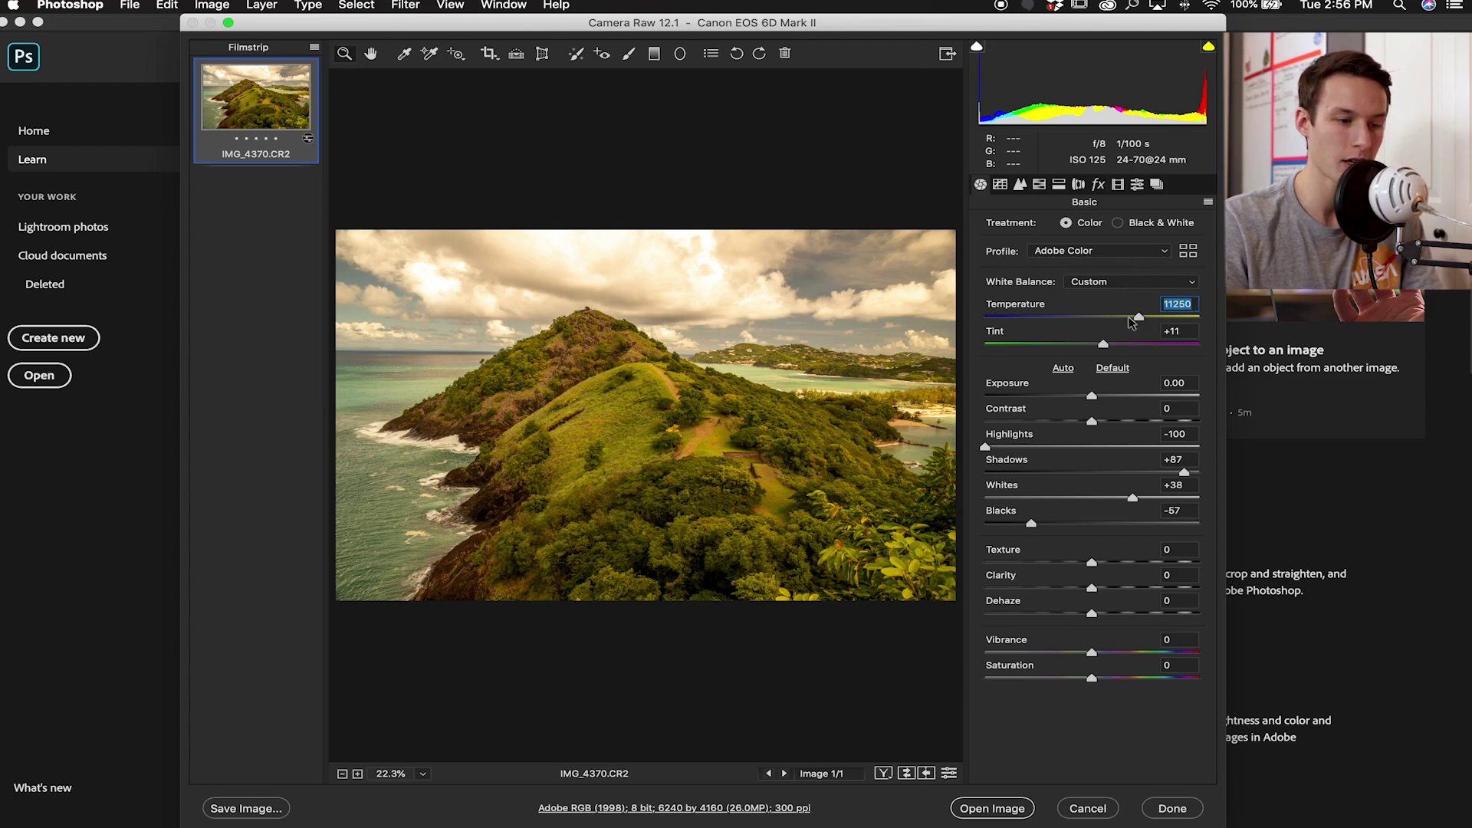
type("4850")
key("Return")
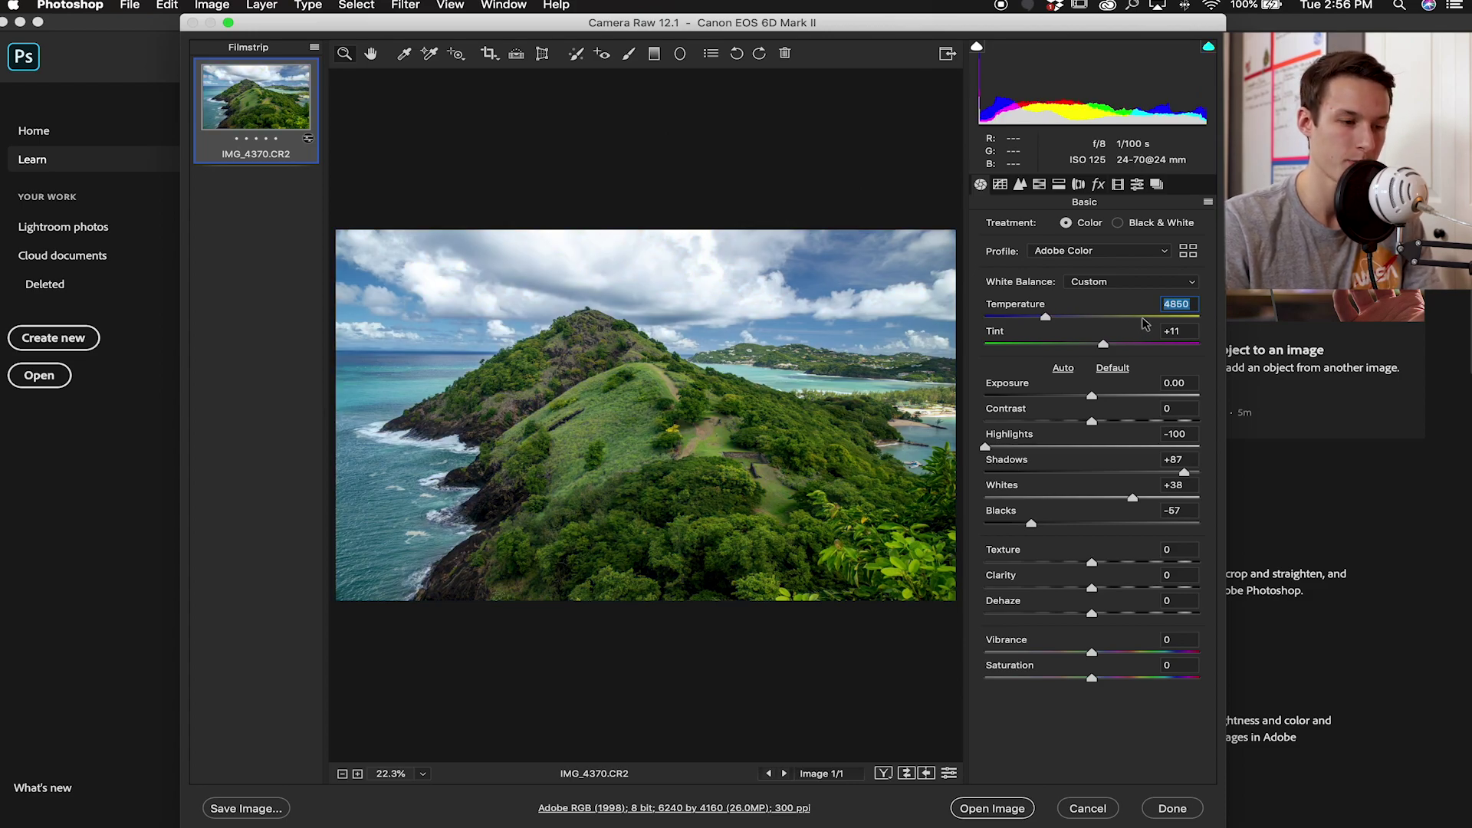
Warm Temperature to 5350 and set Tint to +13.
left_click_drag(1045, 321, 1057, 322)
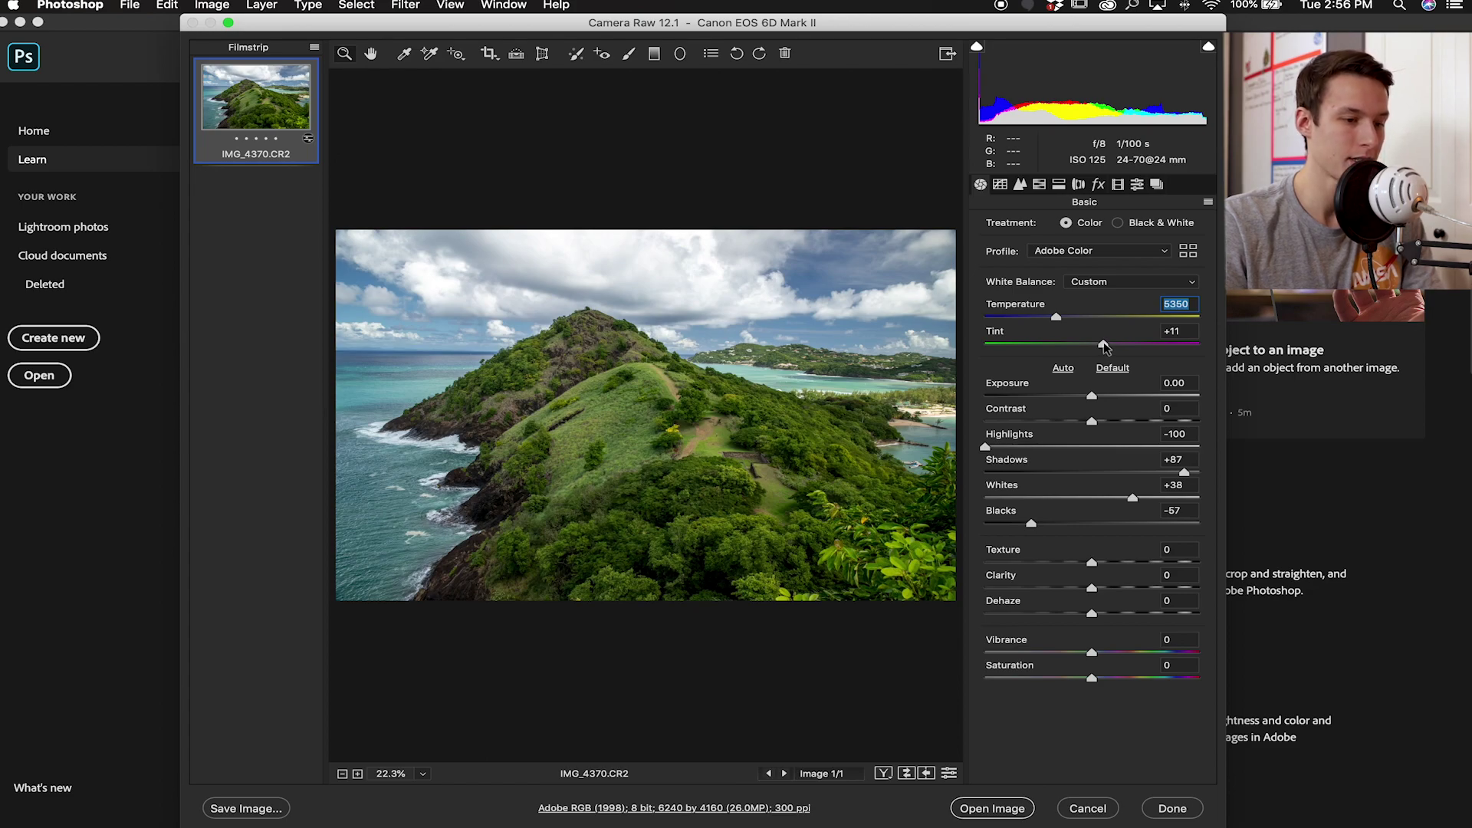
mouse_move(1104, 346)
left_mouse_down()
mouse_move(1126, 346)
mouse_move(1092, 347)
mouse_move(1112, 346)
left_mouse_up()
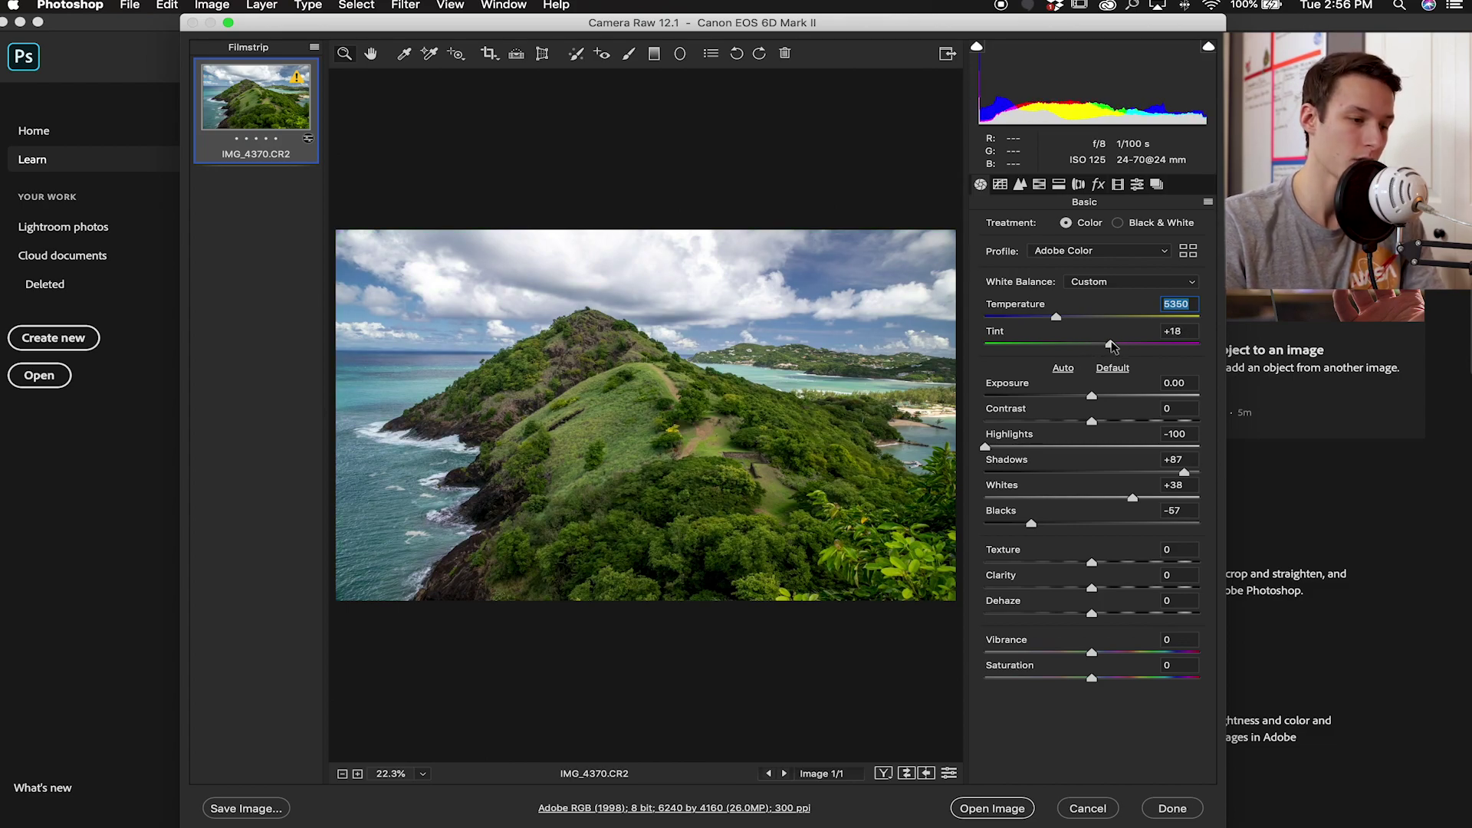
left_click_drag(1112, 346, 1106, 347)
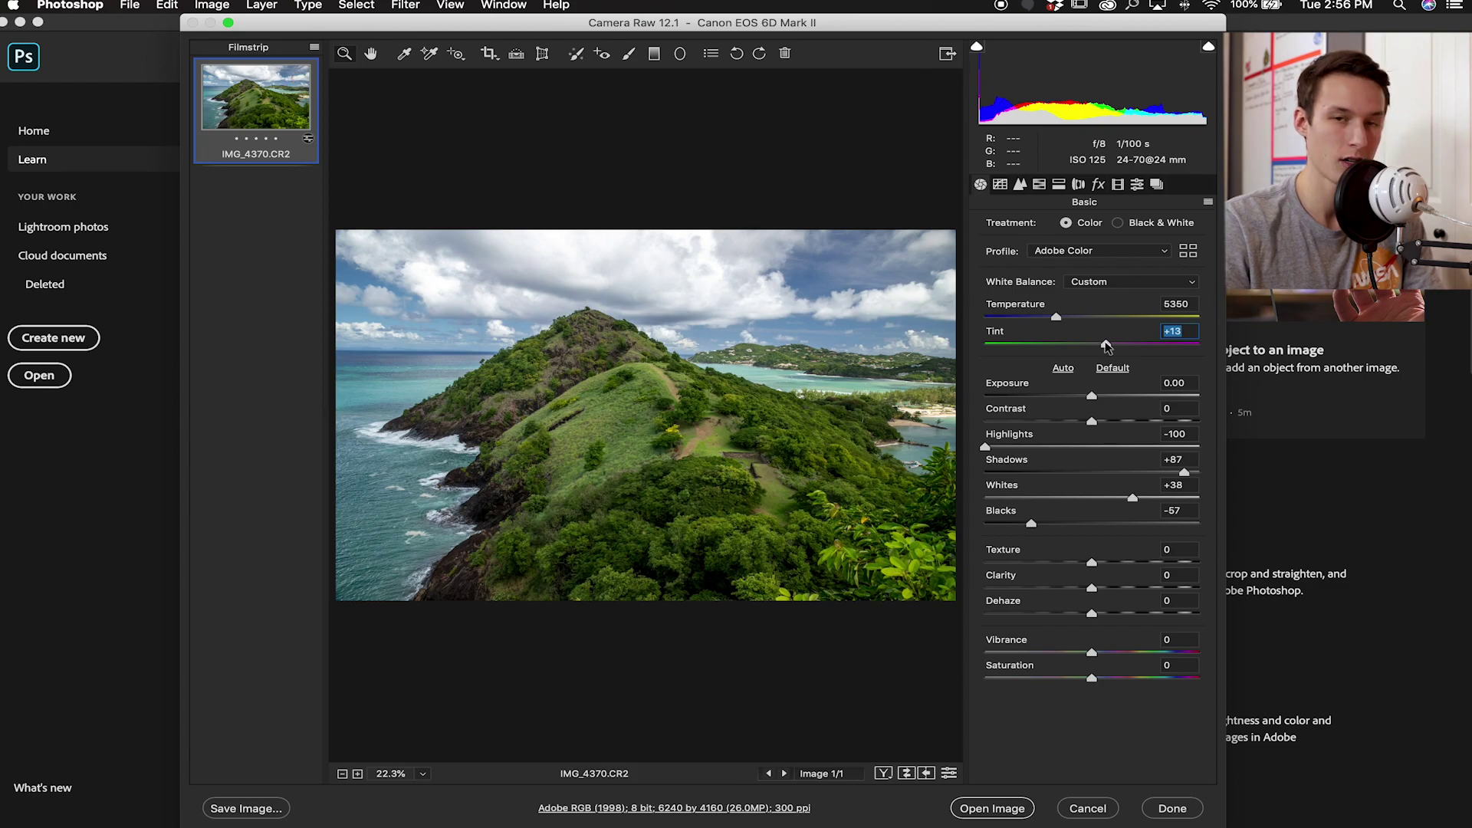
In Calibration, set Blue Primary Hue to -39 and Blue Primary Saturation to +13.
left_click(1119, 188)
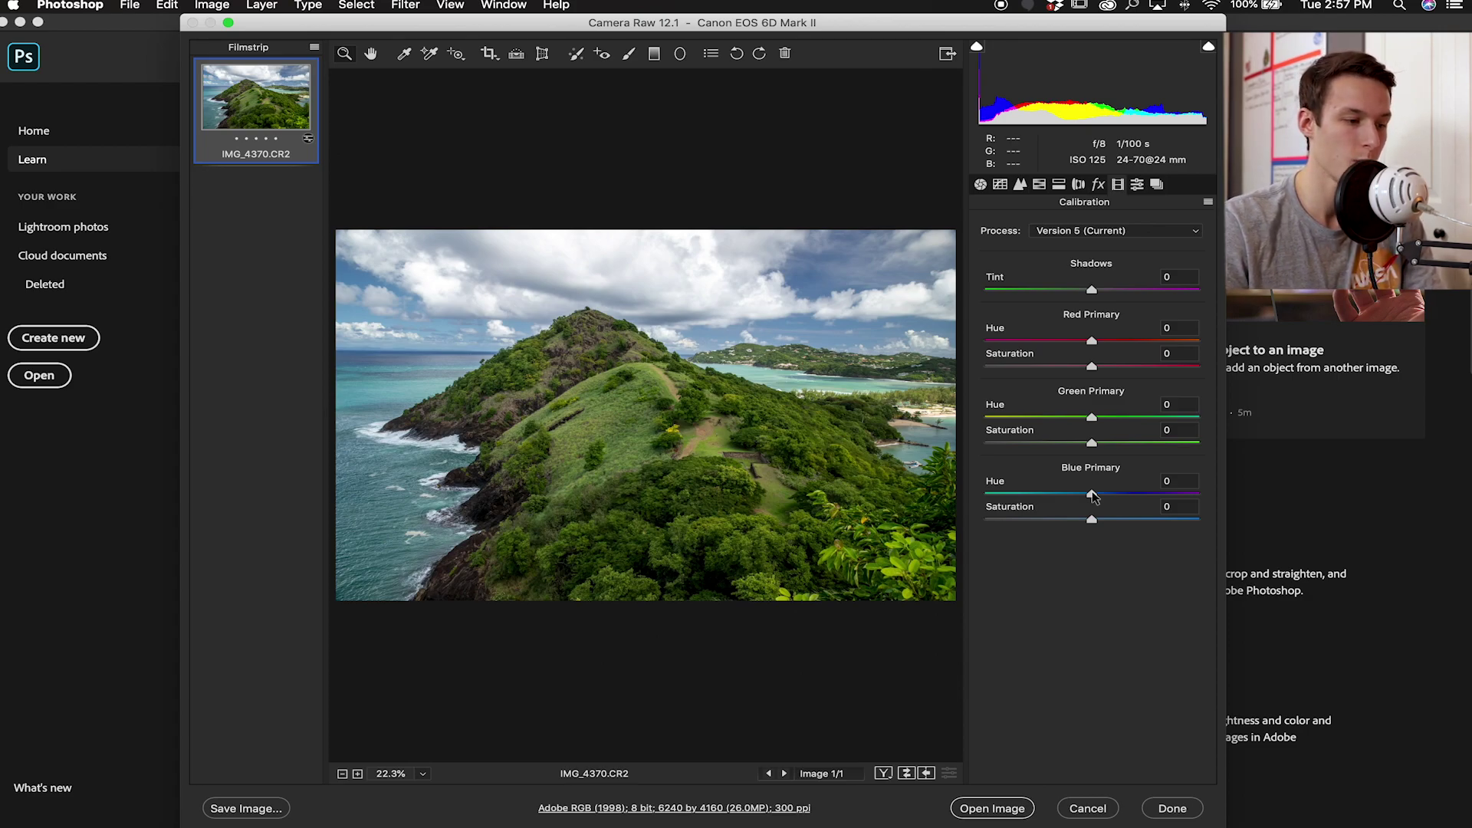
left_click_drag(1093, 496, 1034, 496)
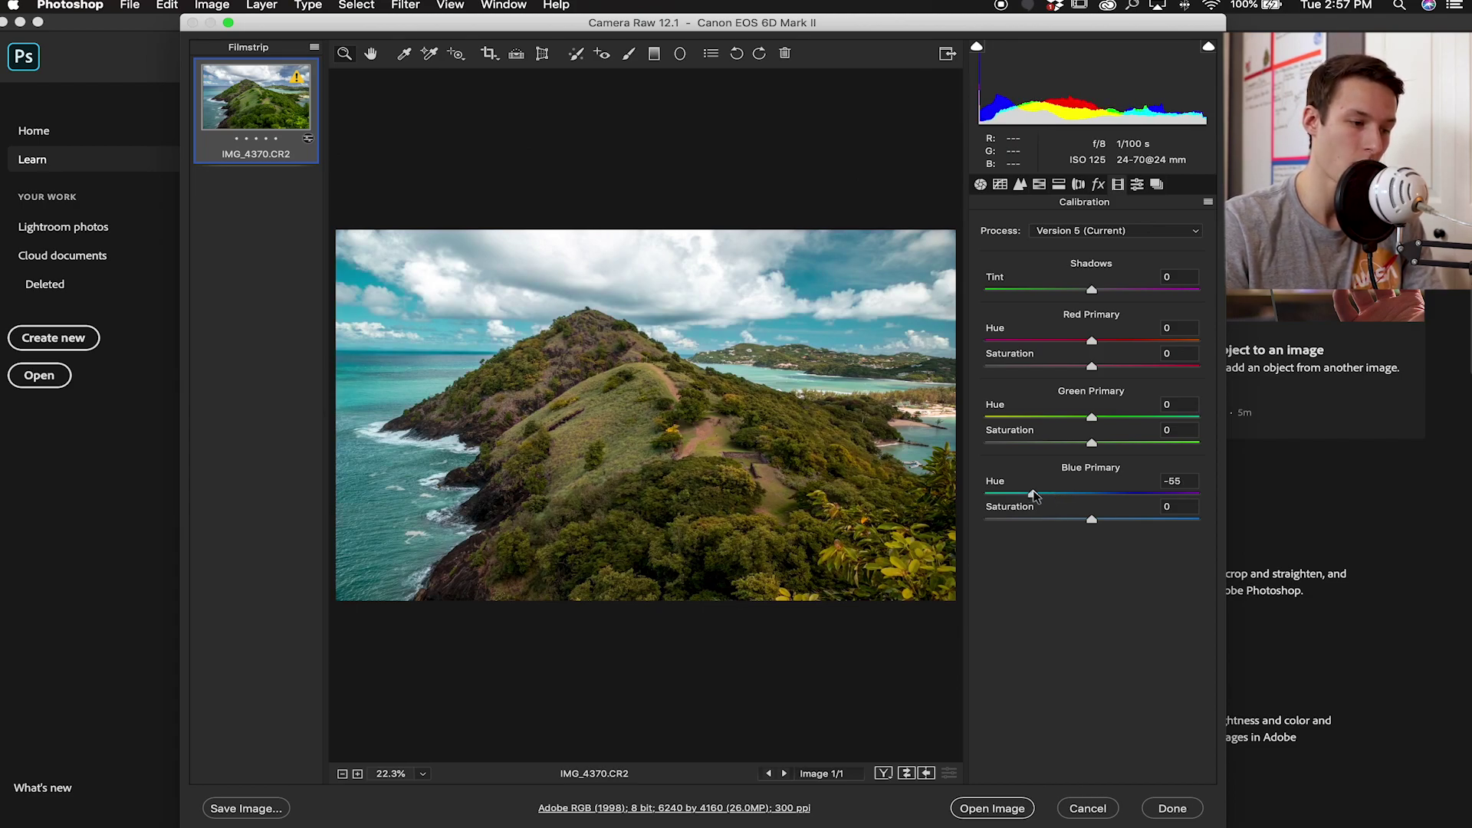
left_click_drag(1035, 496, 1106, 522)
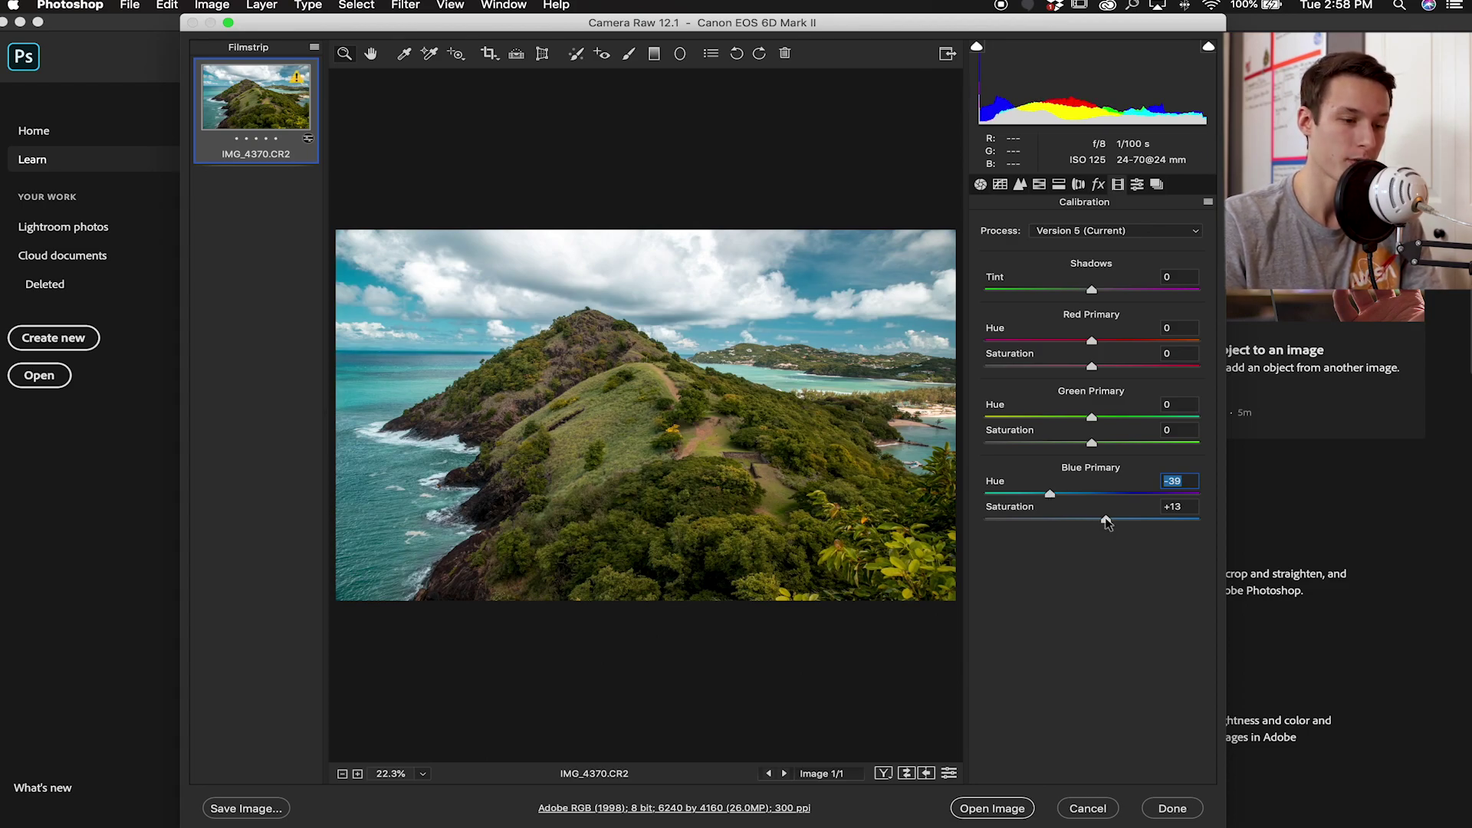
left_click_drag(1106, 523, 1107, 522)
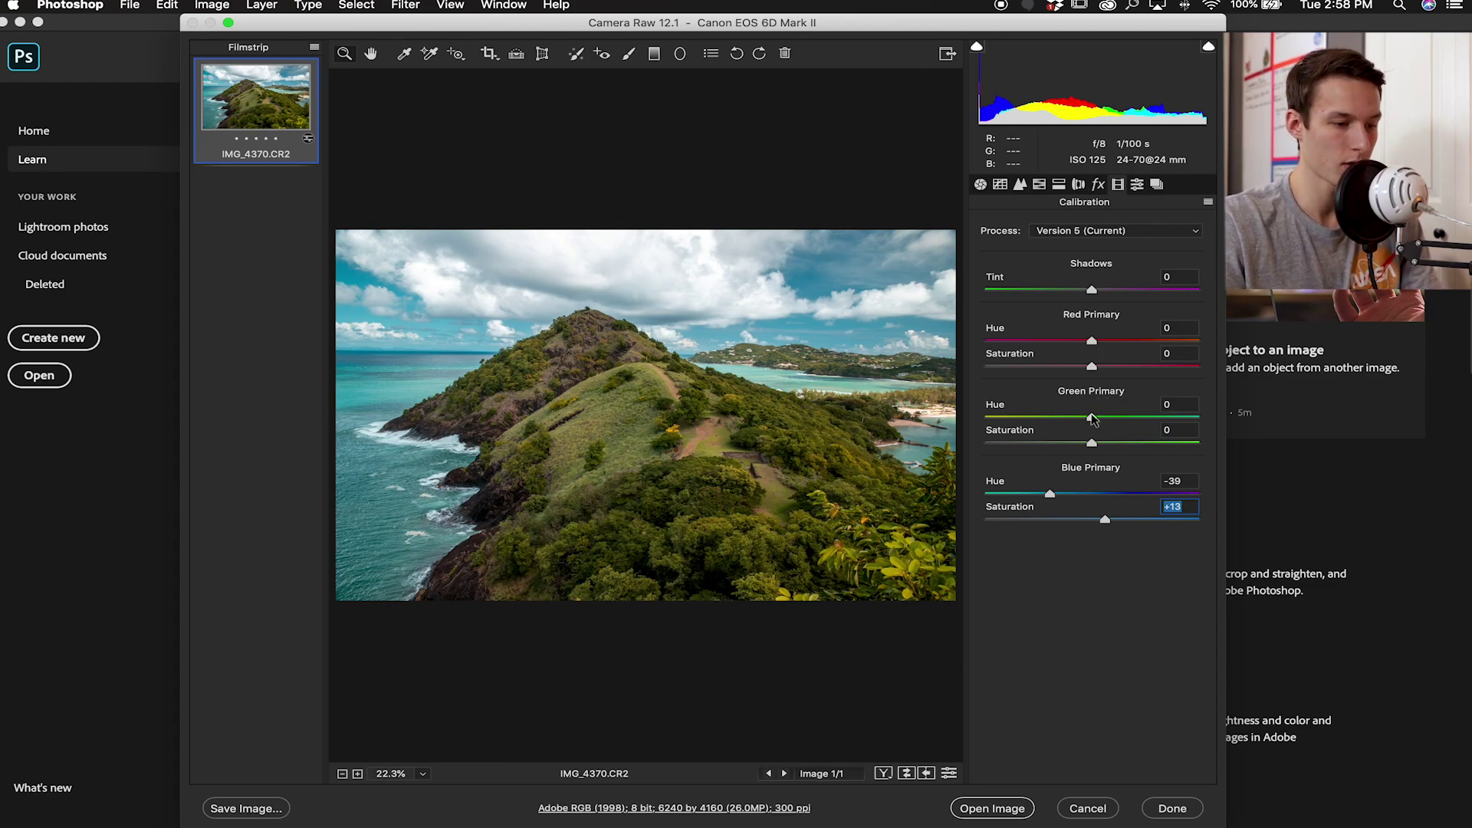
Set Green Primary Hue -21, Saturation +10, and Red Primary Hue +15, leaving Red Saturation at 0.
left_click_drag(1092, 418, 1062, 424)
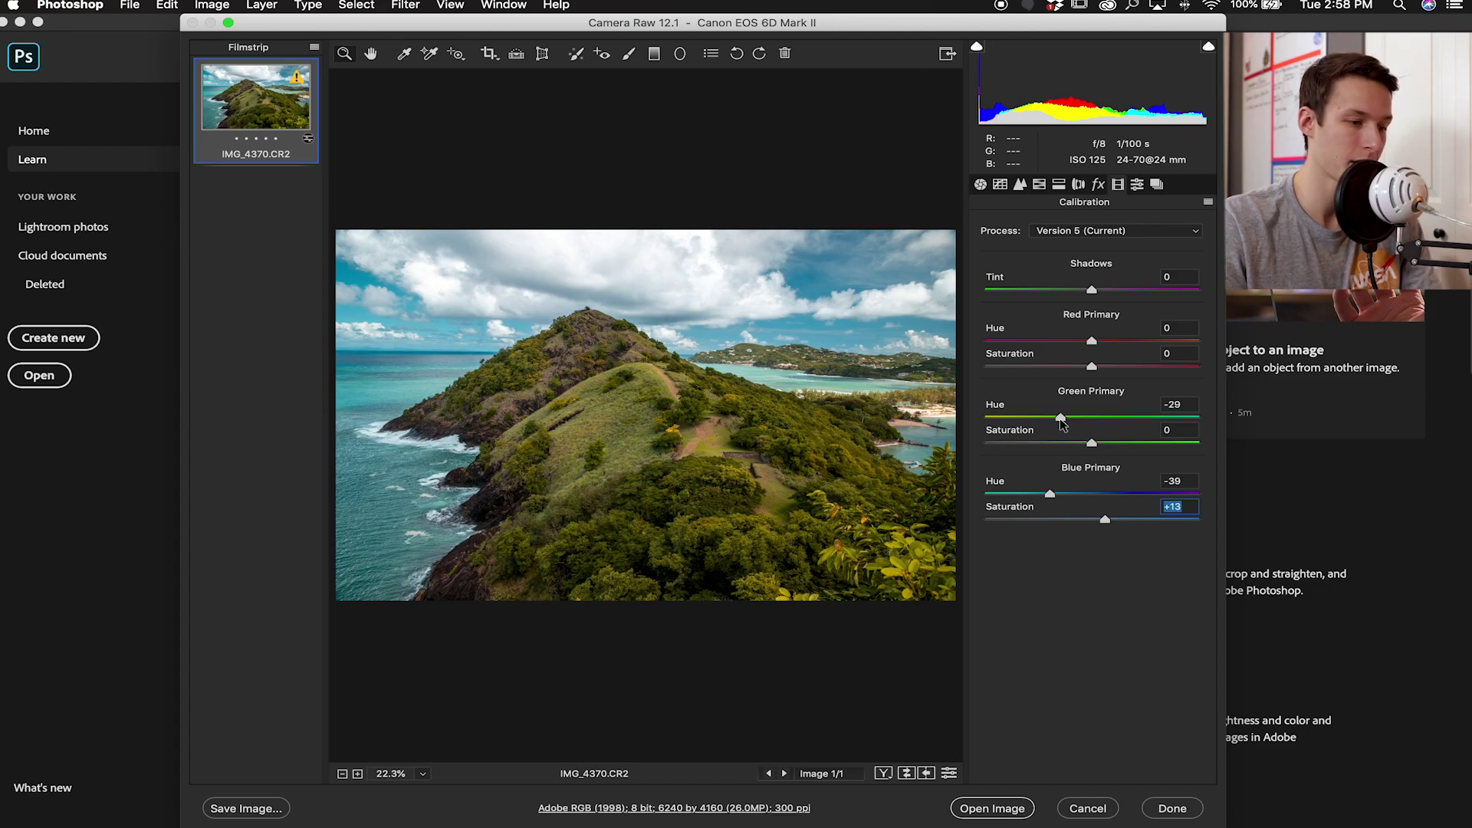
left_click_drag(1062, 424, 1105, 444)
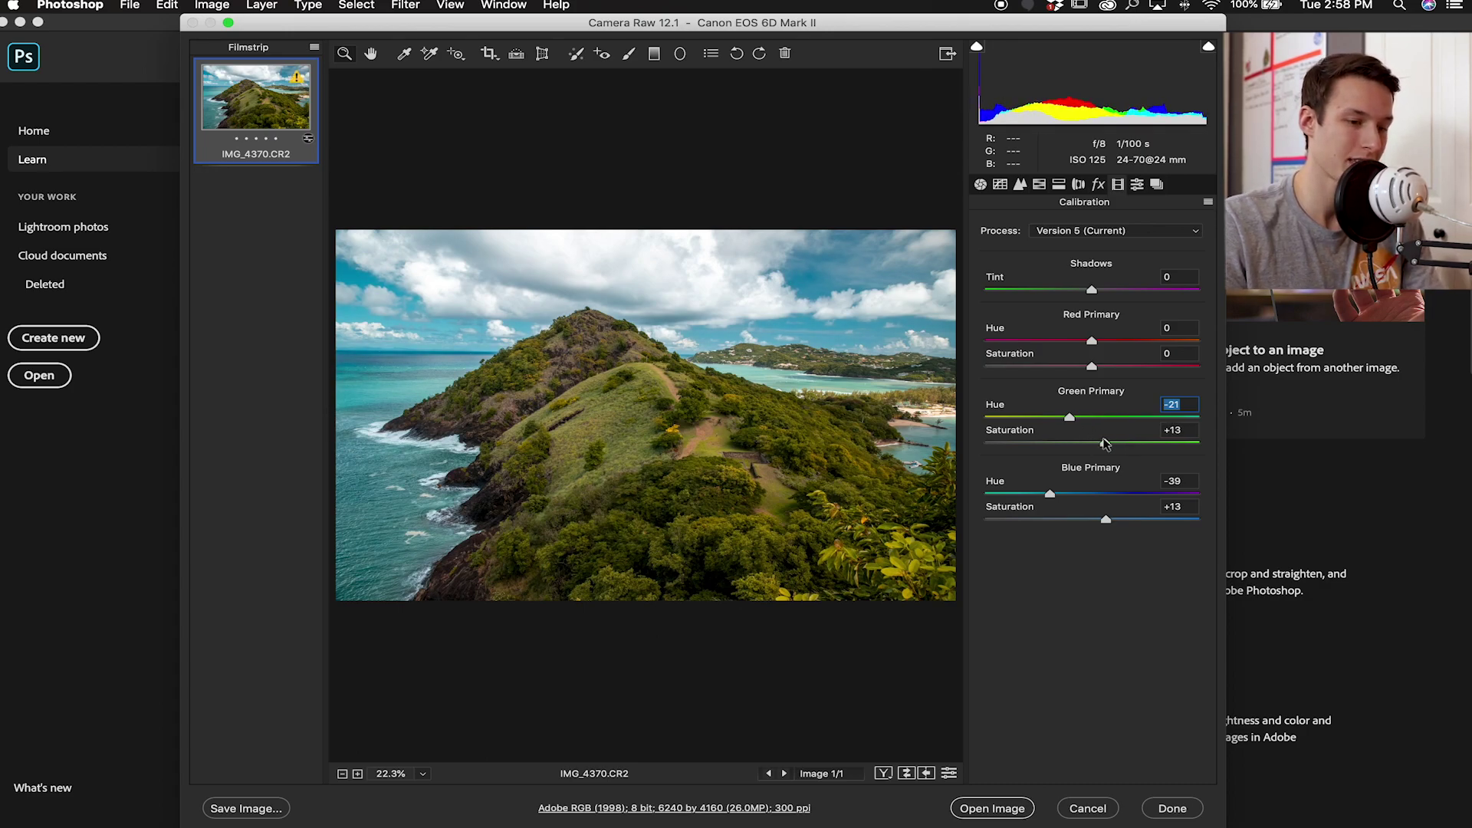
left_click_drag(1105, 445, 1102, 445)
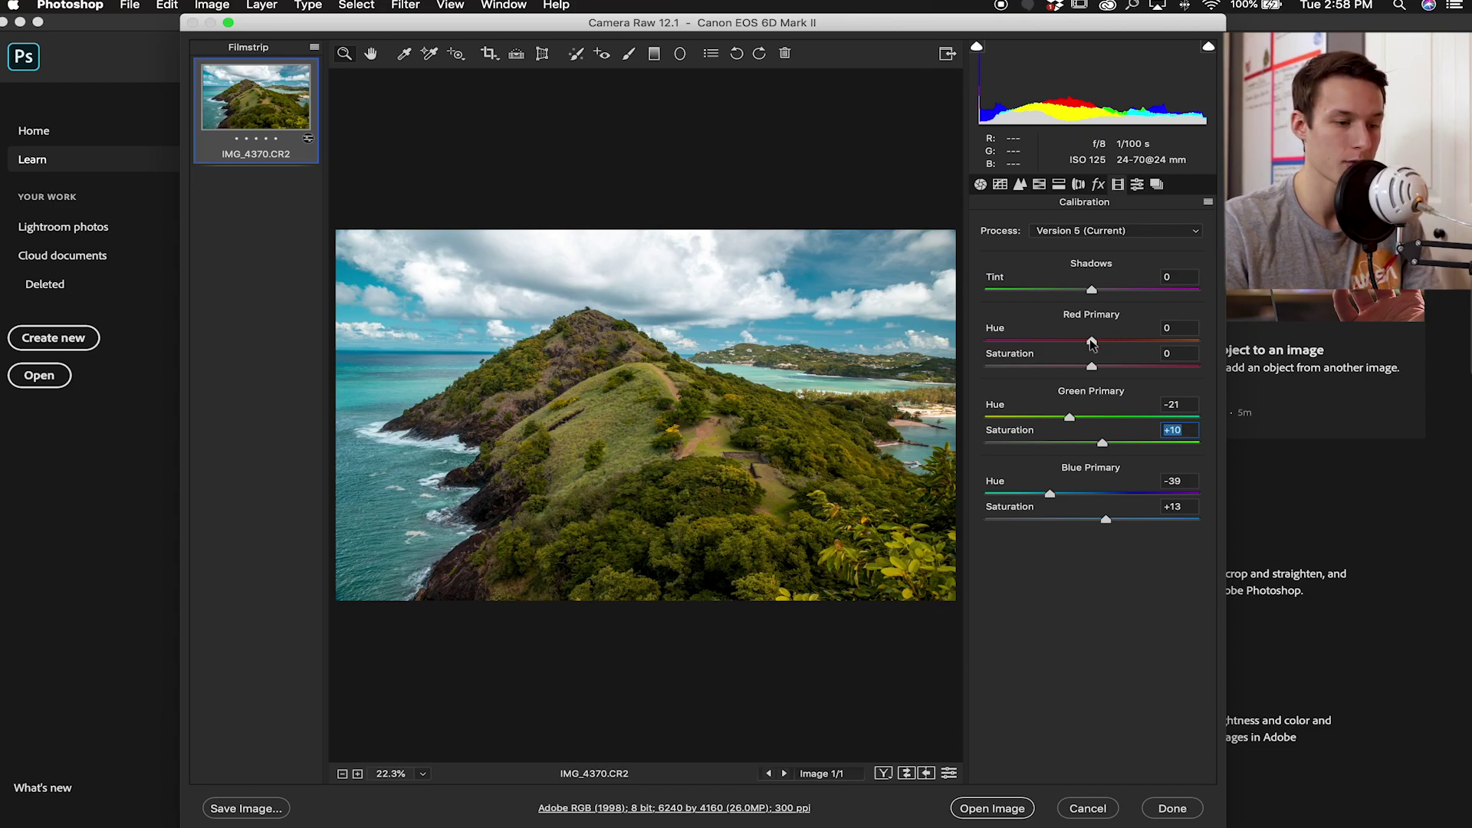
mouse_move(1092, 342)
left_mouse_down()
mouse_move(1106, 345)
mouse_move(1070, 345)
mouse_move(1109, 346)
left_mouse_up()
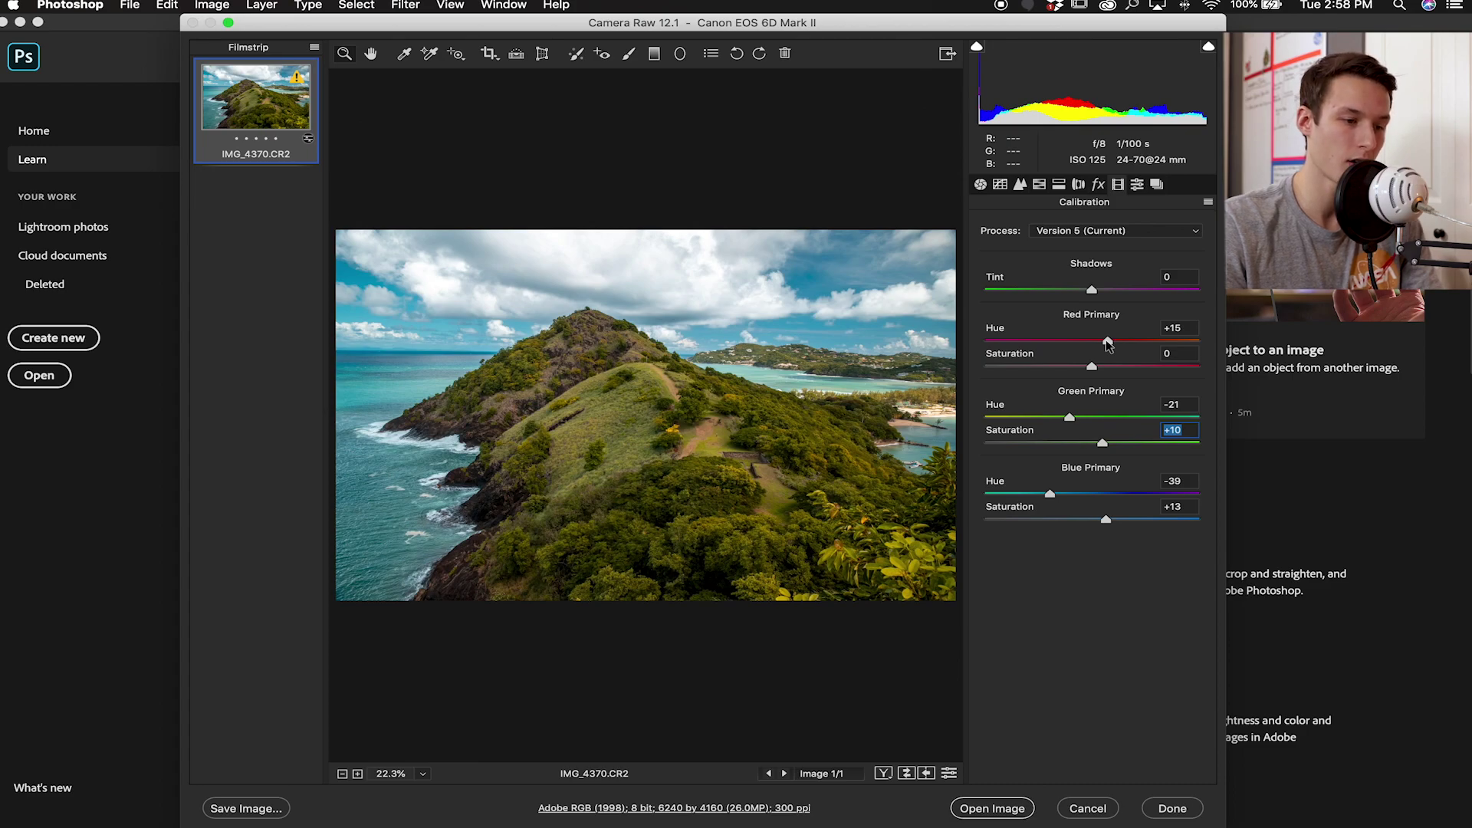
left_click(1108, 343)
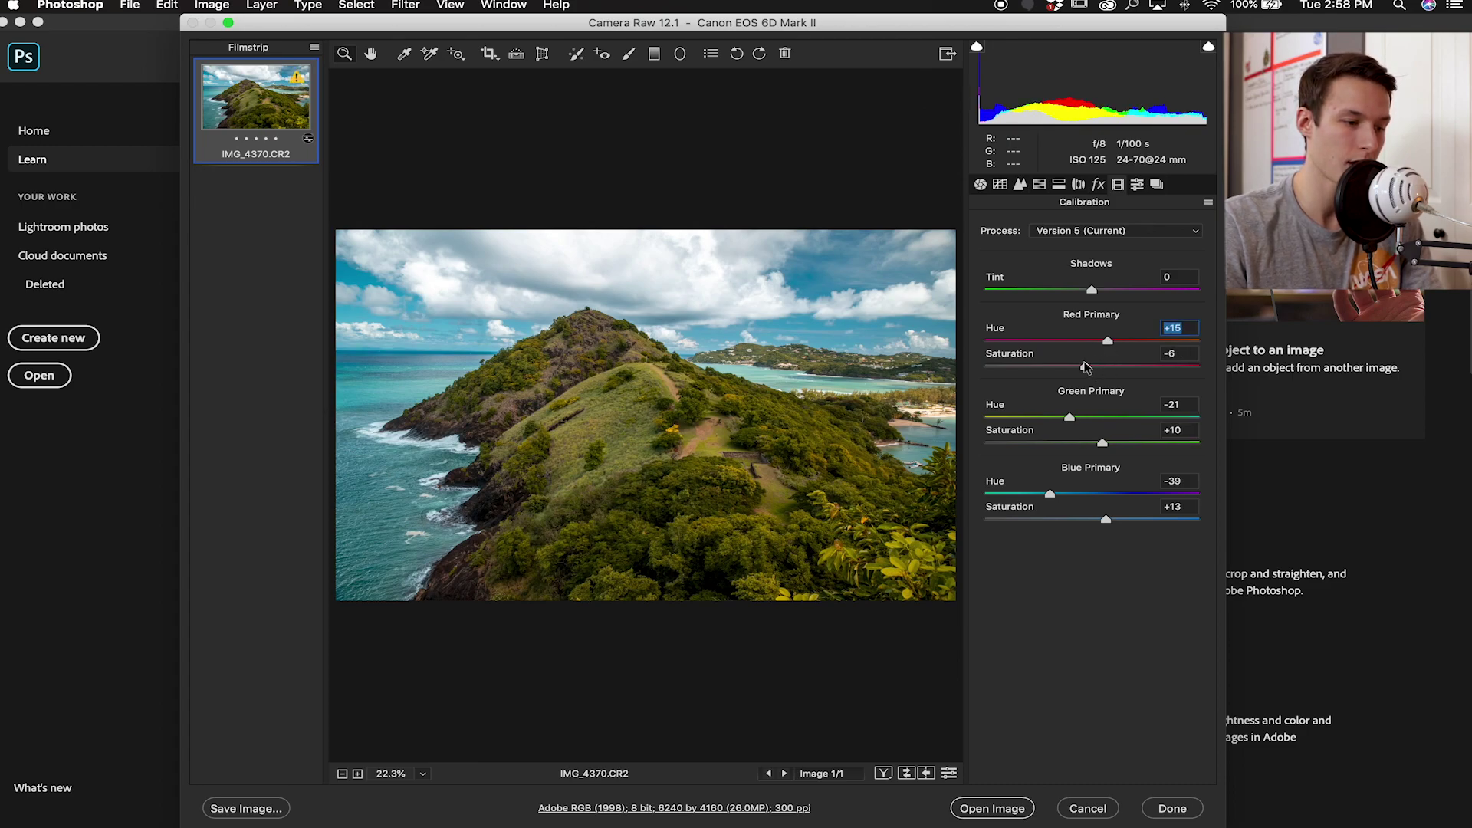
left_click(1093, 367)
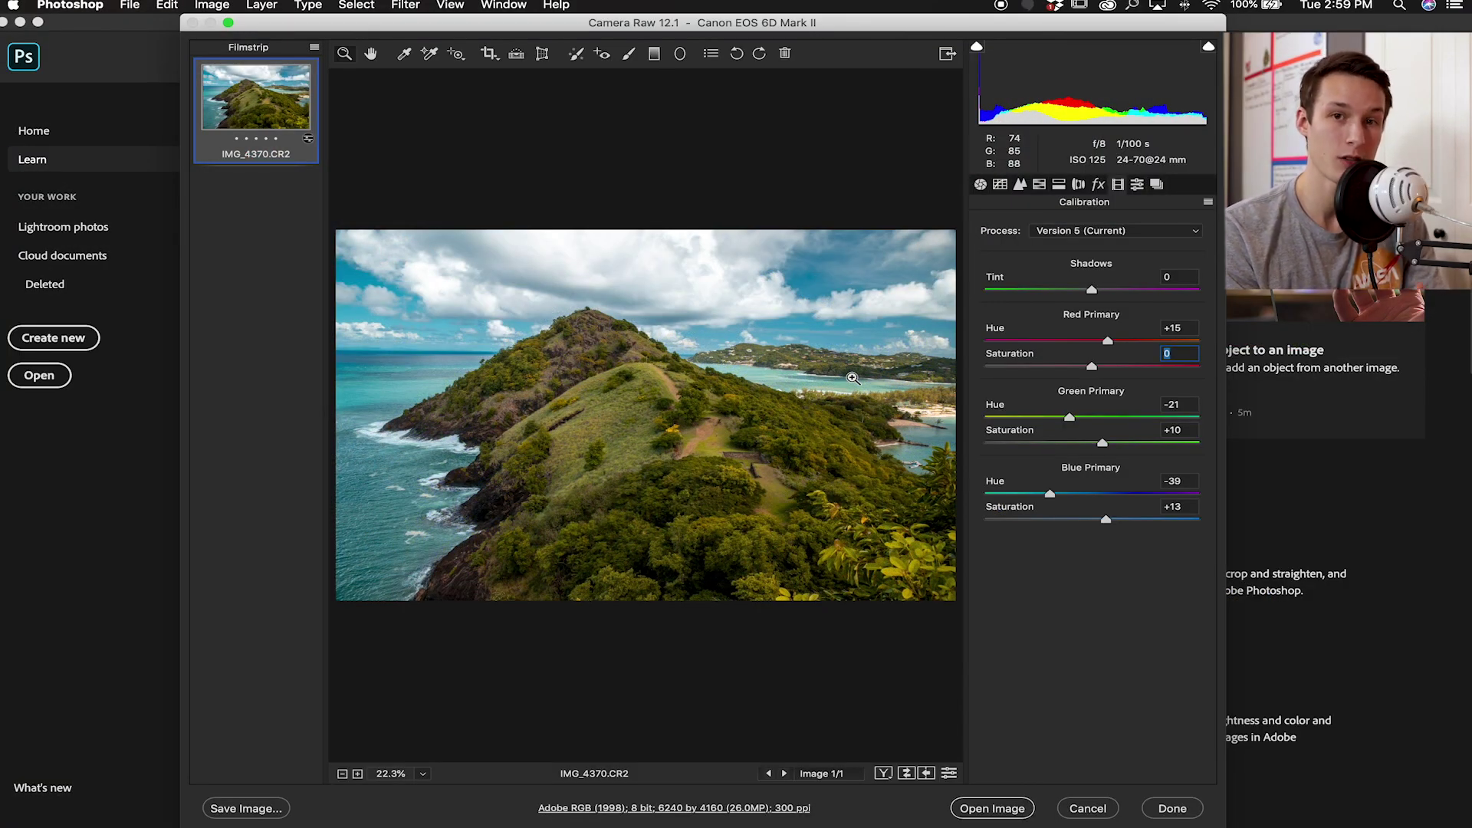
Open the Camera Raw–edited photo in Photoshop as IMG_4370-3.
left_click(997, 809)
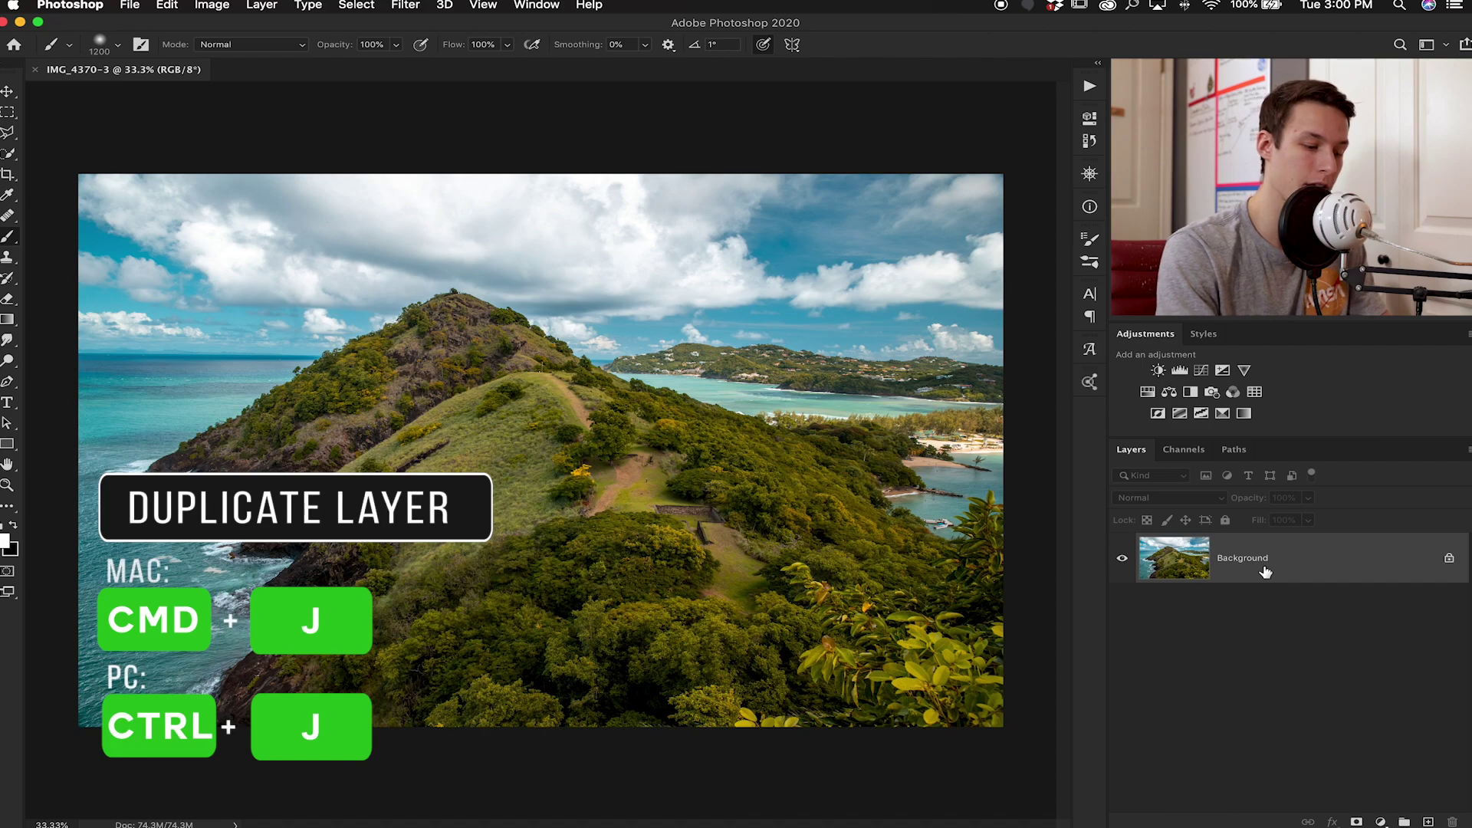
Duplicate the background into a new layer named 'Photo'.
key("super+j")
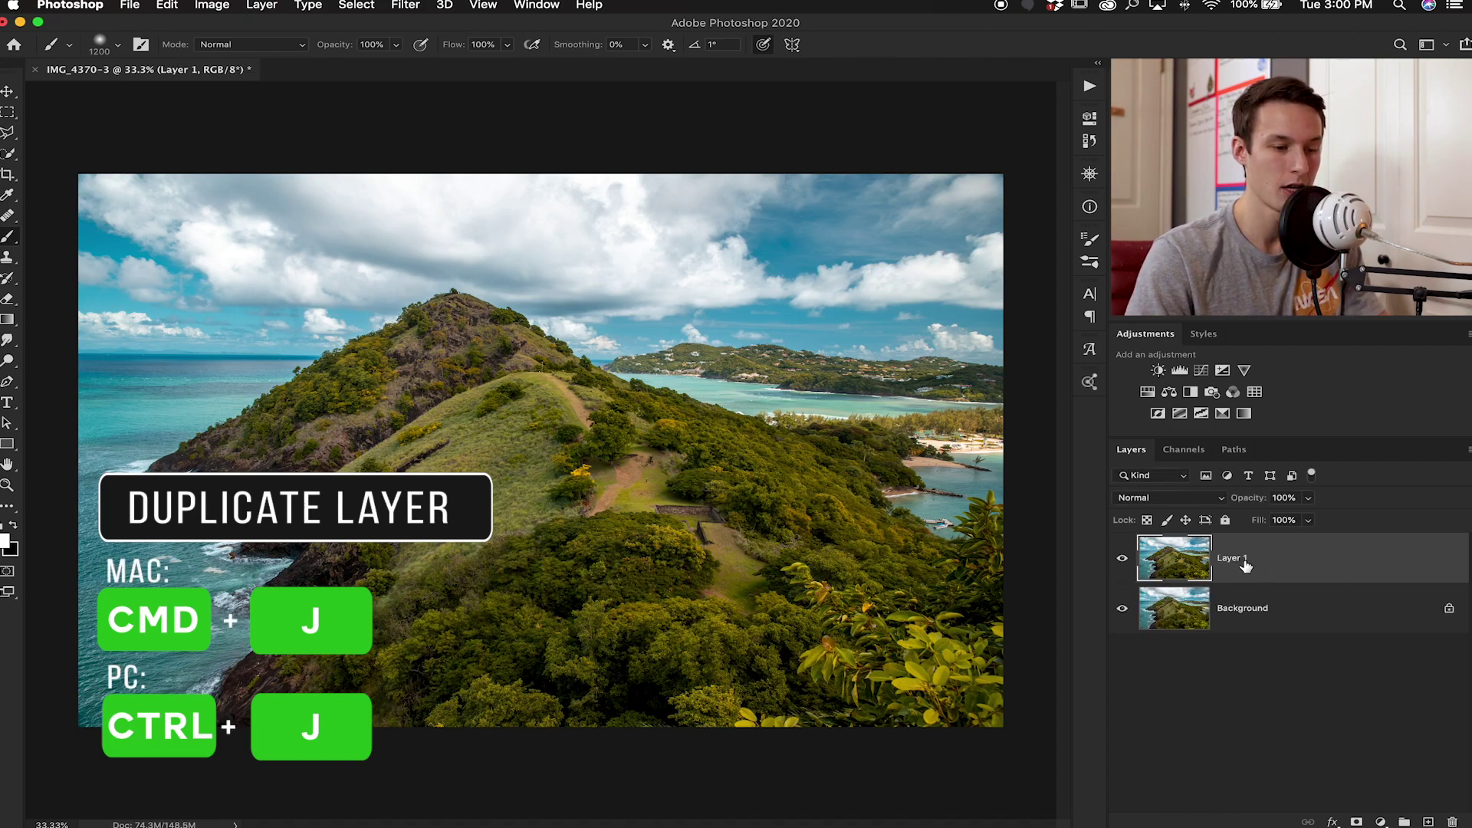
double_click(1232, 559)
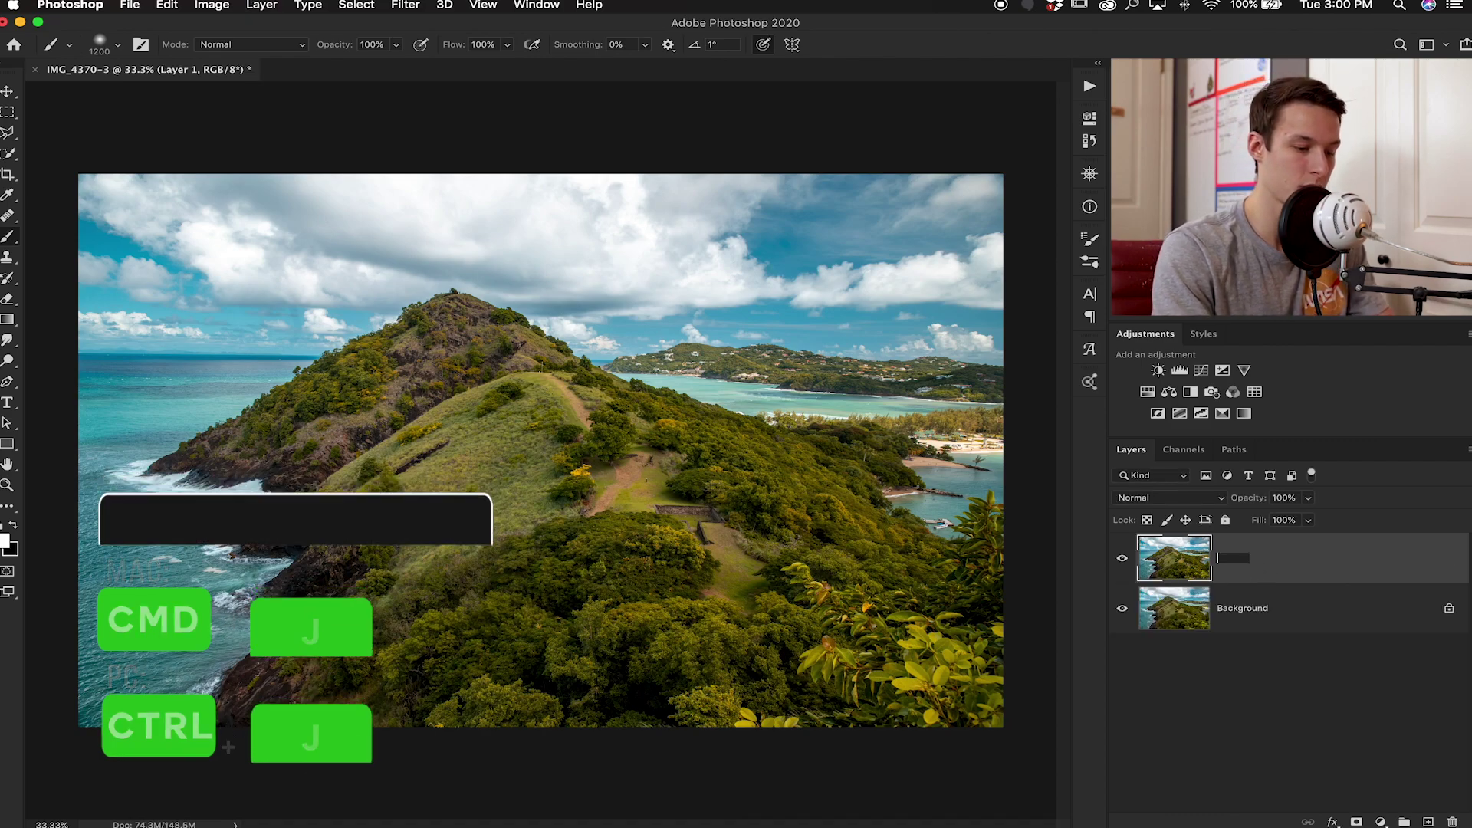
type("Photo")
key("Return")
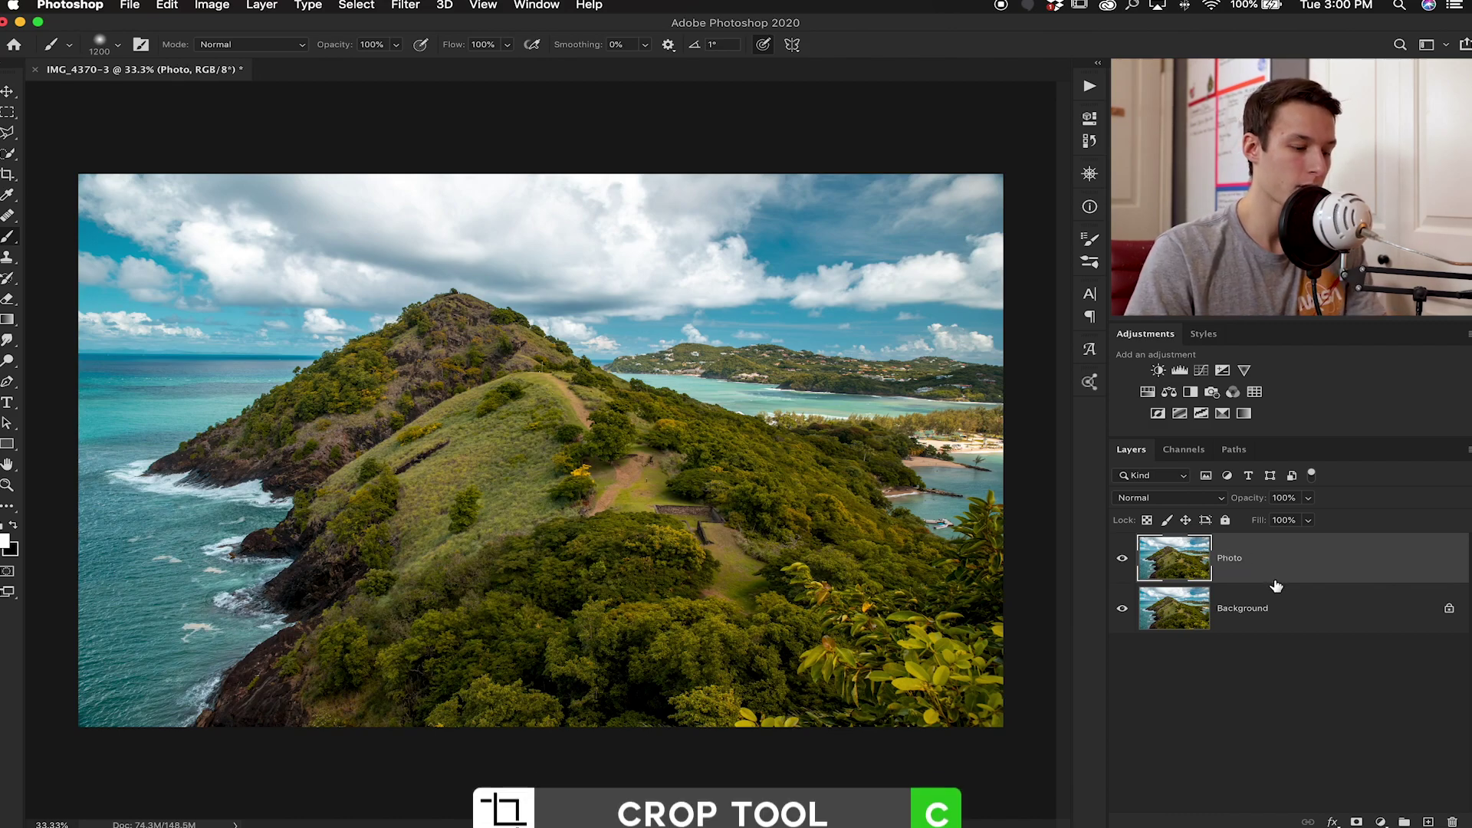
Straighten the image along the sea horizon with the Crop tool and commit.
key("c")
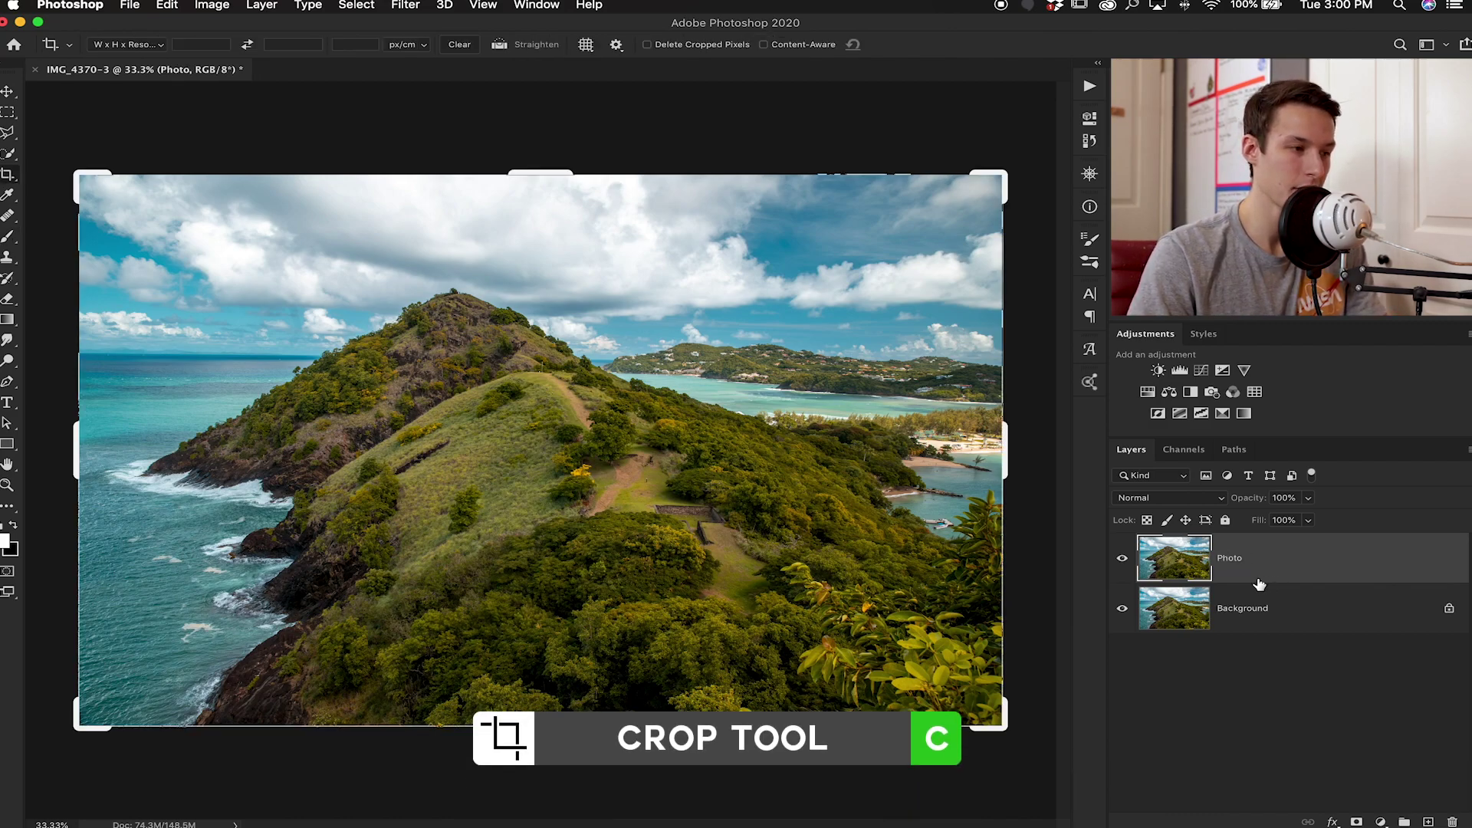
left_click(503, 51)
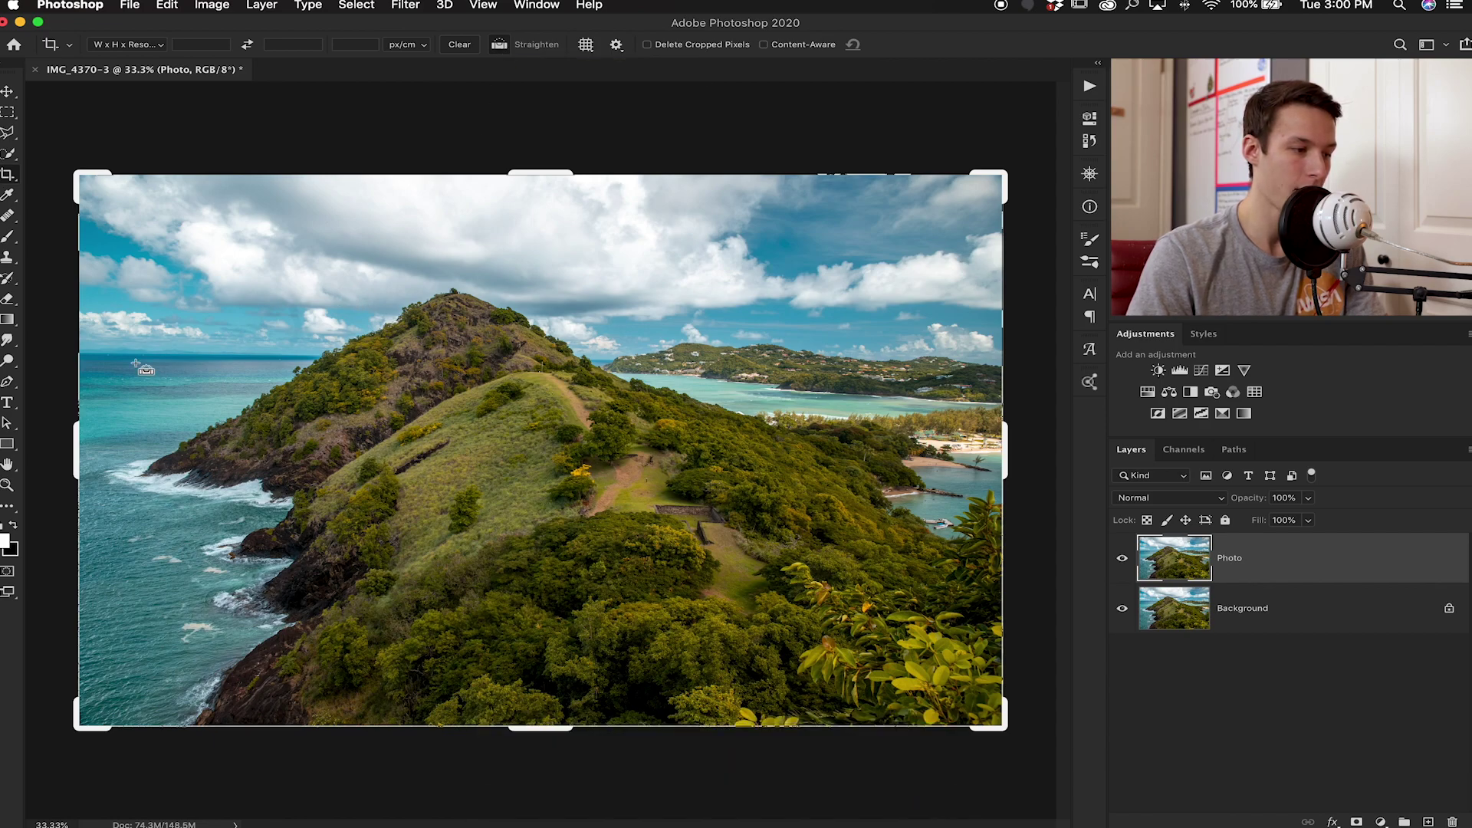
left_click_drag(130, 356, 688, 361)
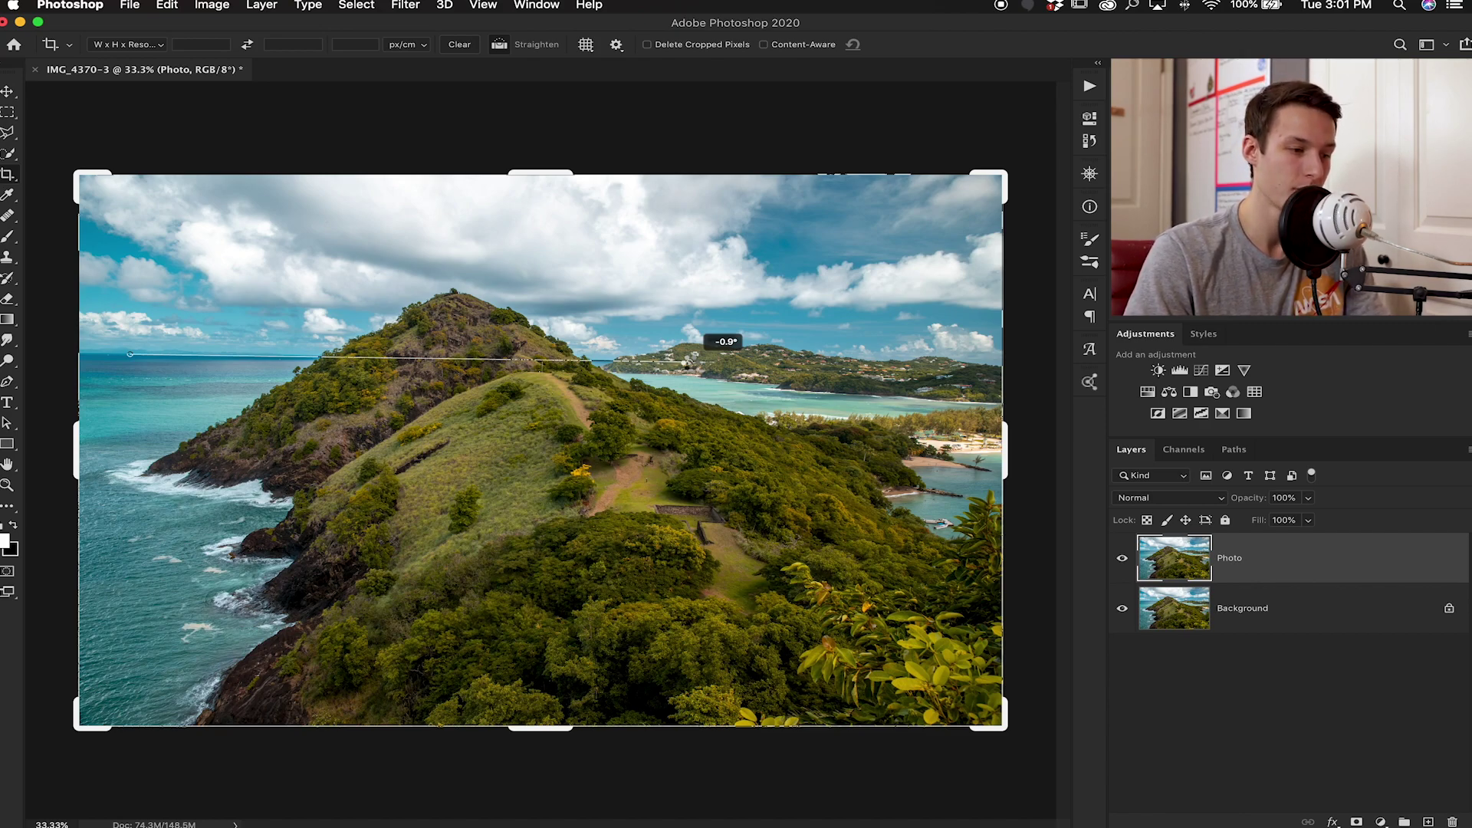
left_click_drag(688, 361, 689, 363)
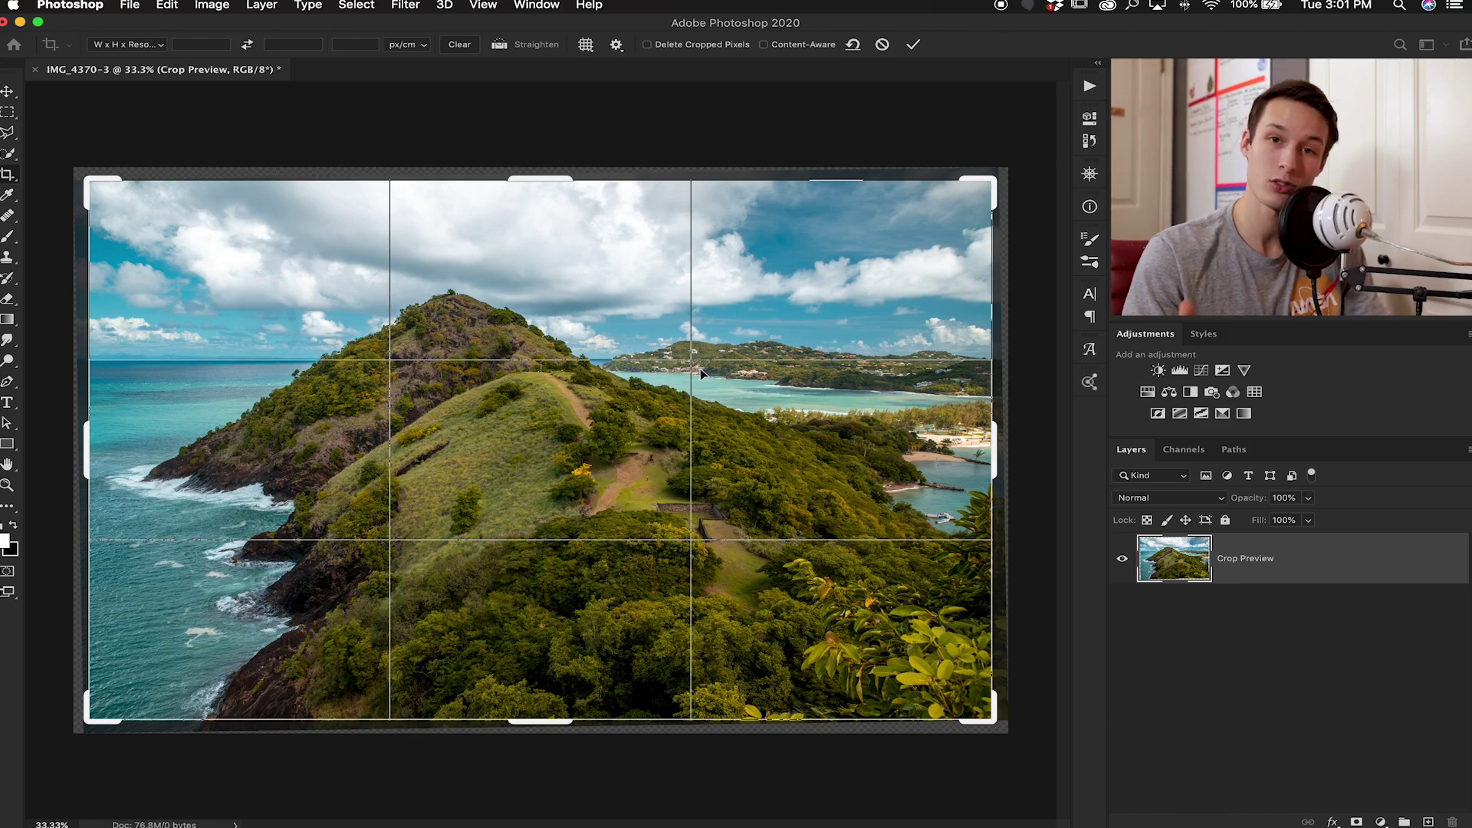
left_click(914, 45)
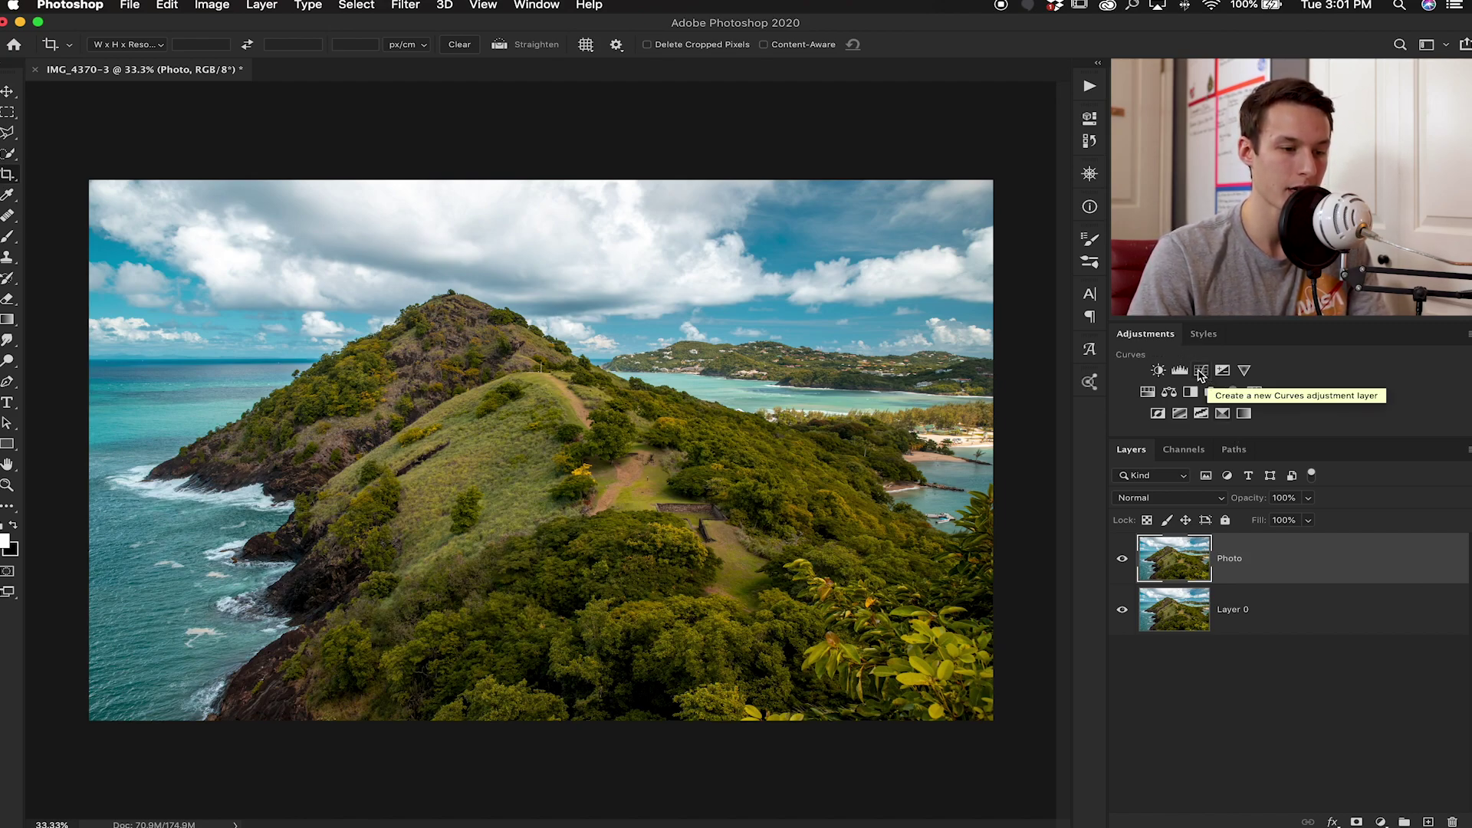
Add a Curves adjustment layer.
left_click(1201, 372)
left_click(1381, 821)
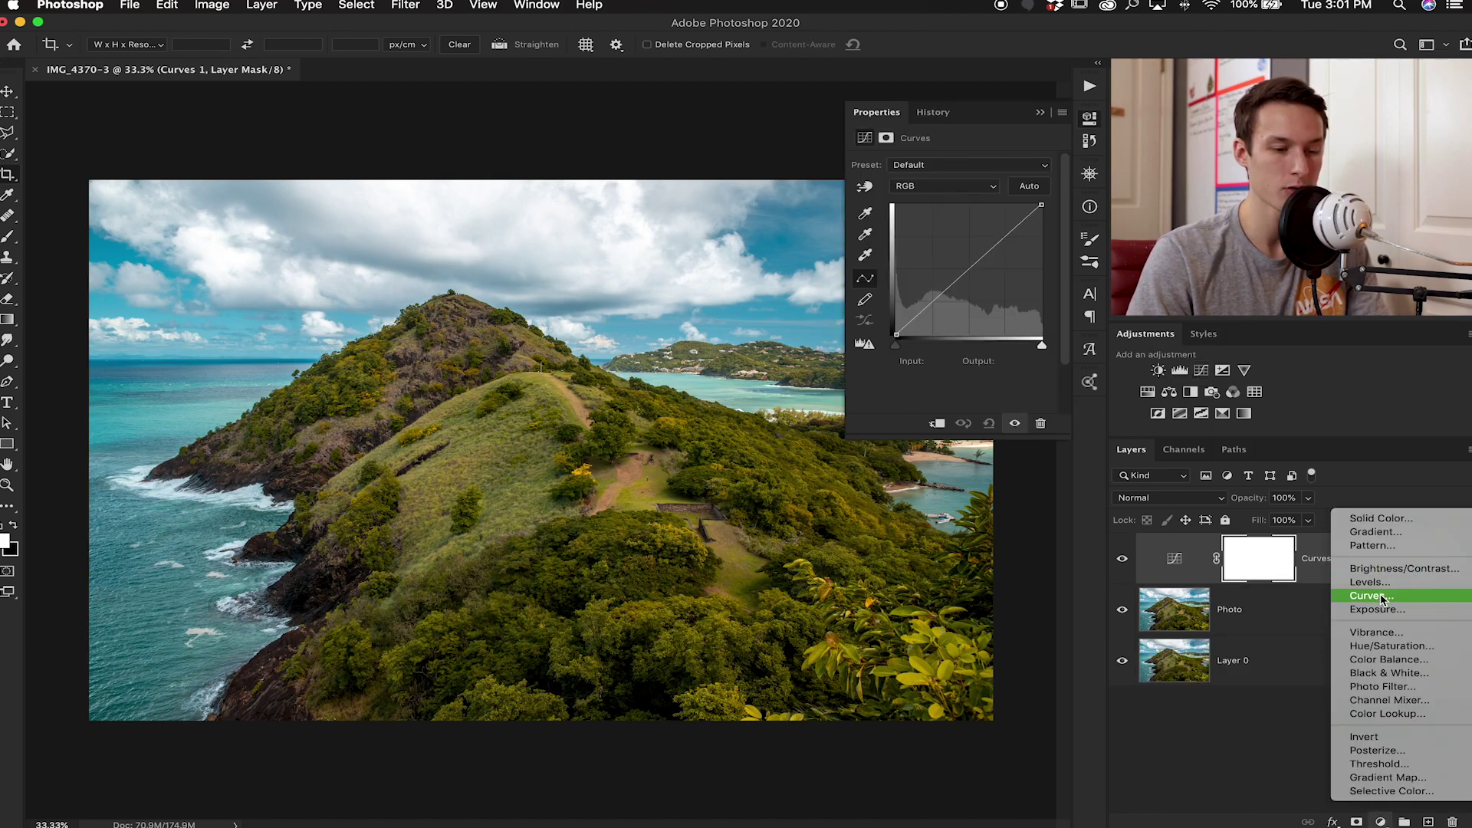
left_click(987, 291)
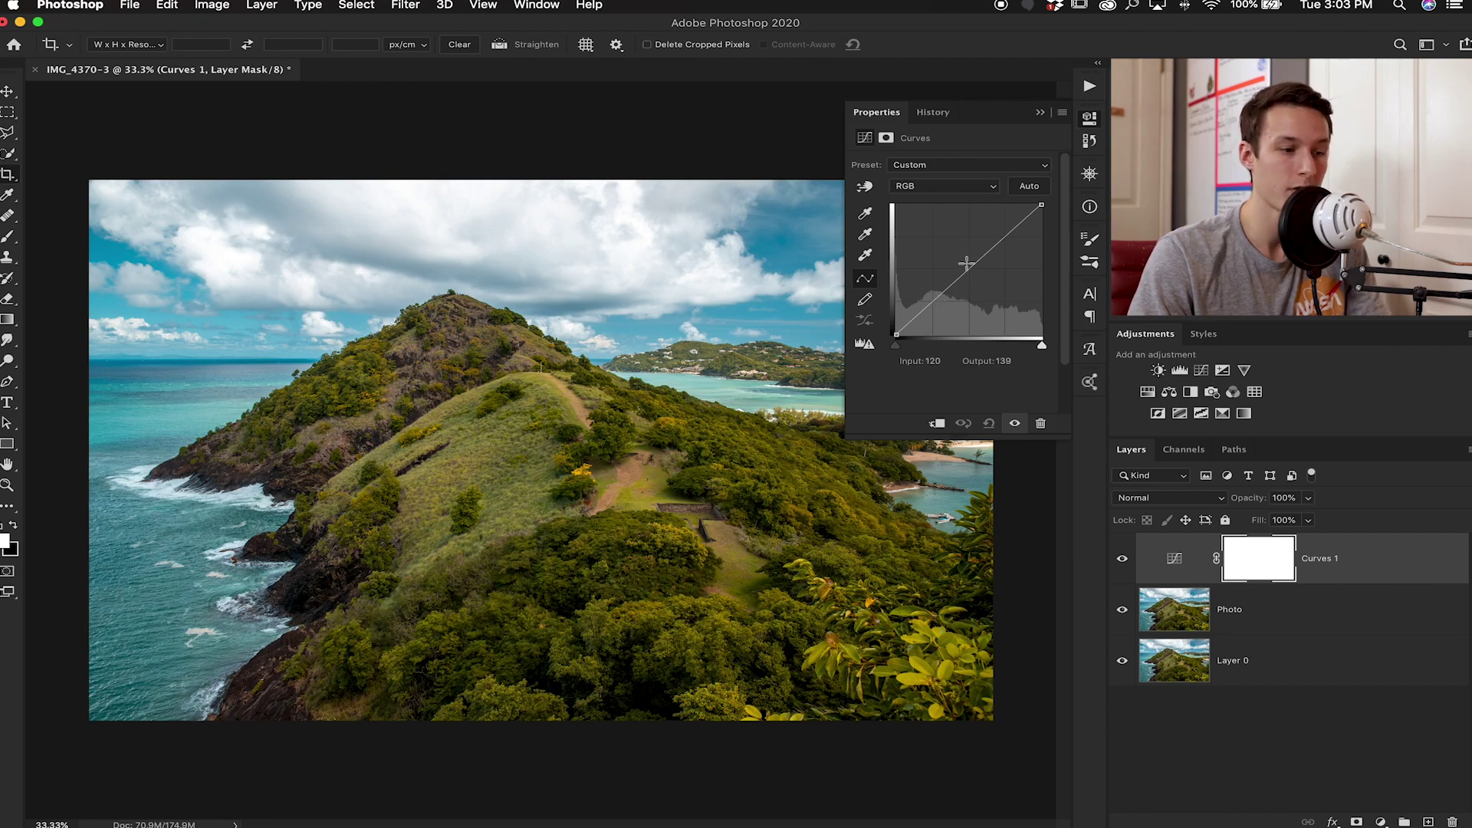
Shape a gentle S-curve: lift the highlights and pull the shadow point down to 58.
left_click_drag(968, 267, 976, 282)
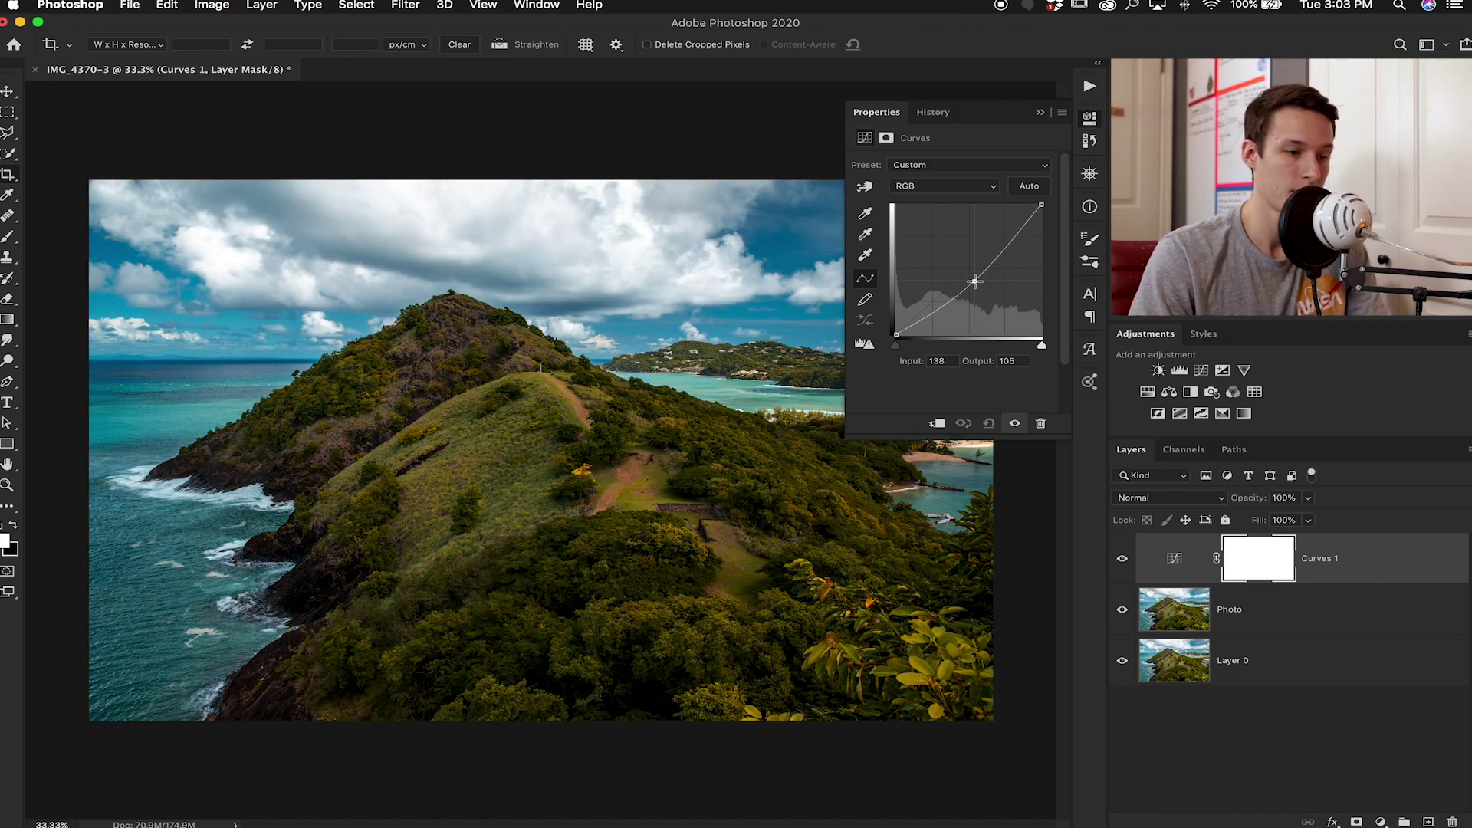
key("Delete")
key("x")
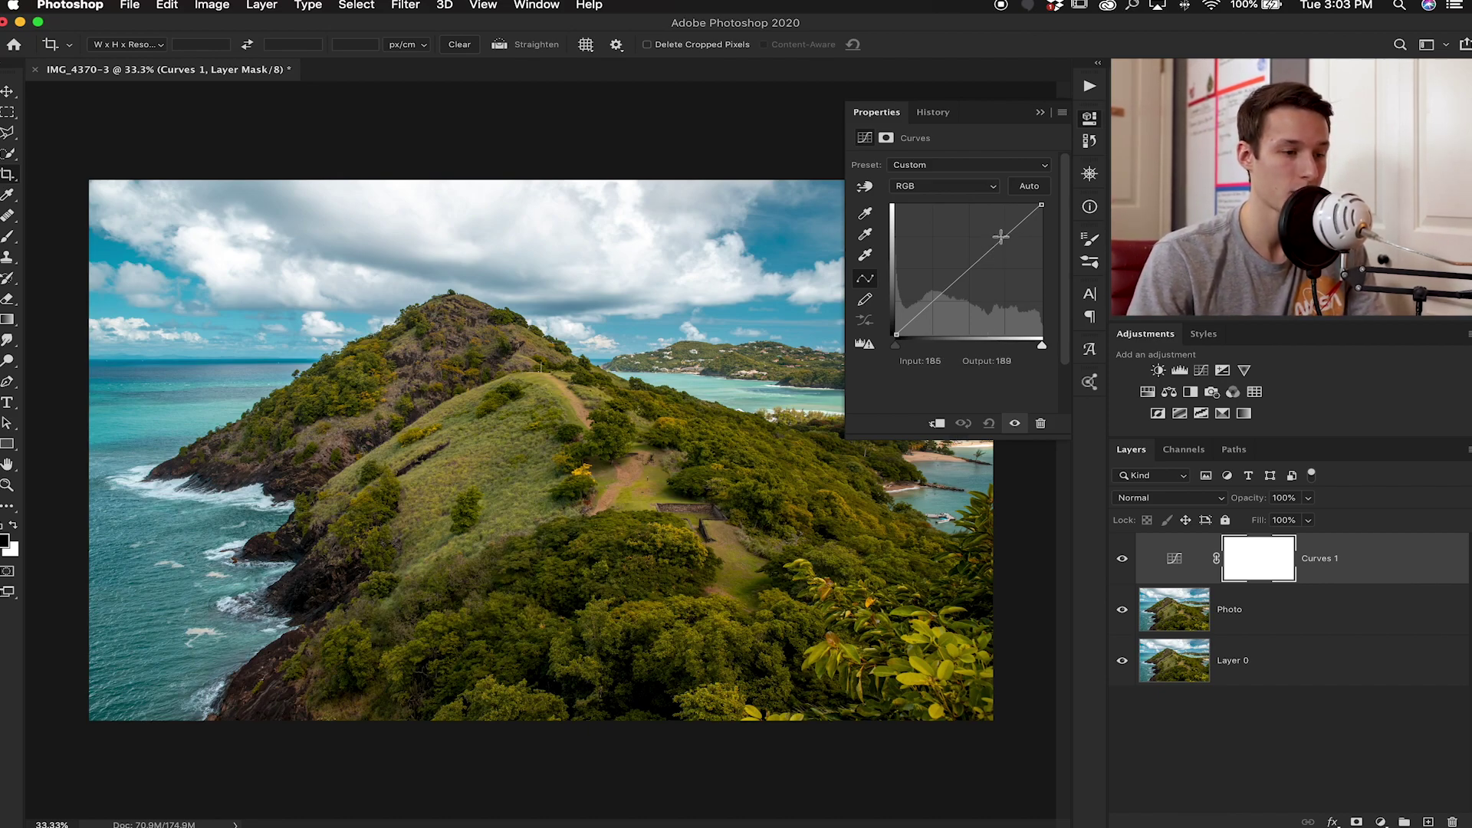
left_click_drag(1005, 237, 1005, 231)
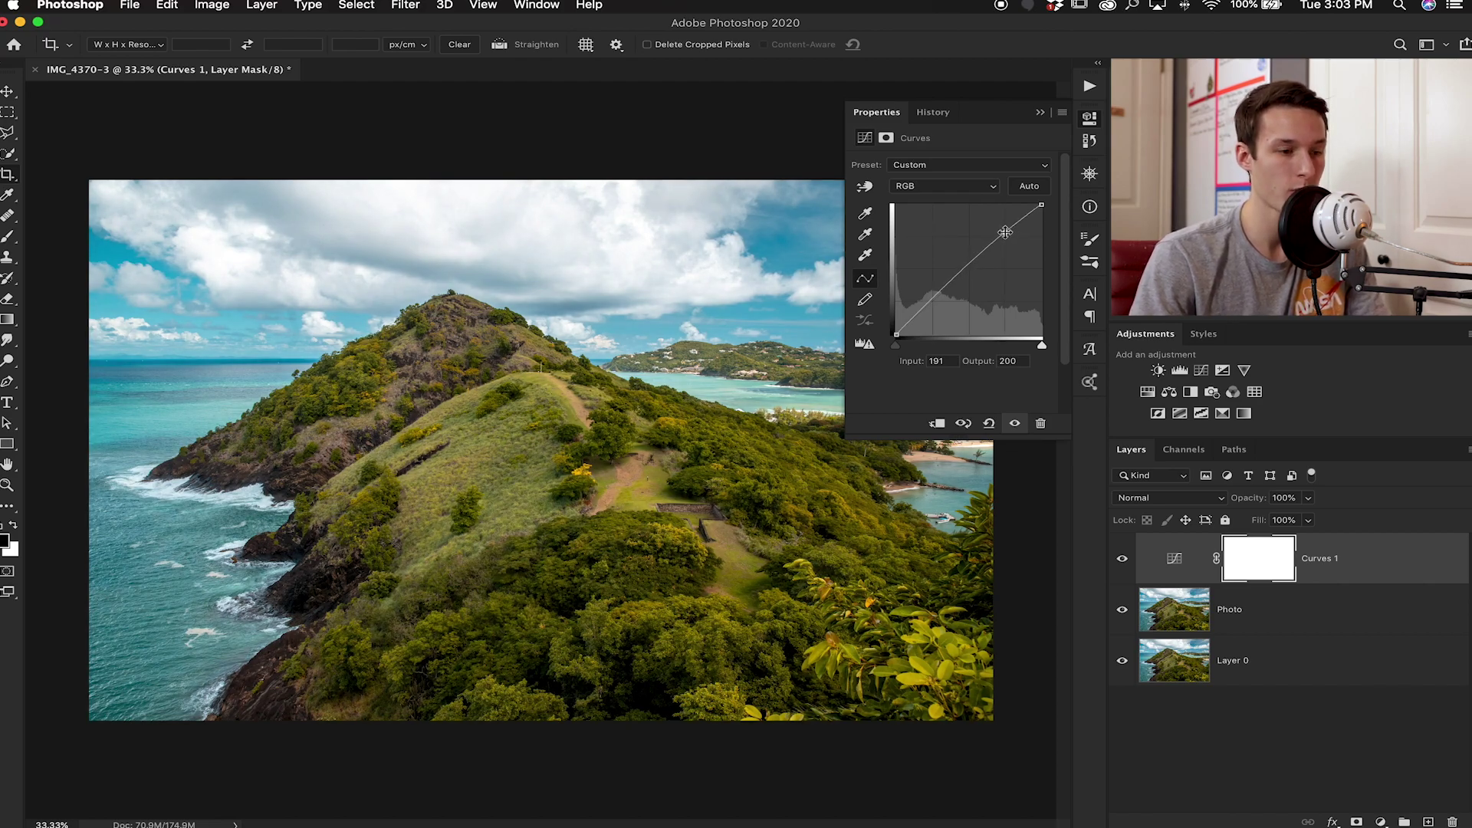
left_click(933, 297)
left_click_drag(932, 298, 933, 300)
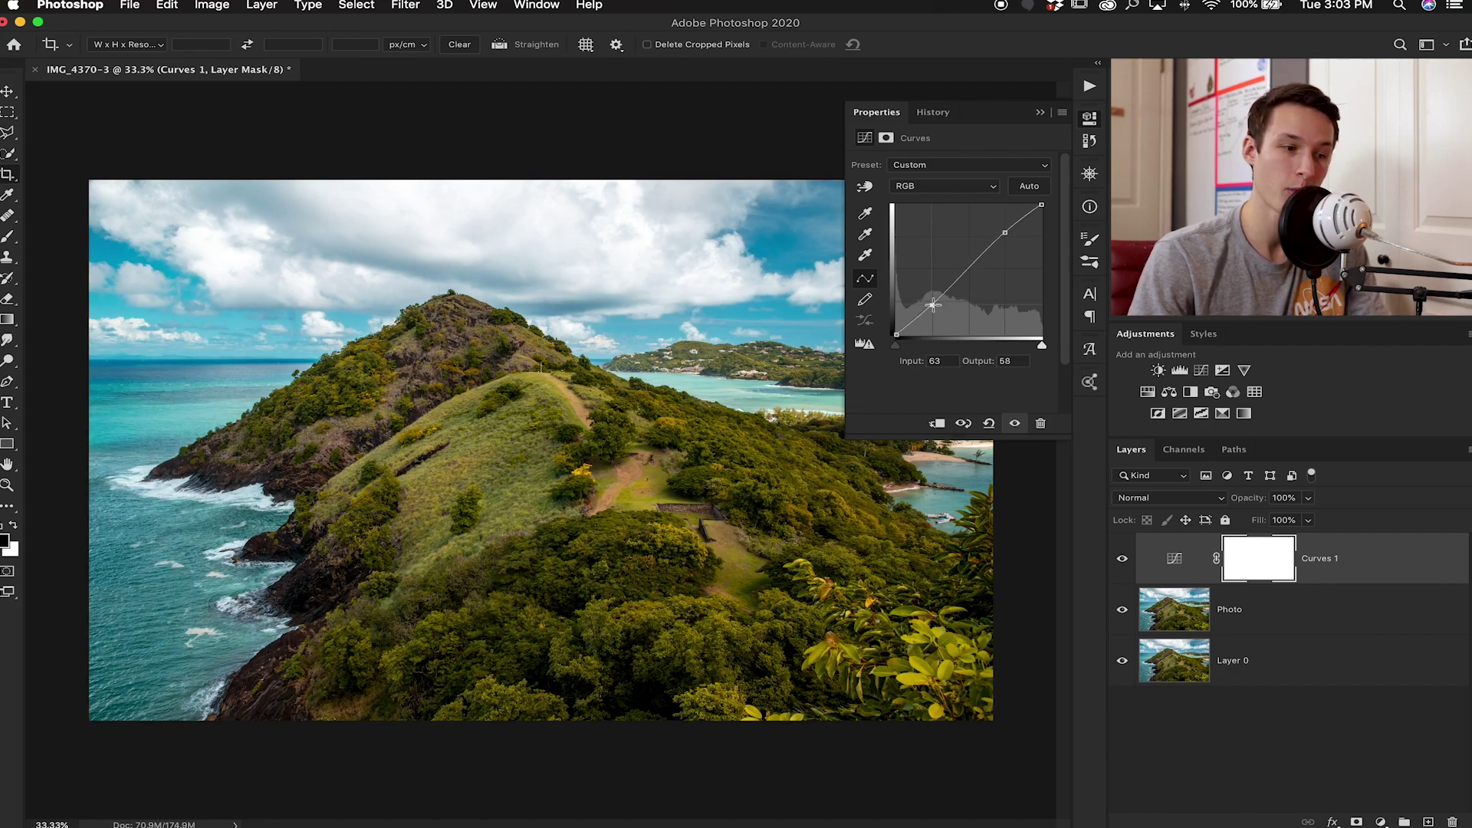
Compare the Curves effect on and off, then switch to the Red channel.
left_click(1122, 559)
left_click(1123, 560)
left_click(1124, 560)
left_click(1124, 560)
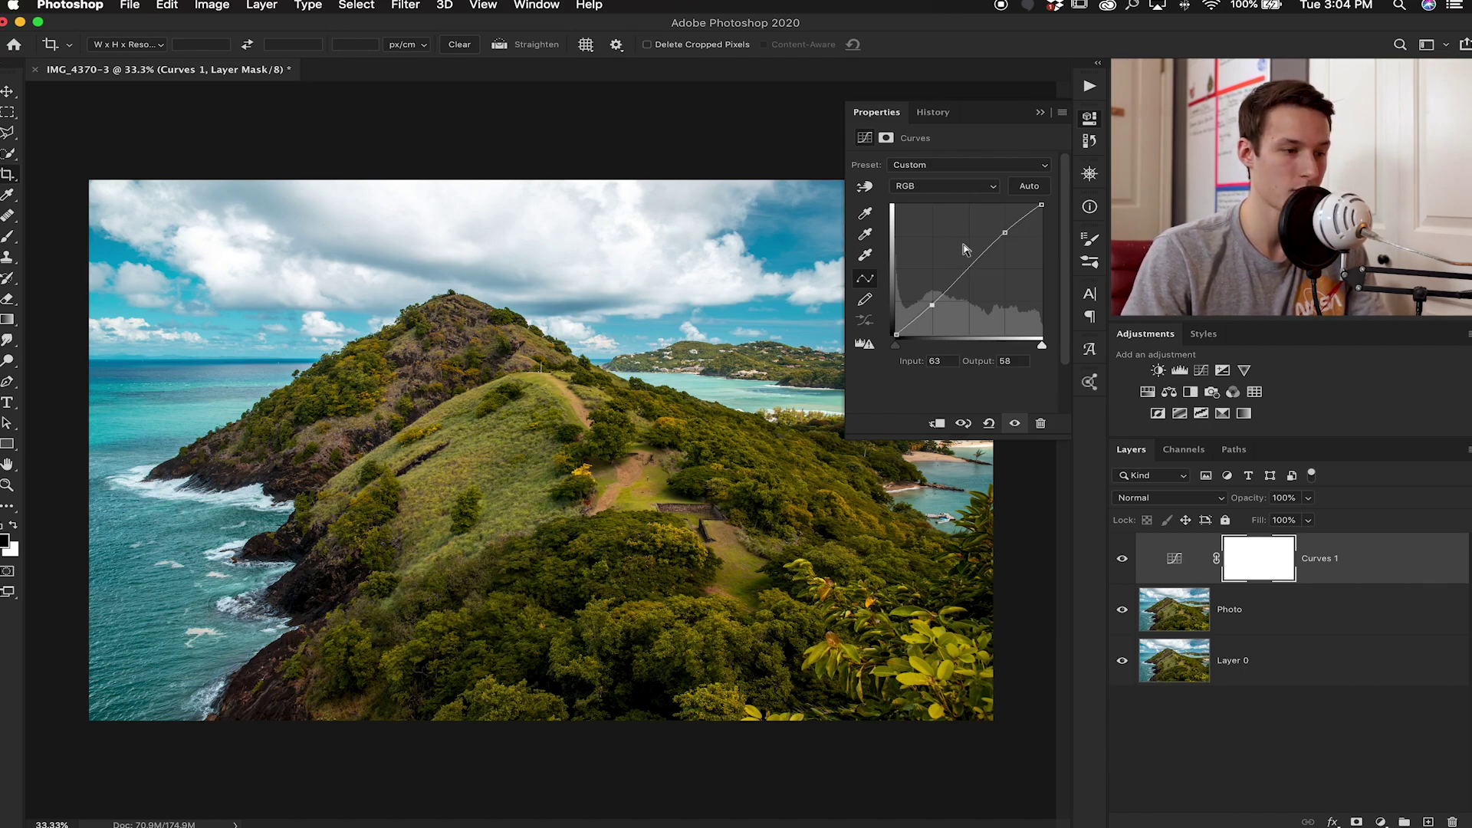
left_click(954, 189)
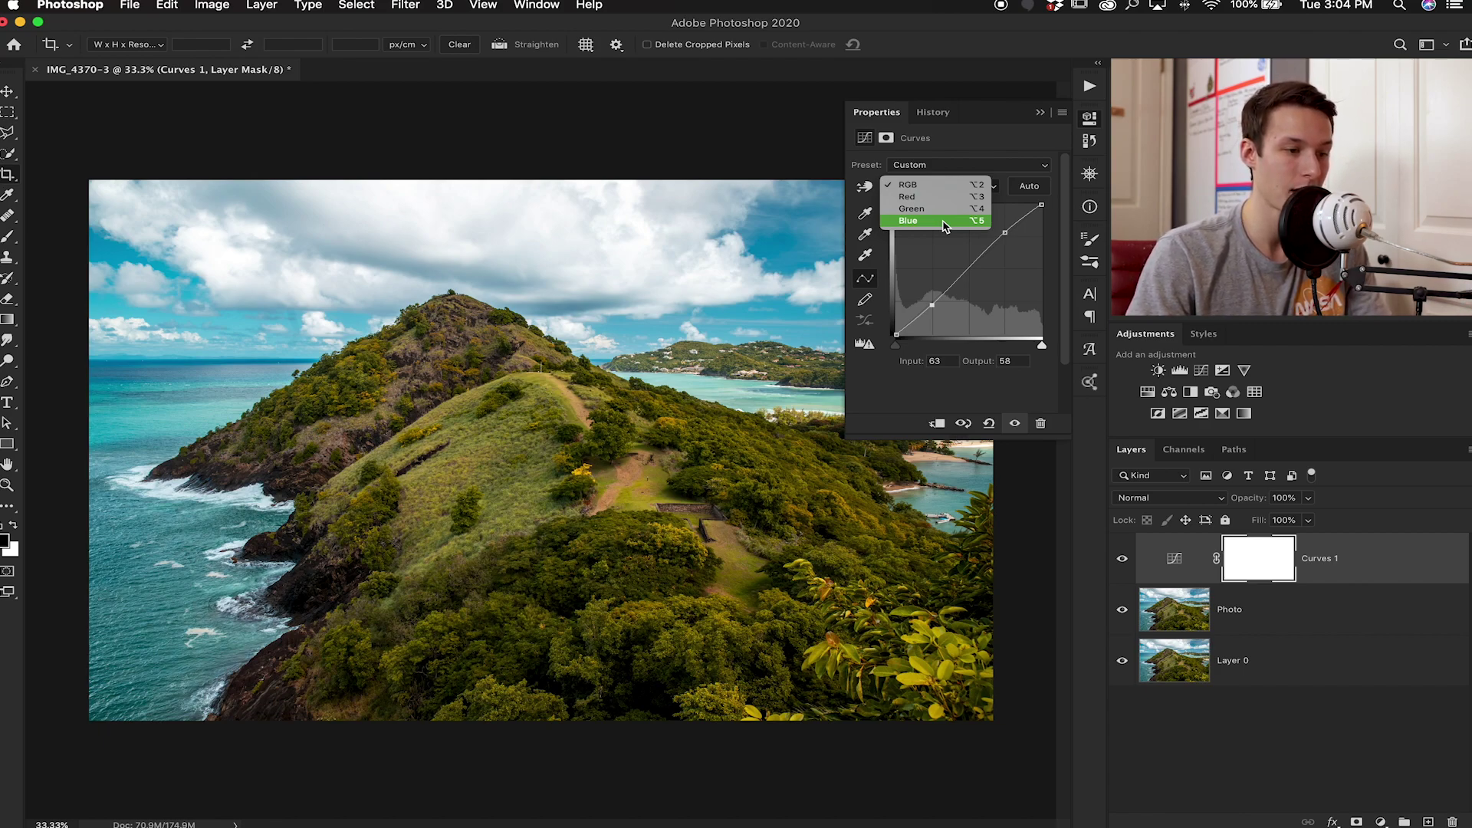
left_click(941, 196)
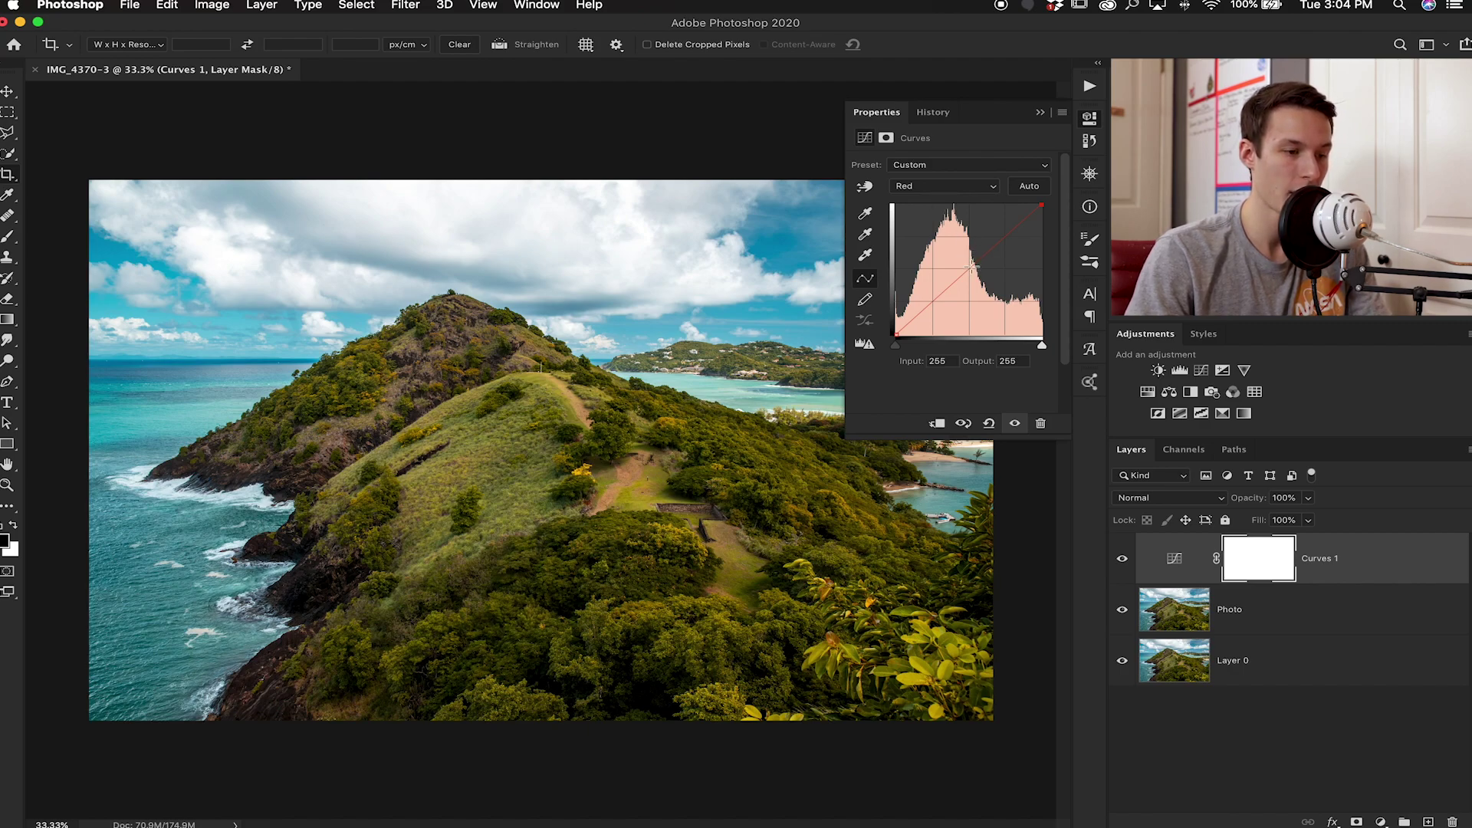
Pull the Red channel highlight and midtone points slightly below the diagonal.
left_click_drag(970, 267, 970, 286)
key("BackSpace")
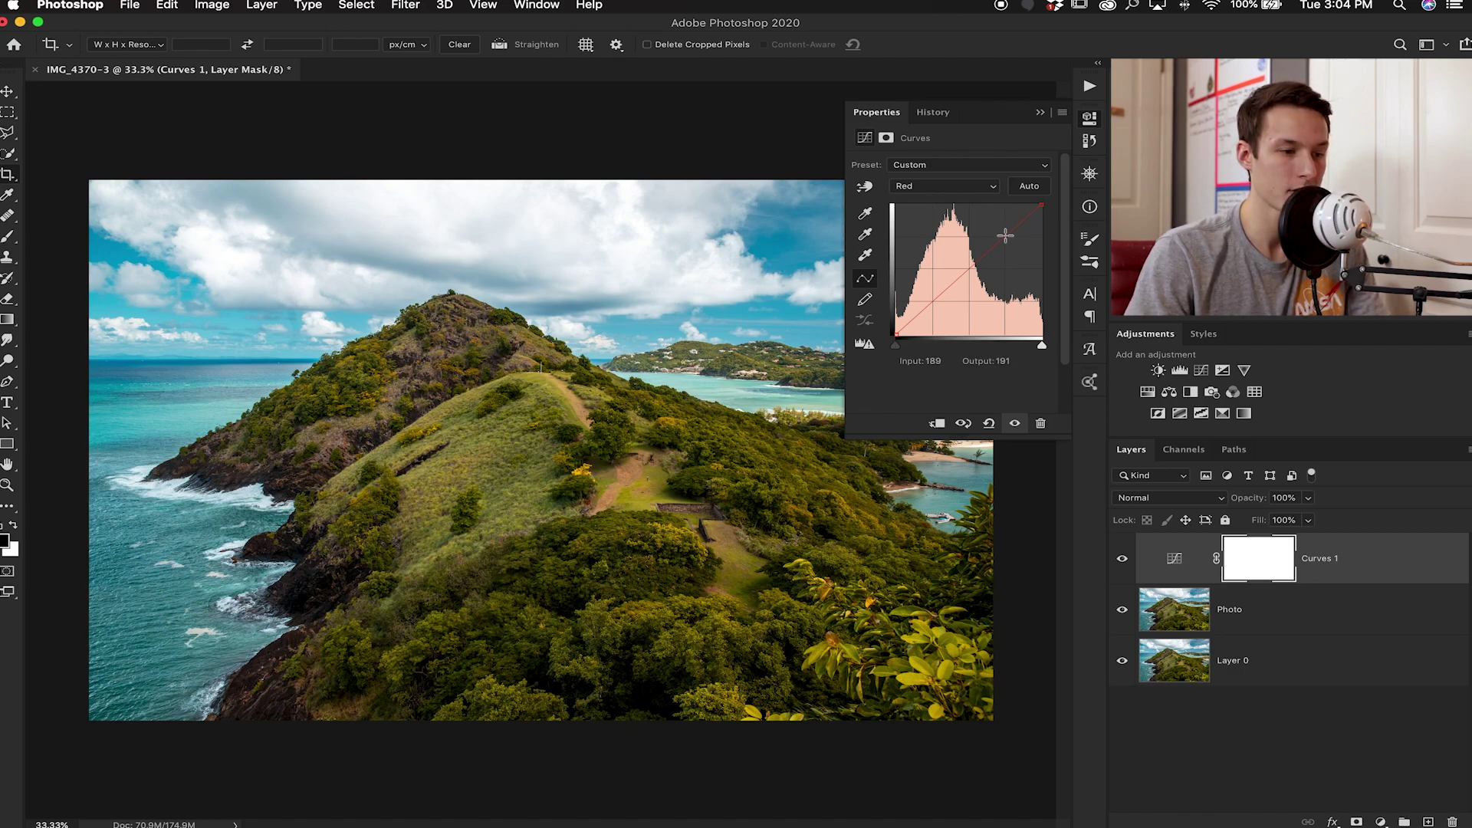
left_click_drag(1005, 235, 1007, 238)
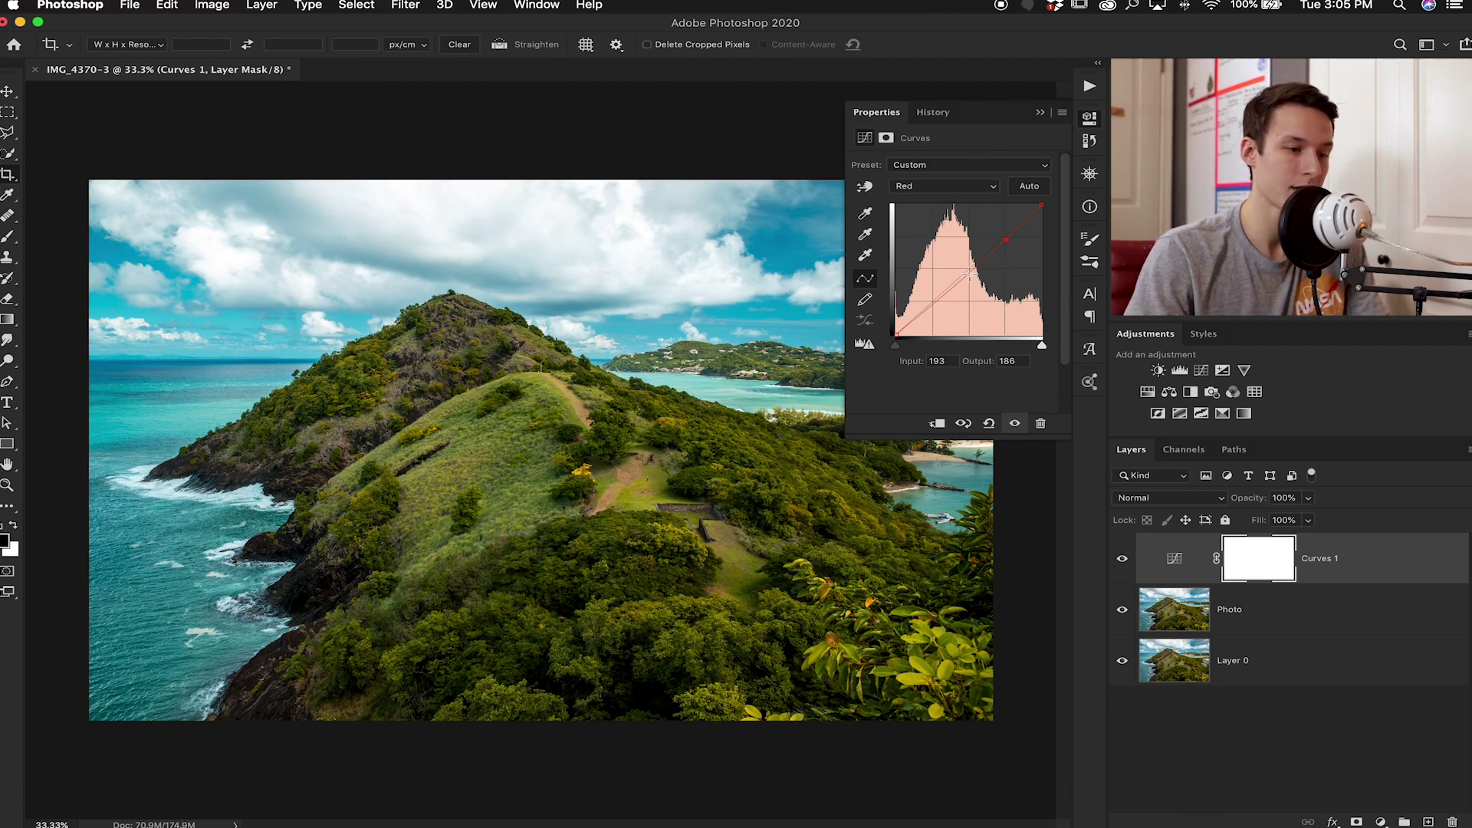
left_click_drag(969, 273, 969, 270)
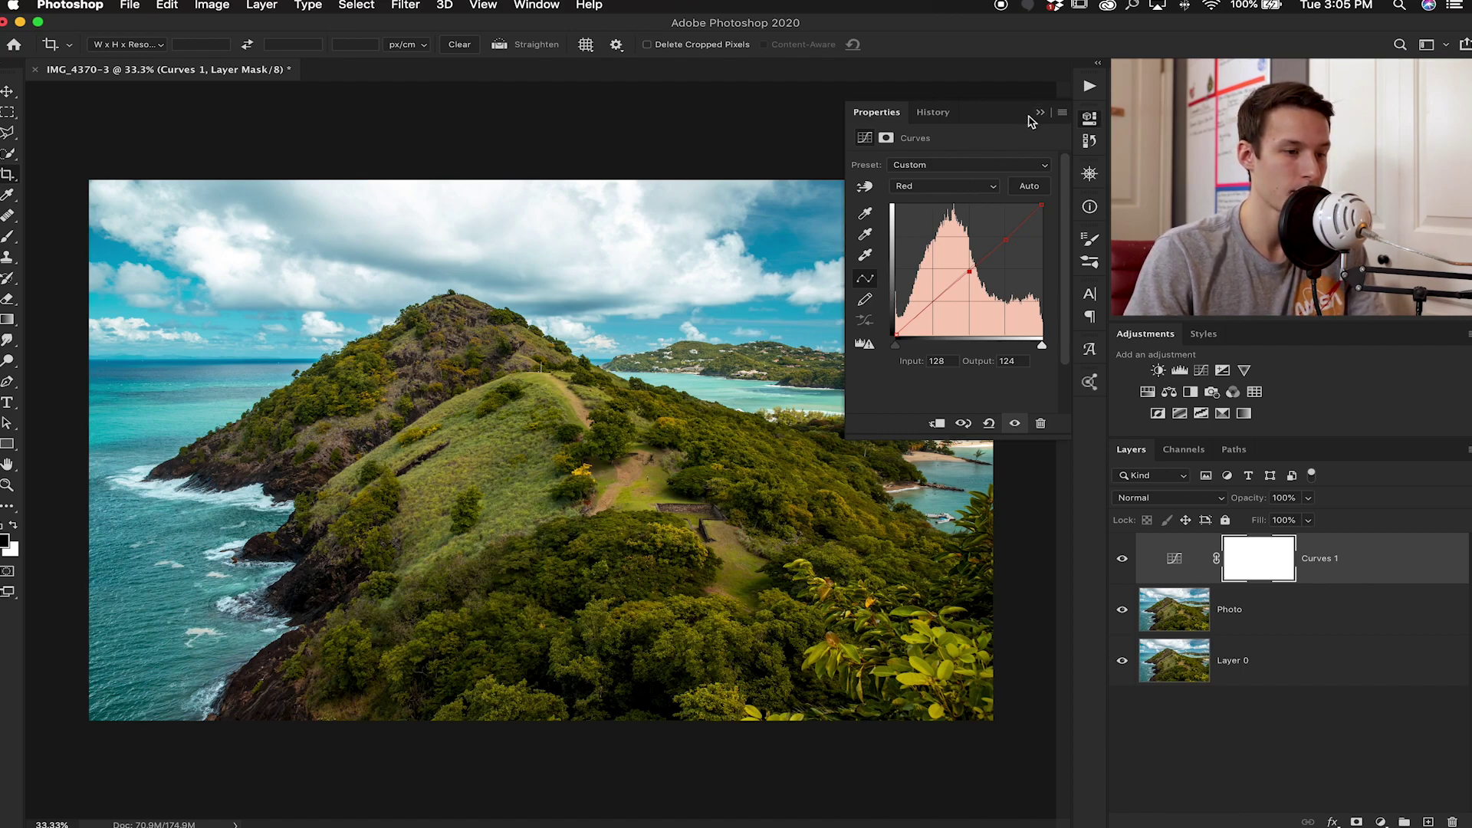
Collapse Properties and toggle Curves 1 visibility to compare, ending with it on.
left_click(1042, 113)
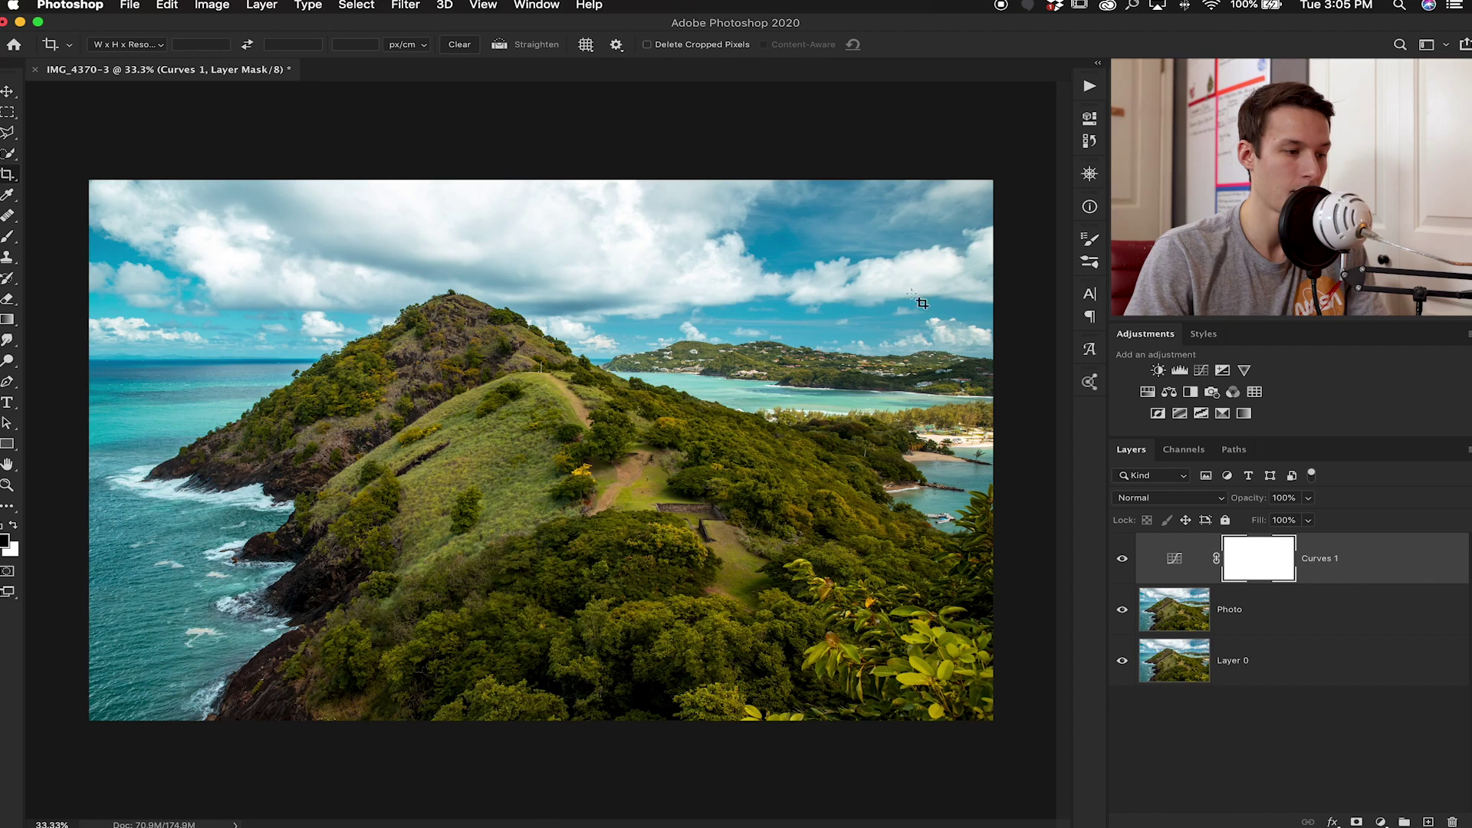
left_click(1123, 559)
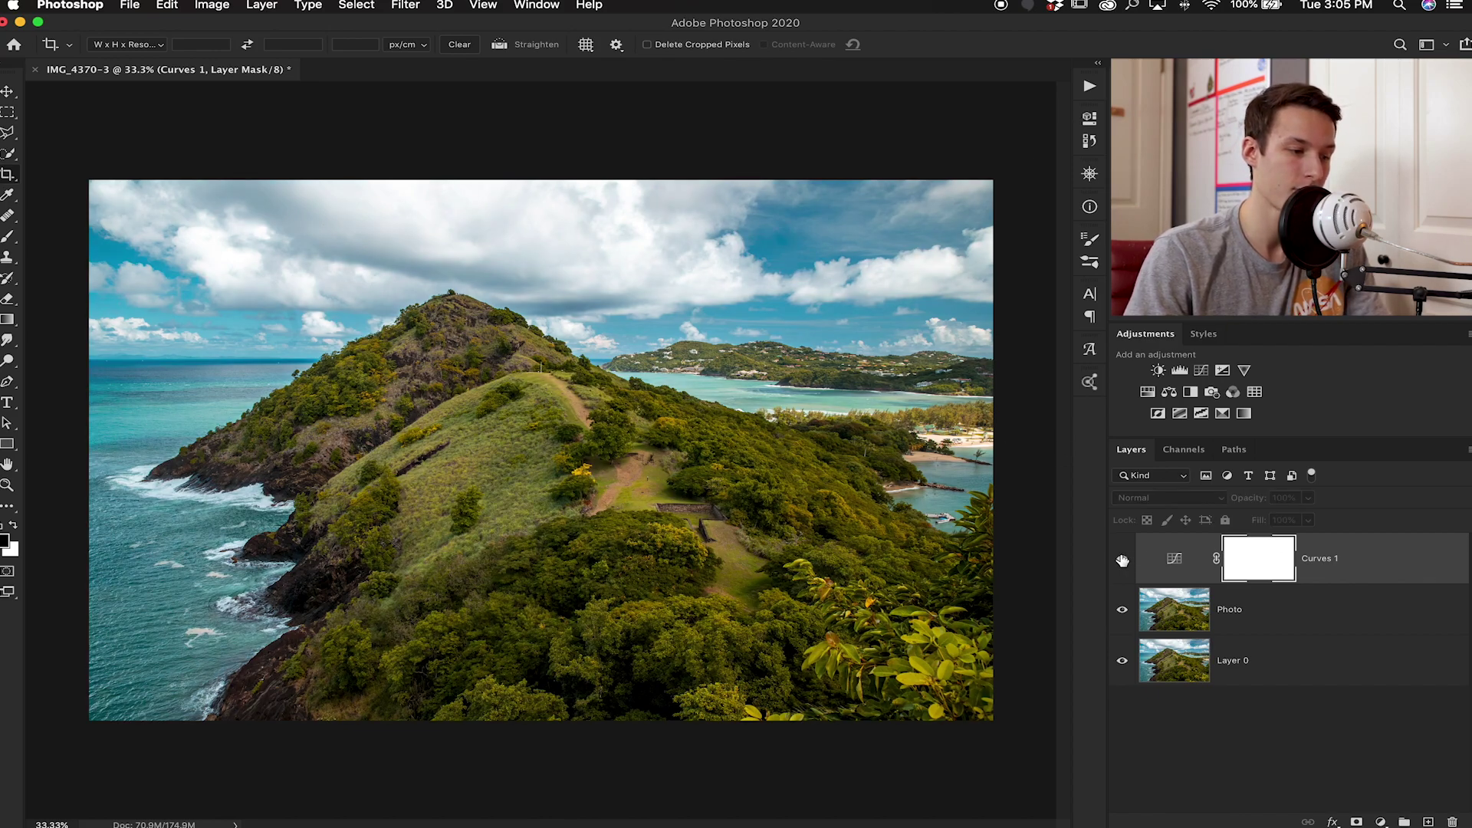
left_click(1123, 561)
left_click(1123, 560)
left_click(1122, 561)
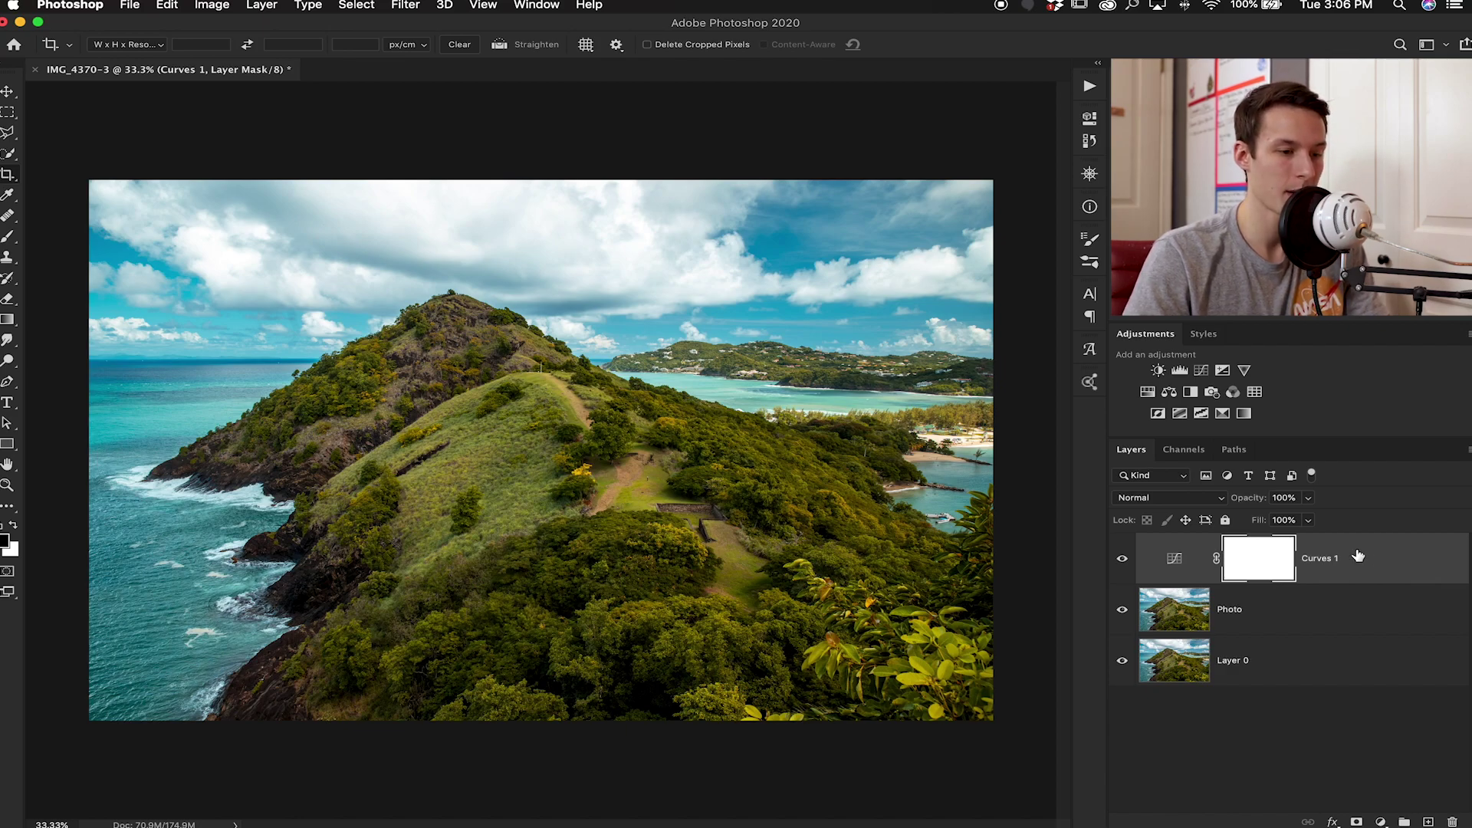
Add Brightness/Contrast 1 with Brightness 27 and Contrast 5.
left_click(1159, 371)
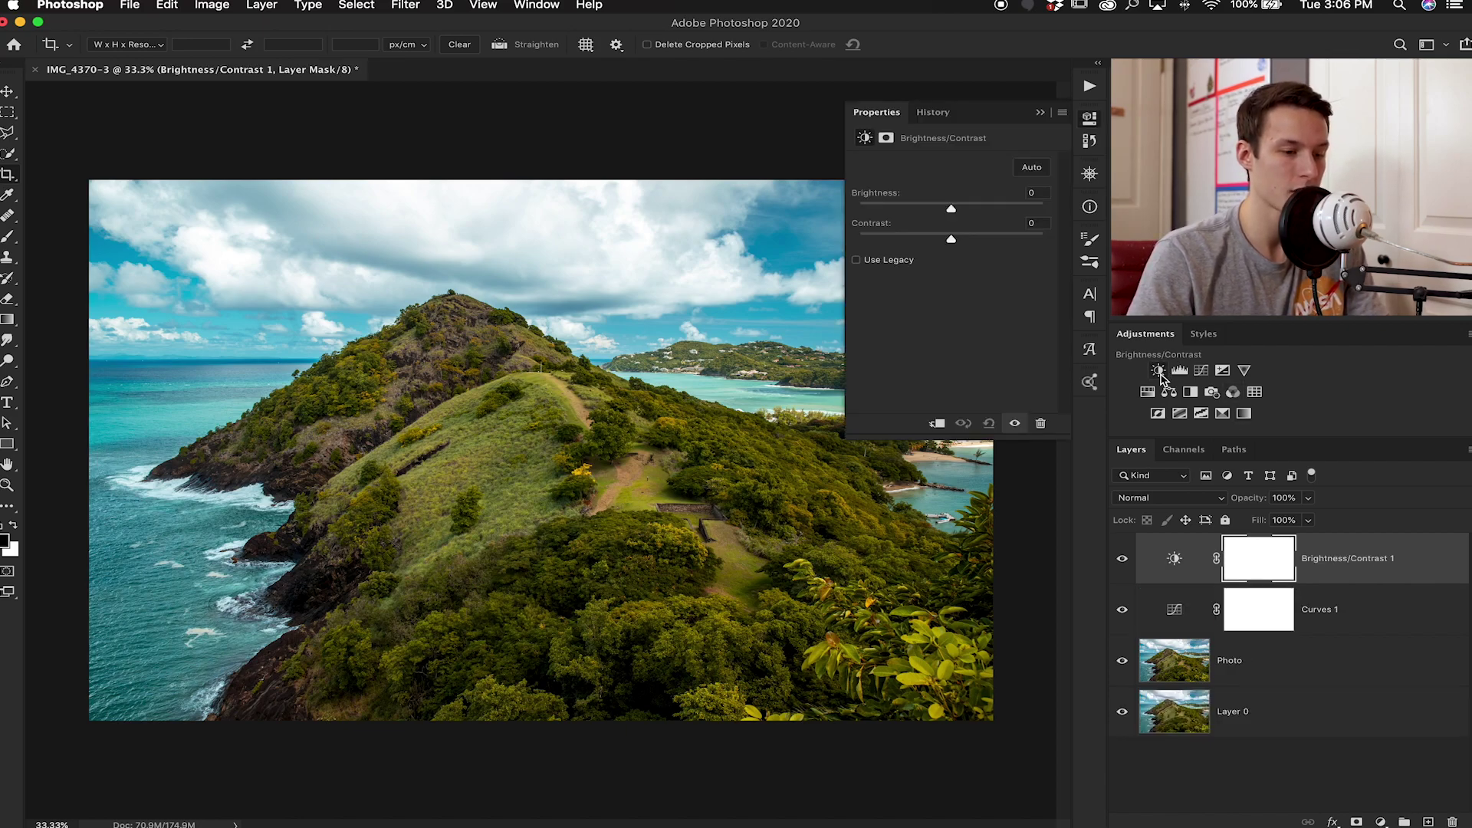
left_click_drag(952, 211, 970, 212)
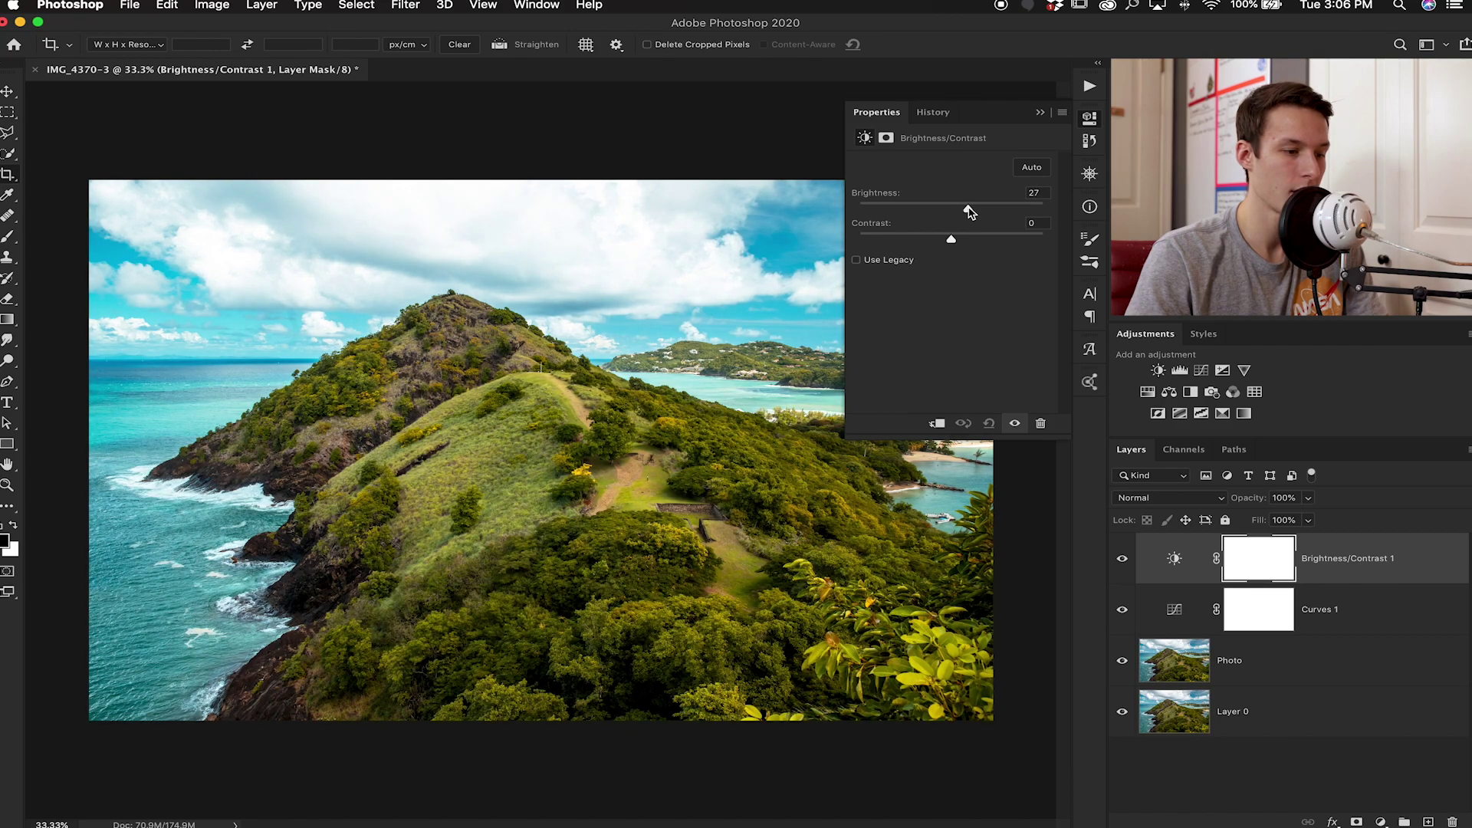
left_click_drag(950, 238, 957, 242)
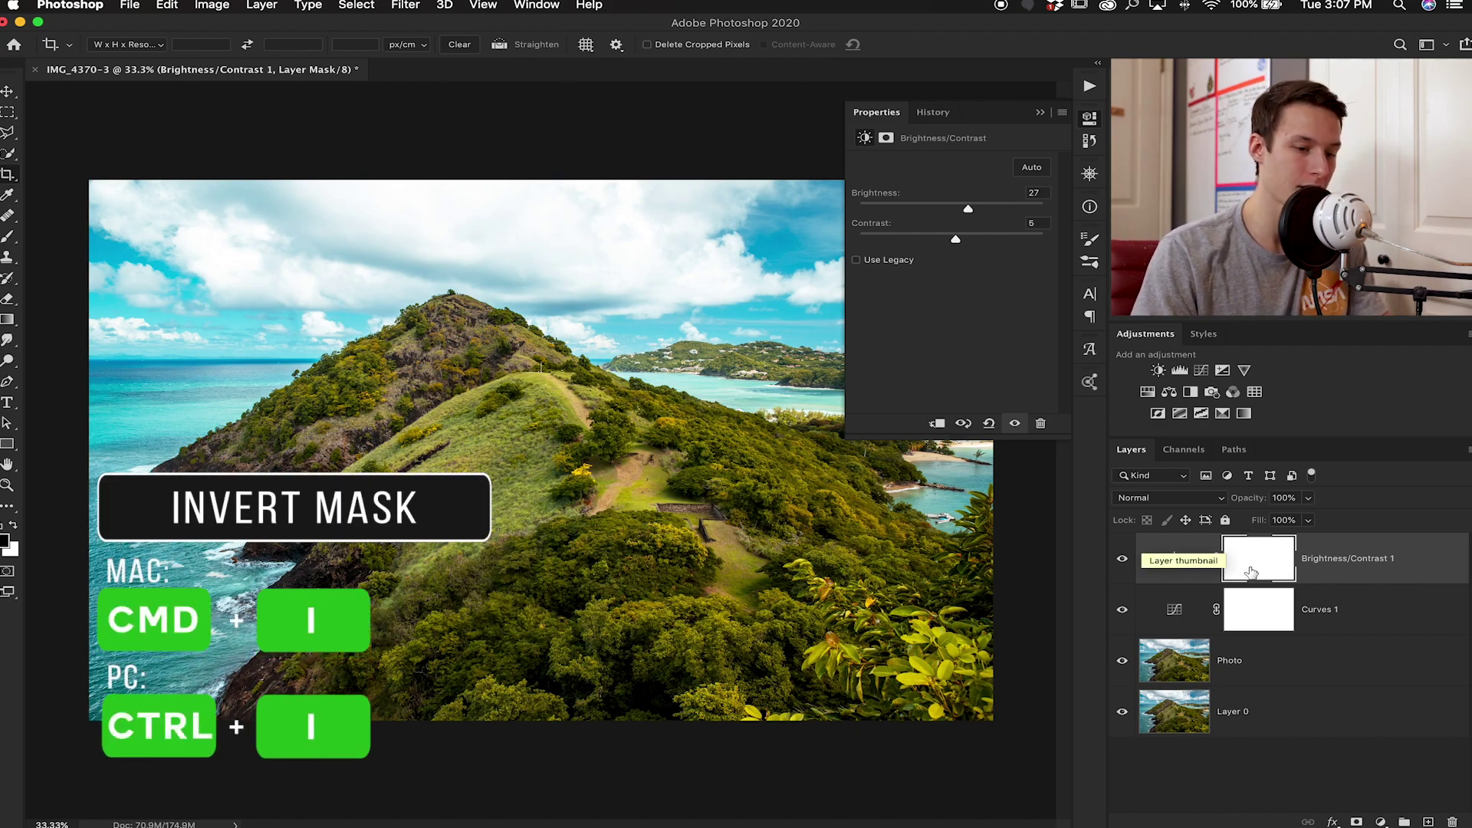
Invert the Brightness/Contrast 1 mask and ready a white brush at 100% opacity.
key("super+i")
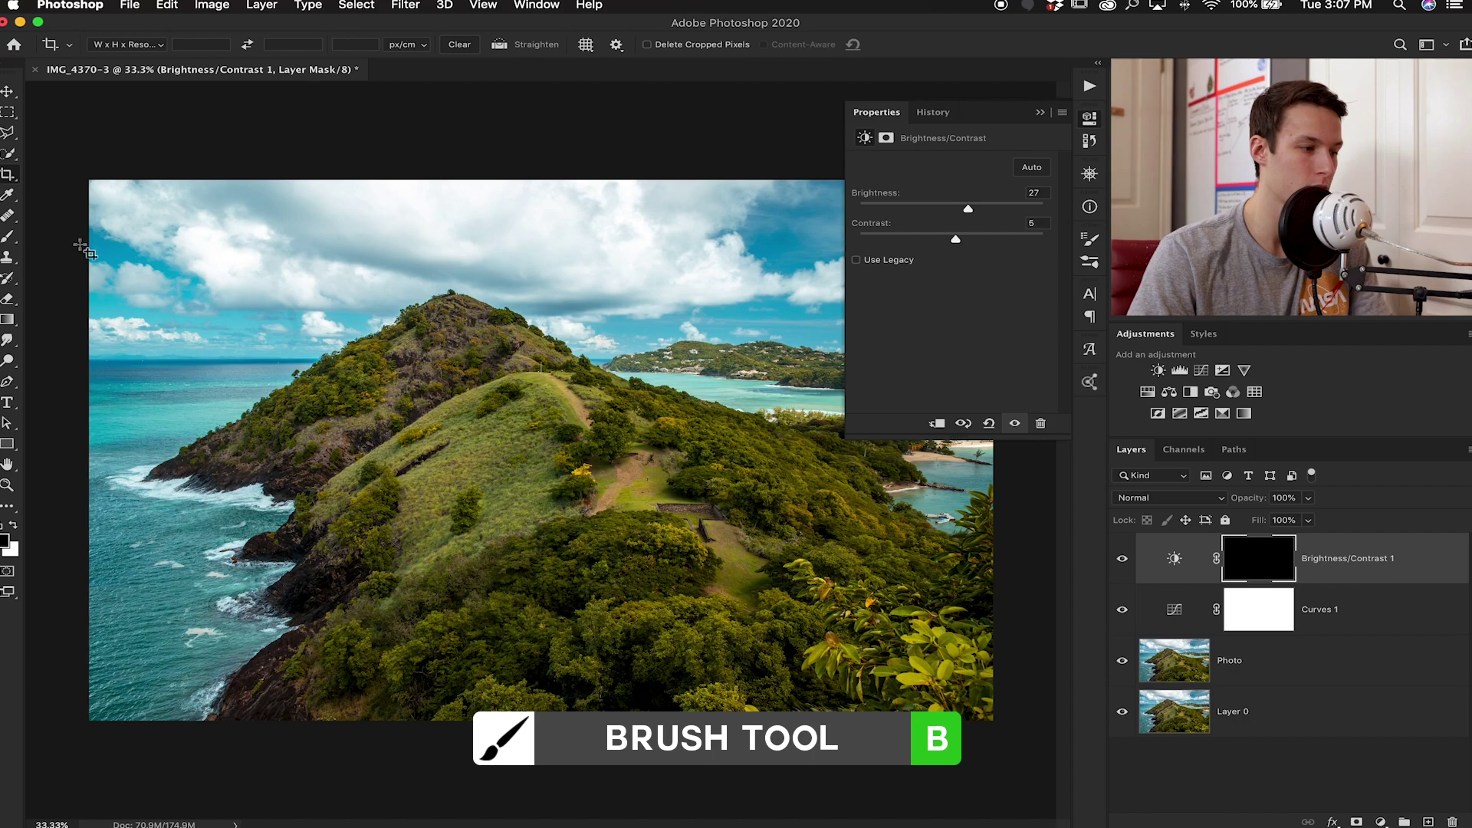
left_click(7, 239)
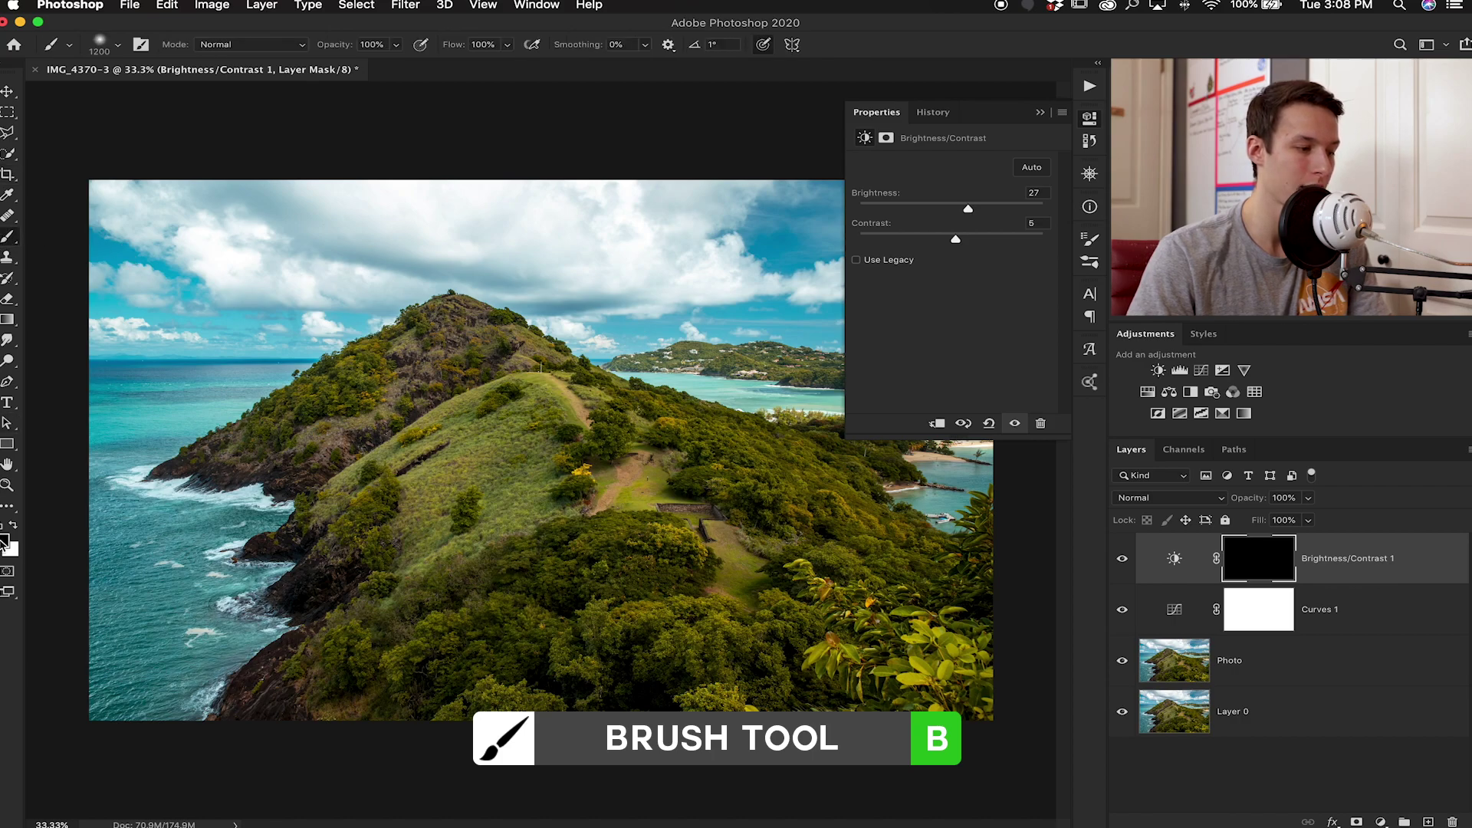
left_click(5, 542)
left_click_drag(453, 345, 315, 103)
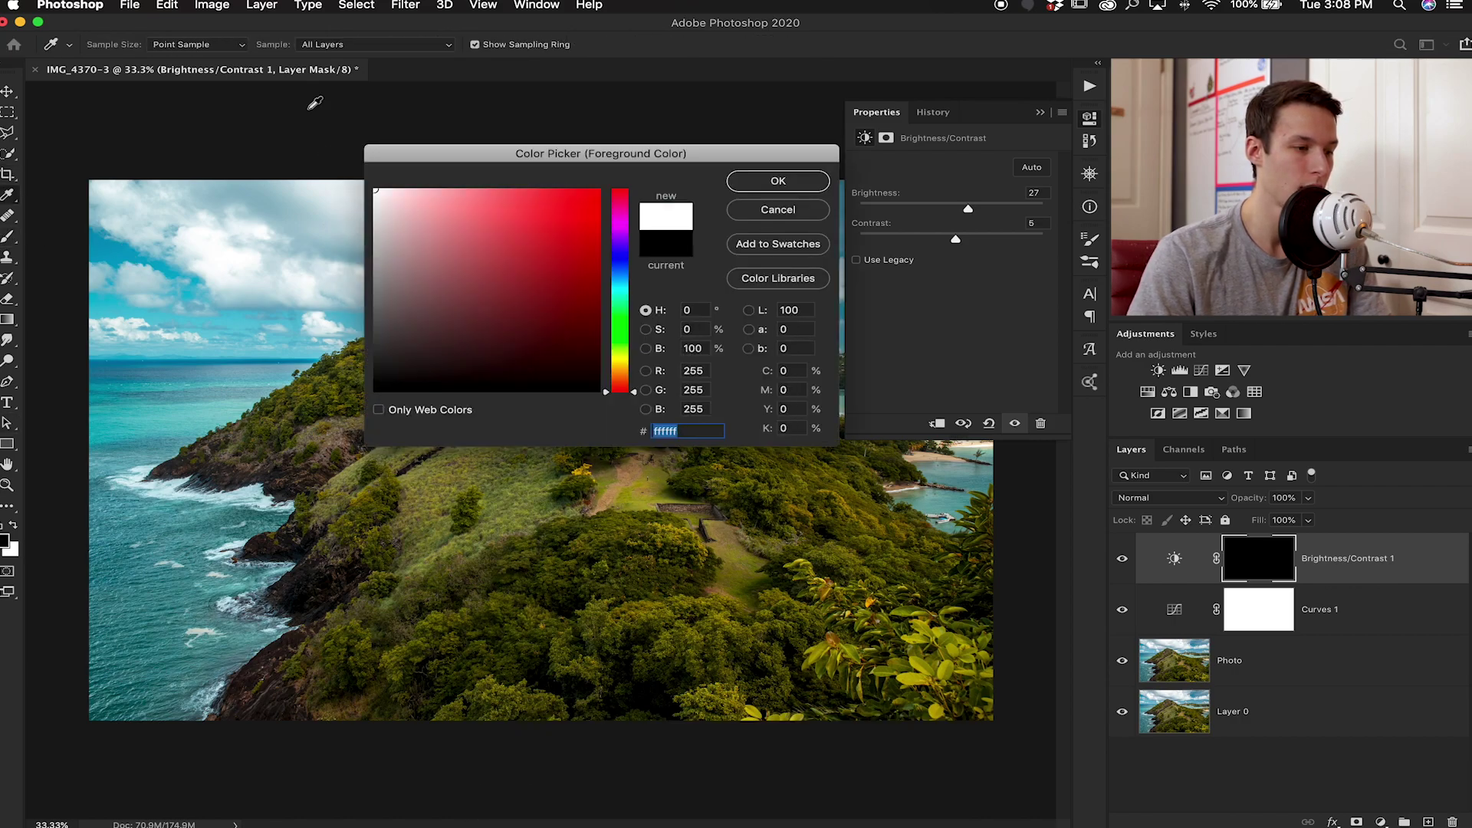
left_click(805, 181)
key("0")
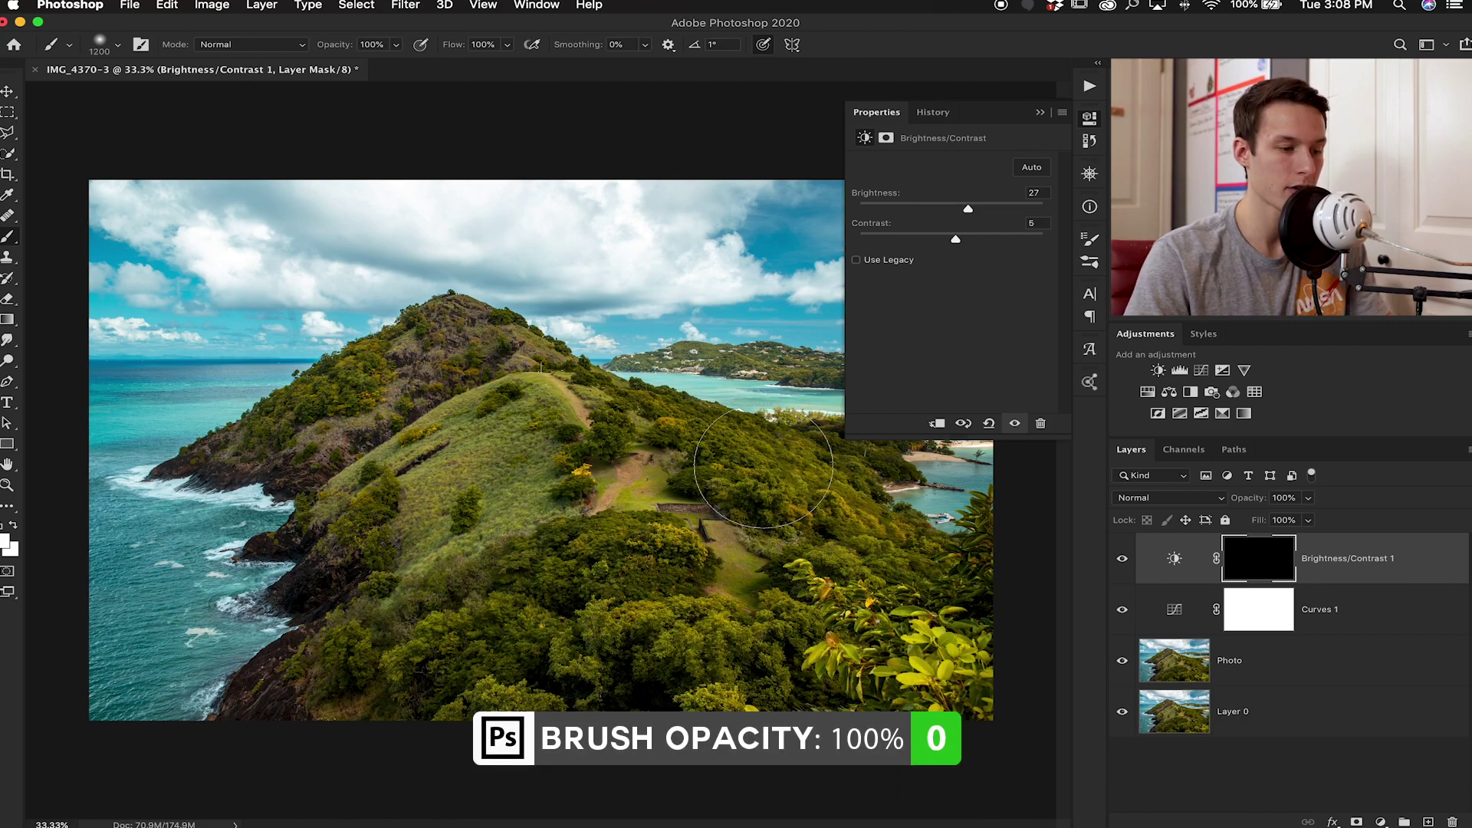
Paint the brightening onto the lower-right greenery, hill and lower-left coastline, then add Brightness/Contrast 2.
mouse_move(730, 480)
left_mouse_down()
mouse_move(857, 577)
mouse_move(849, 607)
mouse_move(765, 616)
left_mouse_up()
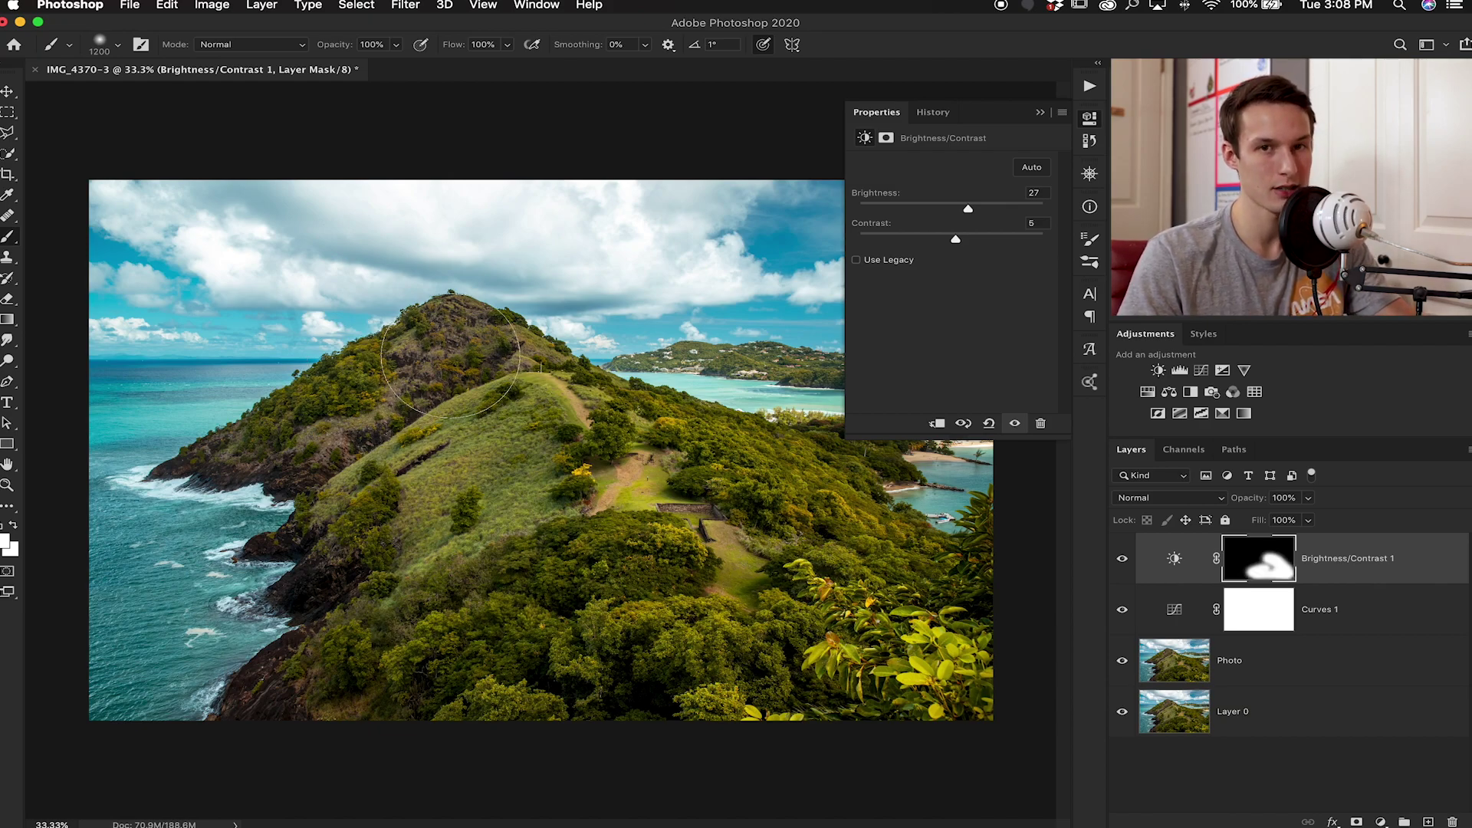
key("bracketleft")
key("bracketleft")
key("bracketleft")
key("bracketleft")
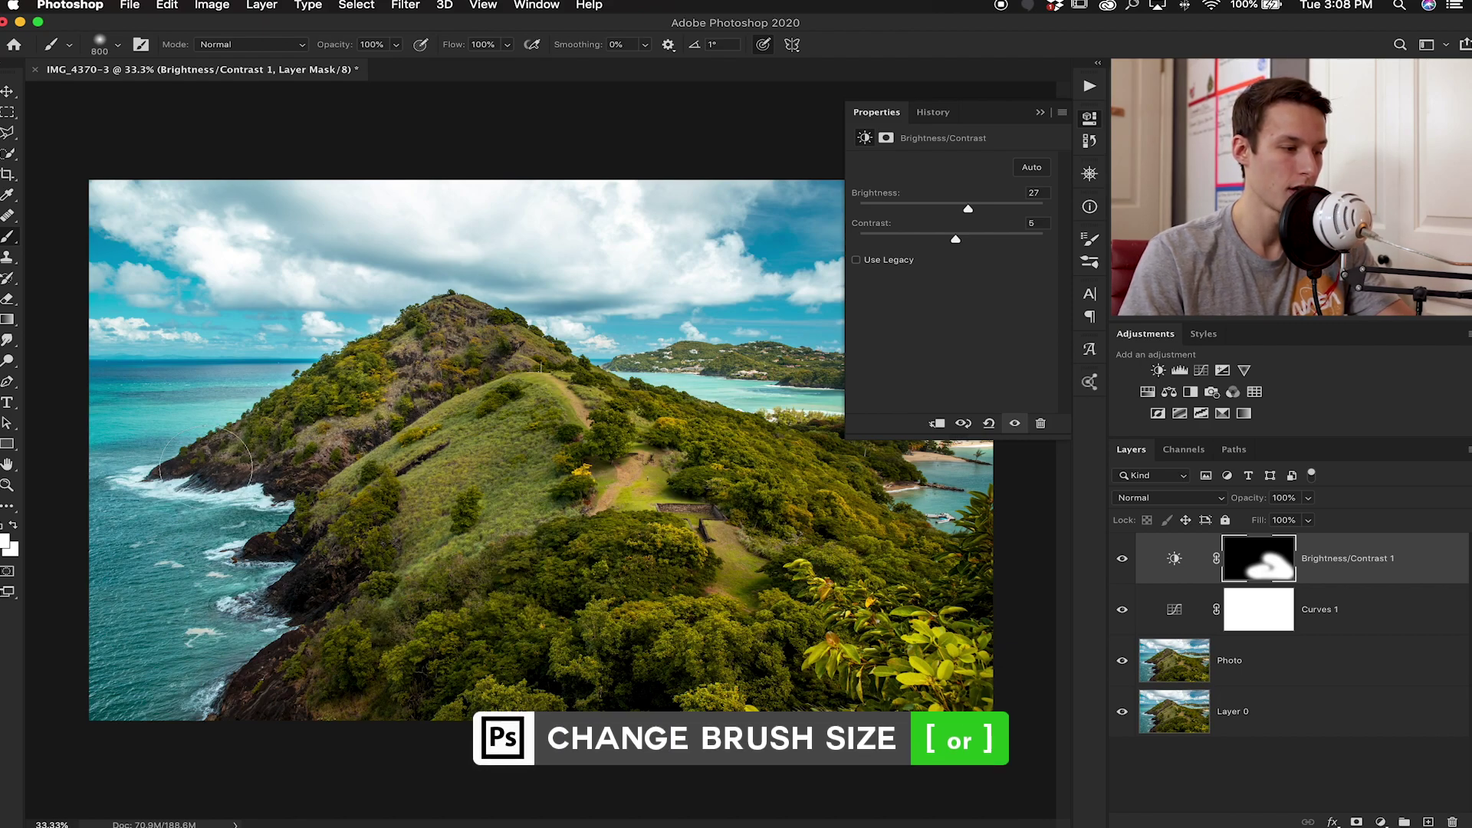
left_click_drag(214, 468, 360, 407)
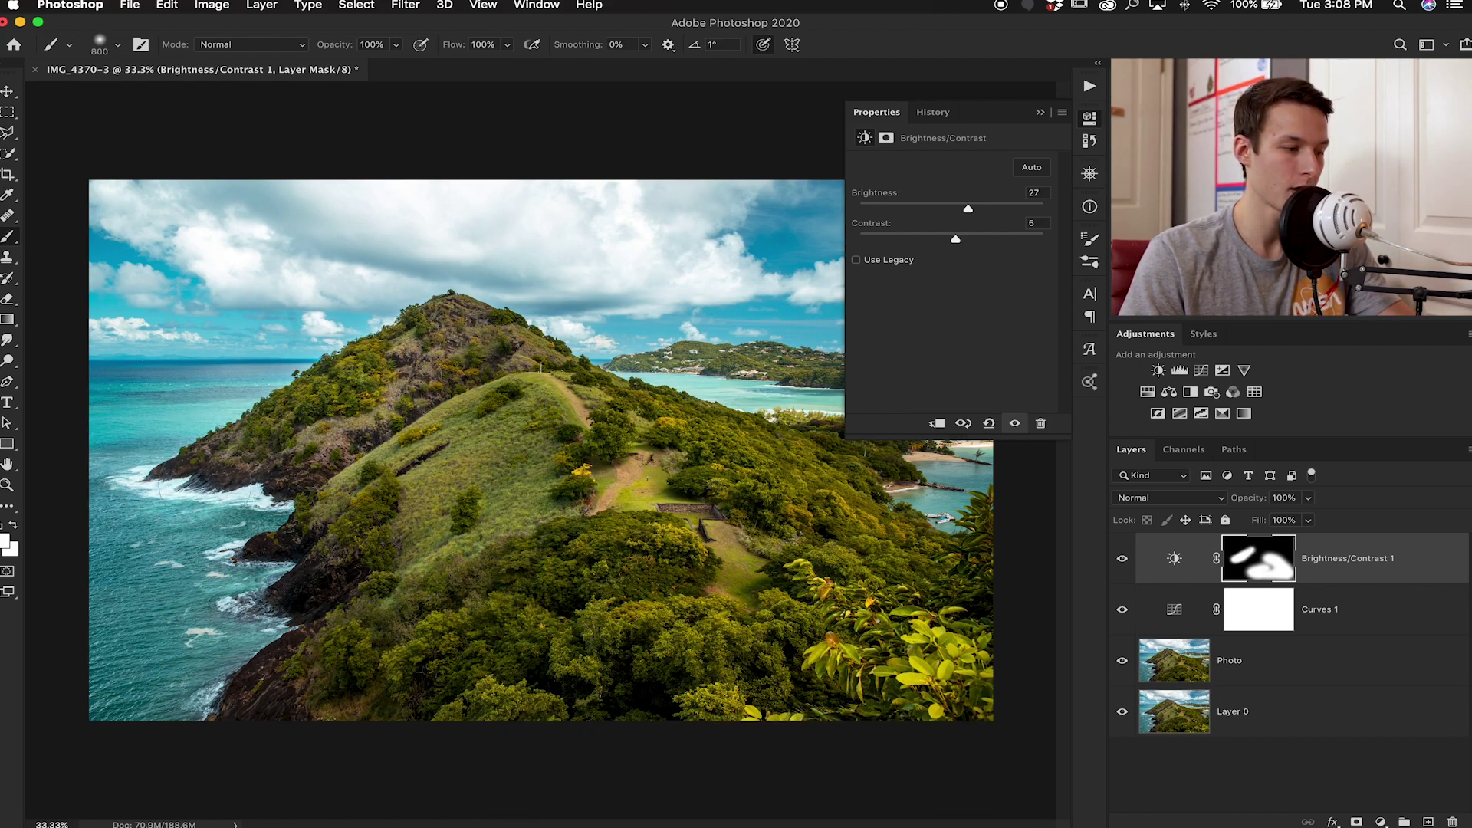
key("bracketright")
key("bracketright")
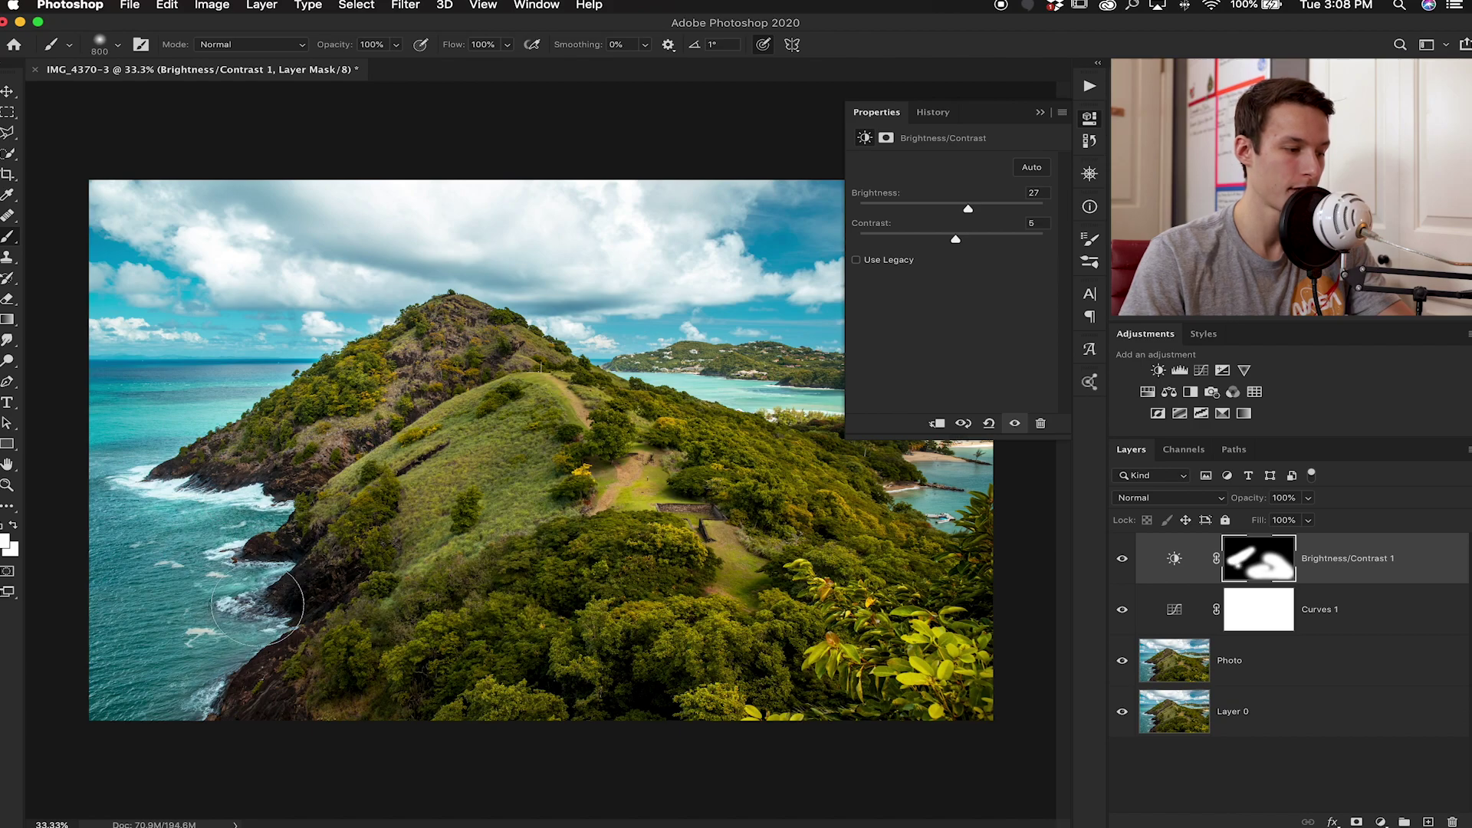
left_click(257, 609)
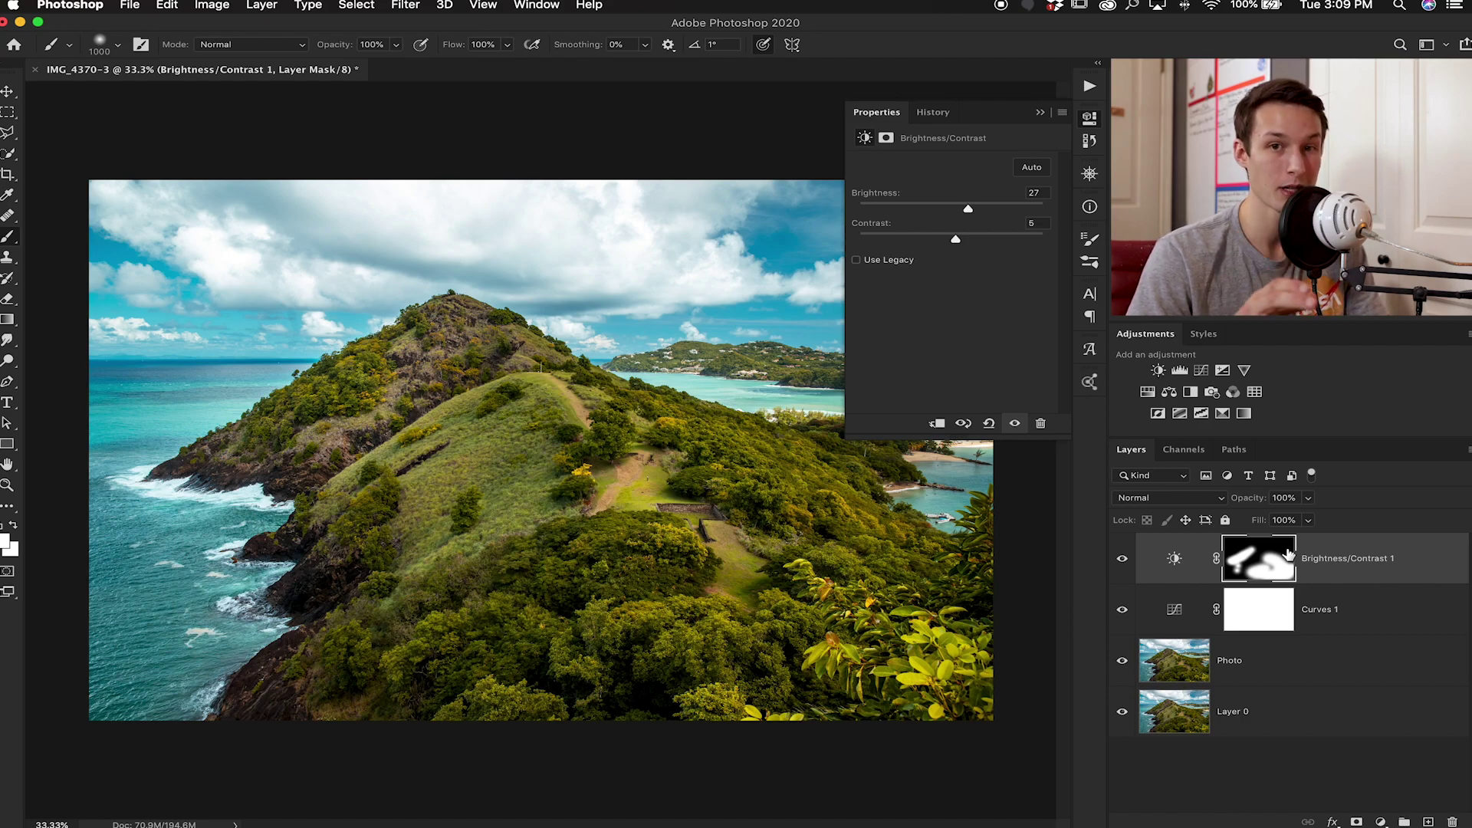
left_click(968, 283)
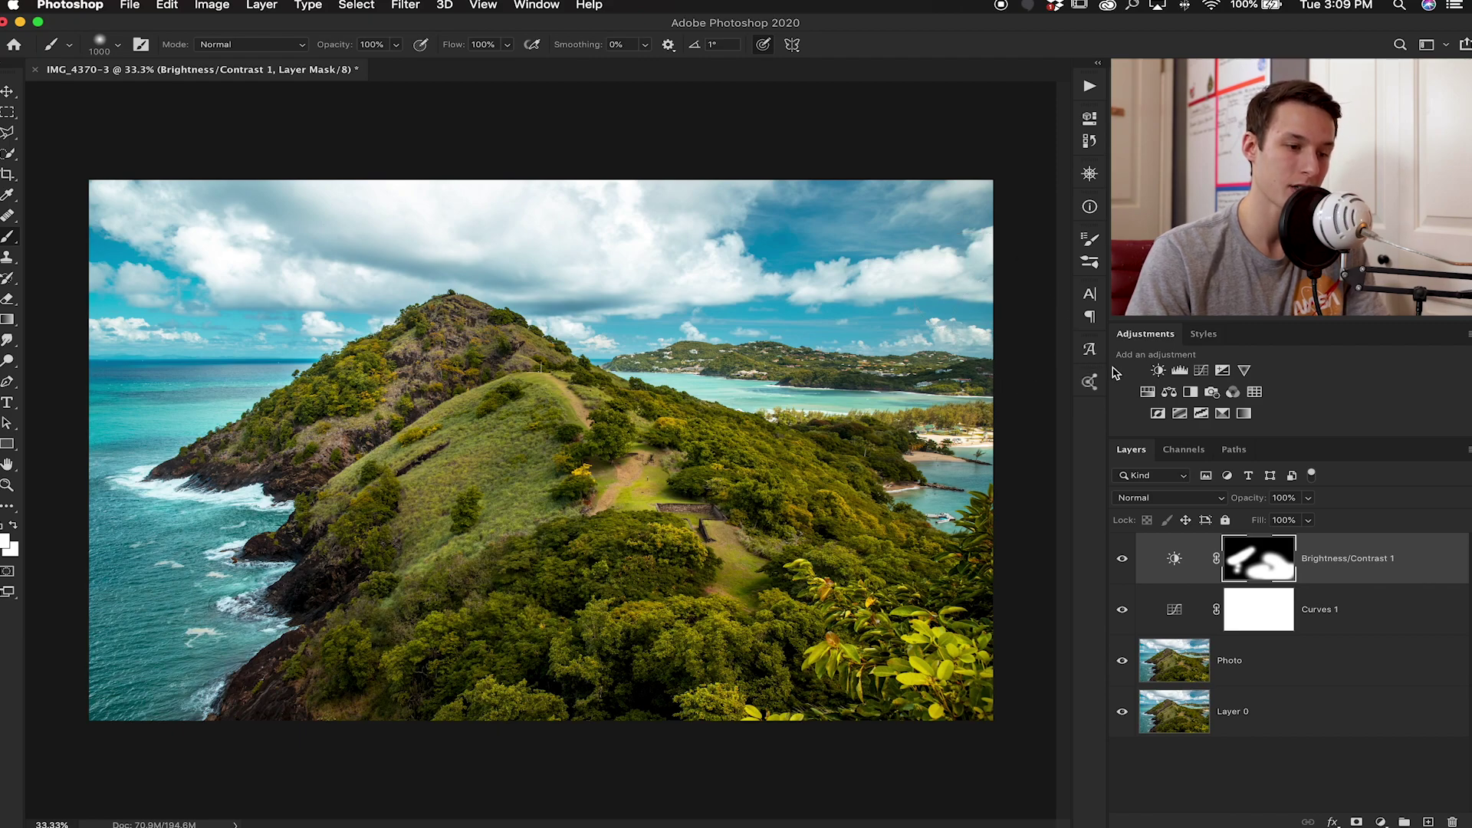
left_click(1160, 371)
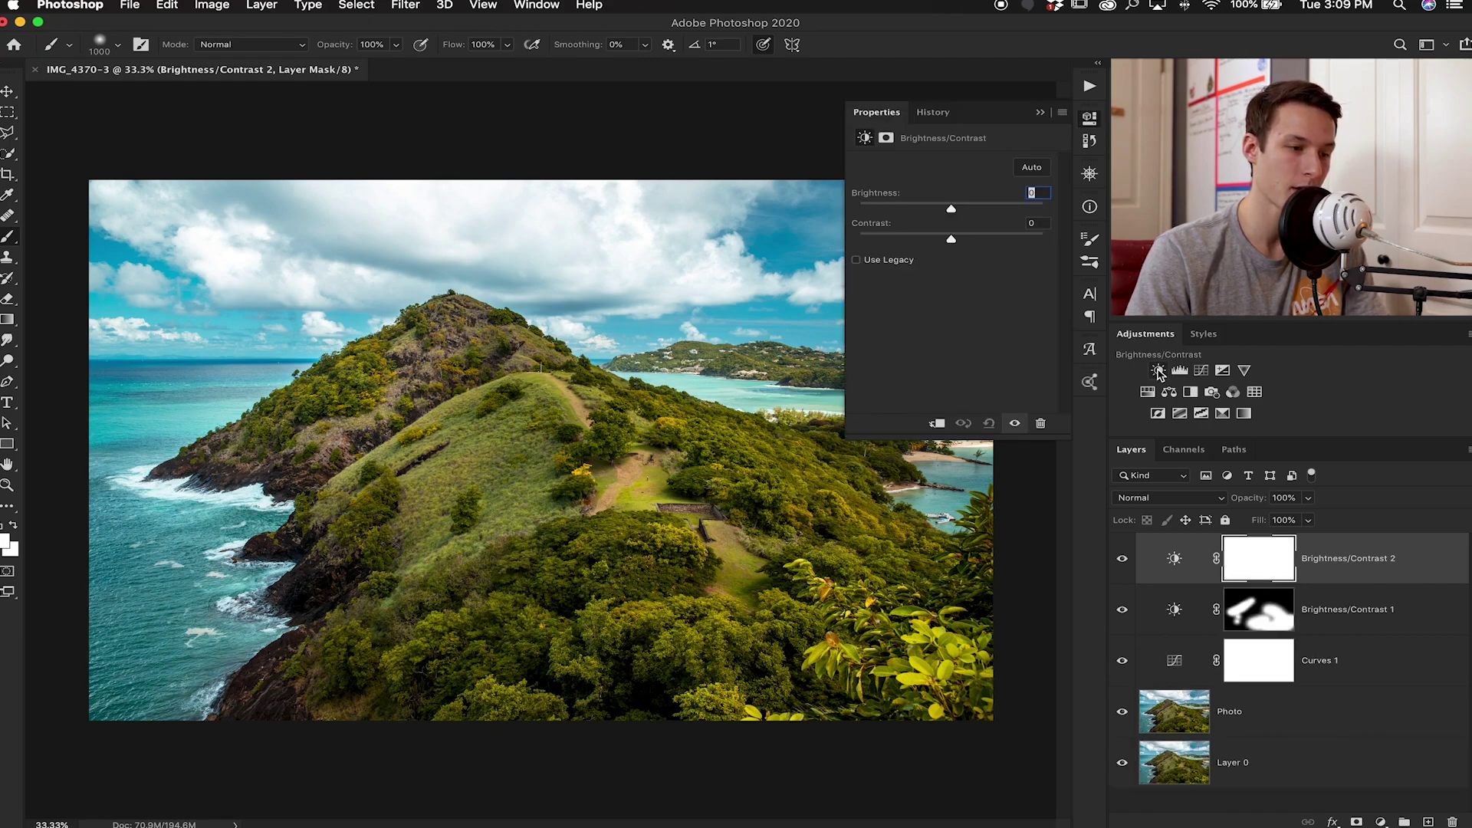
Raise Brightness/Contrast 2's brightness to 25 and invert its mask to all black.
left_click_drag(953, 210, 966, 209)
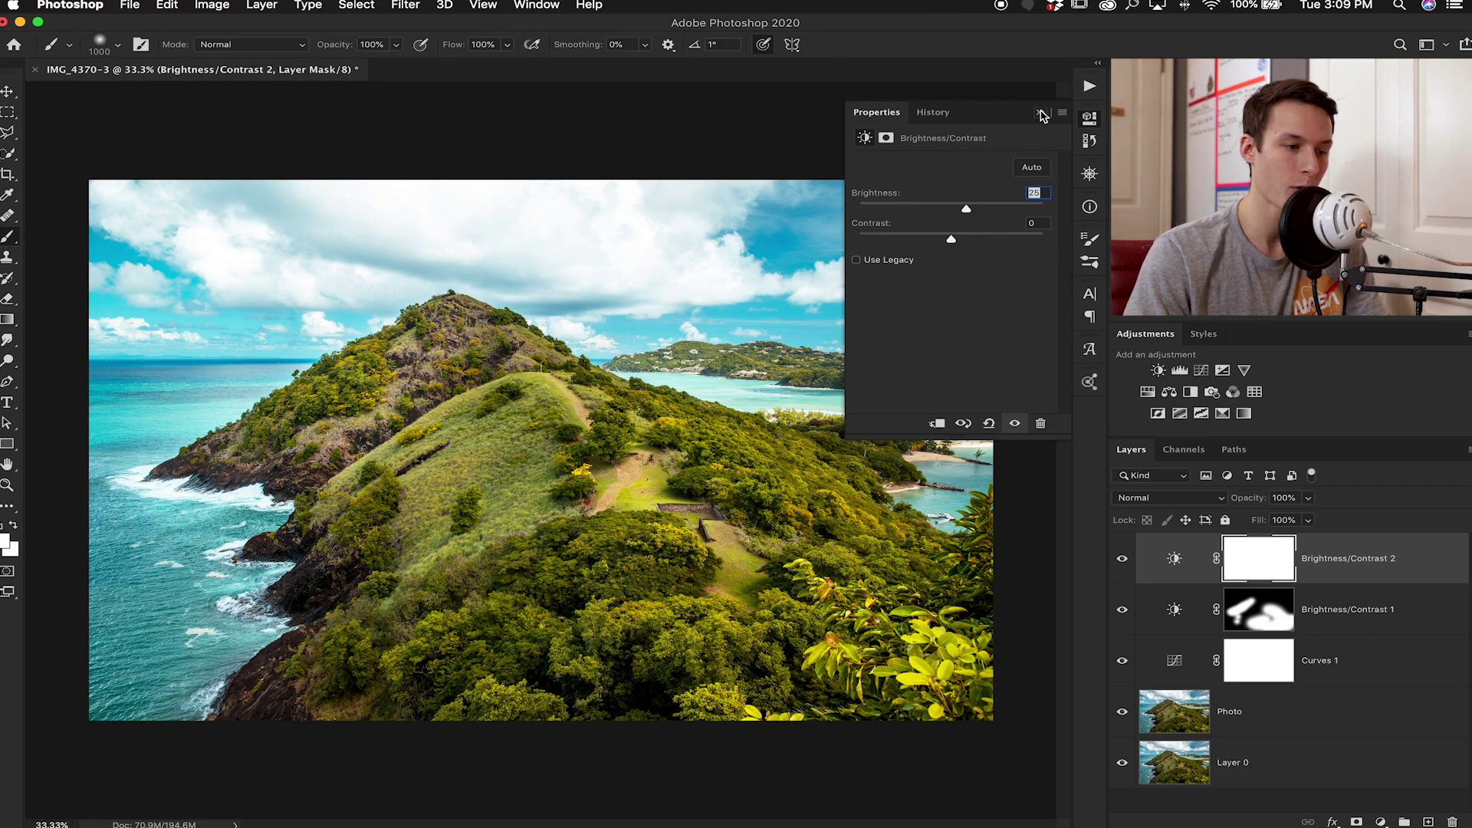
left_click(1041, 113)
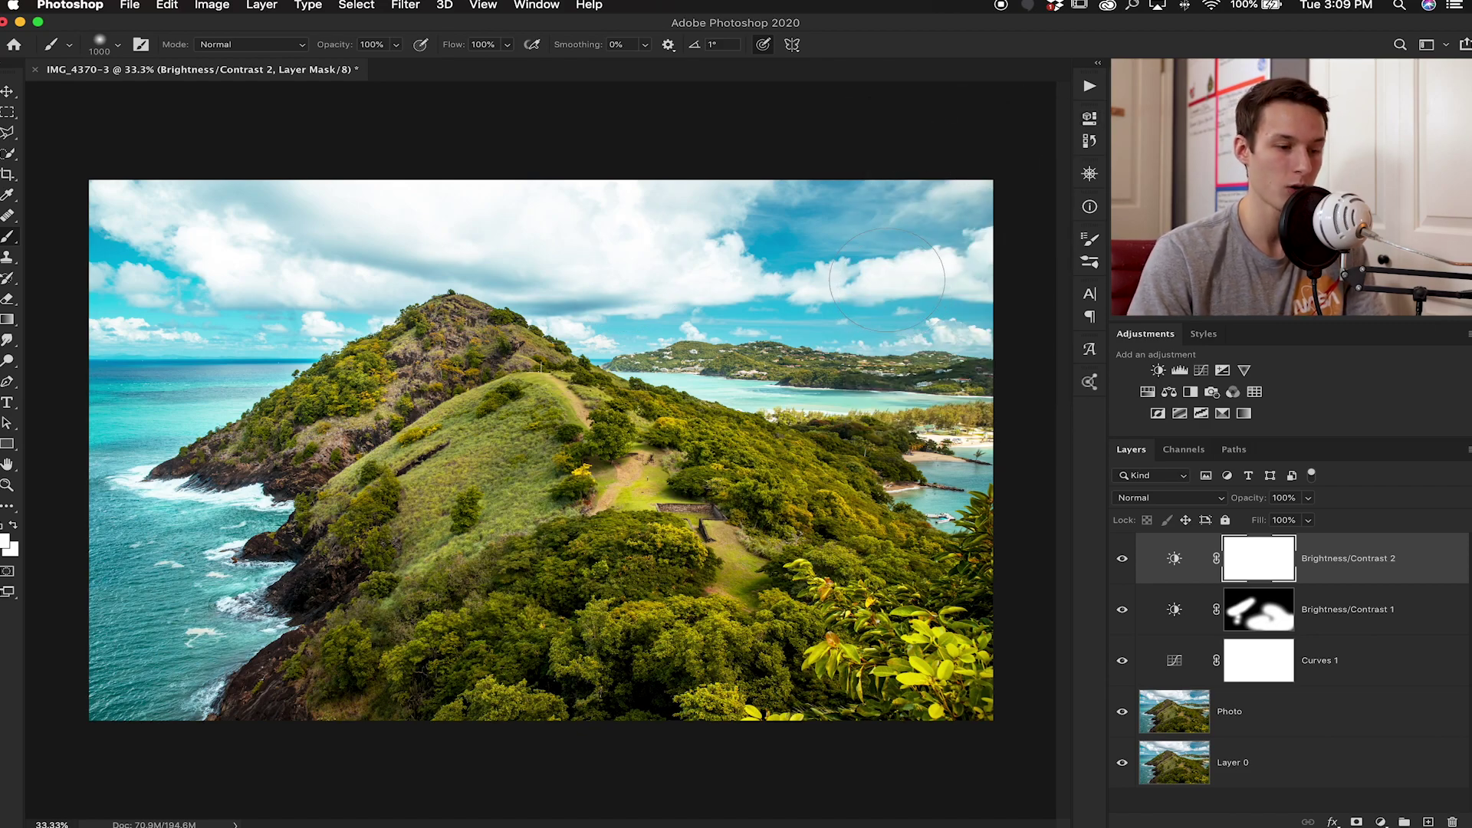
key("super+i")
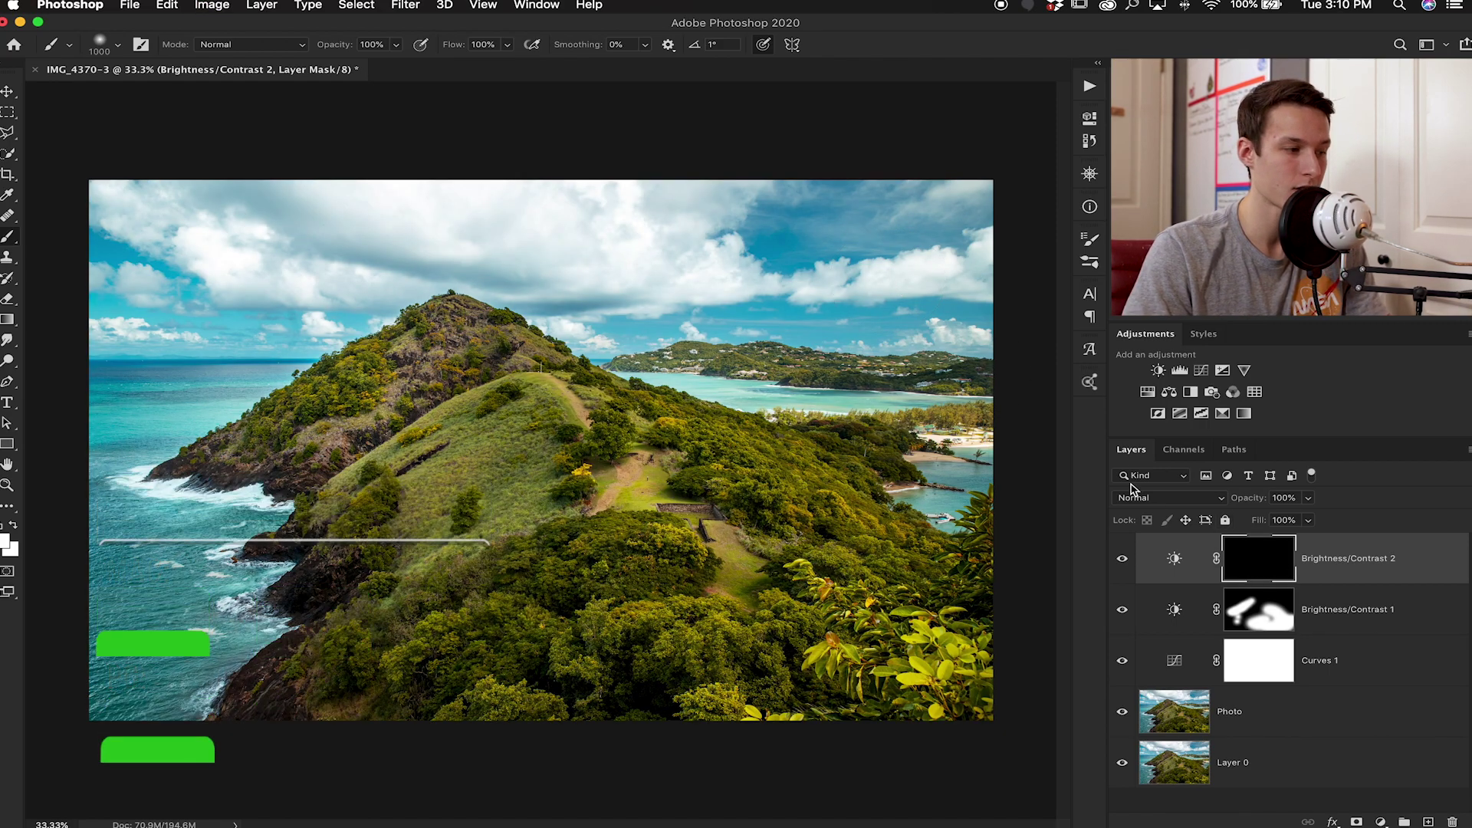
left_click(8, 321)
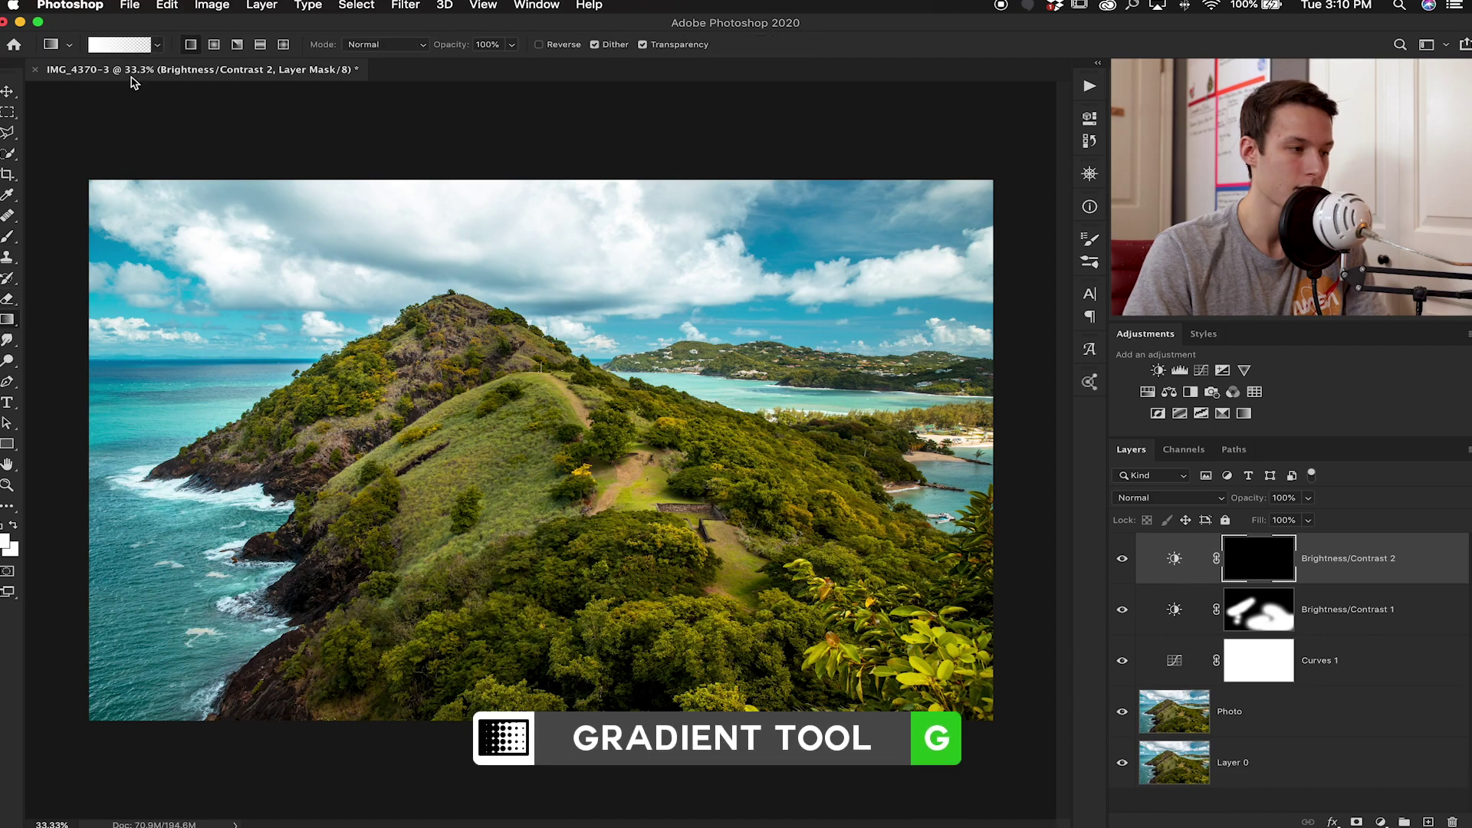
Choose the Foreground to Transparent gradient preset with white as the foreground colour.
left_click(122, 46)
left_click(440, 147)
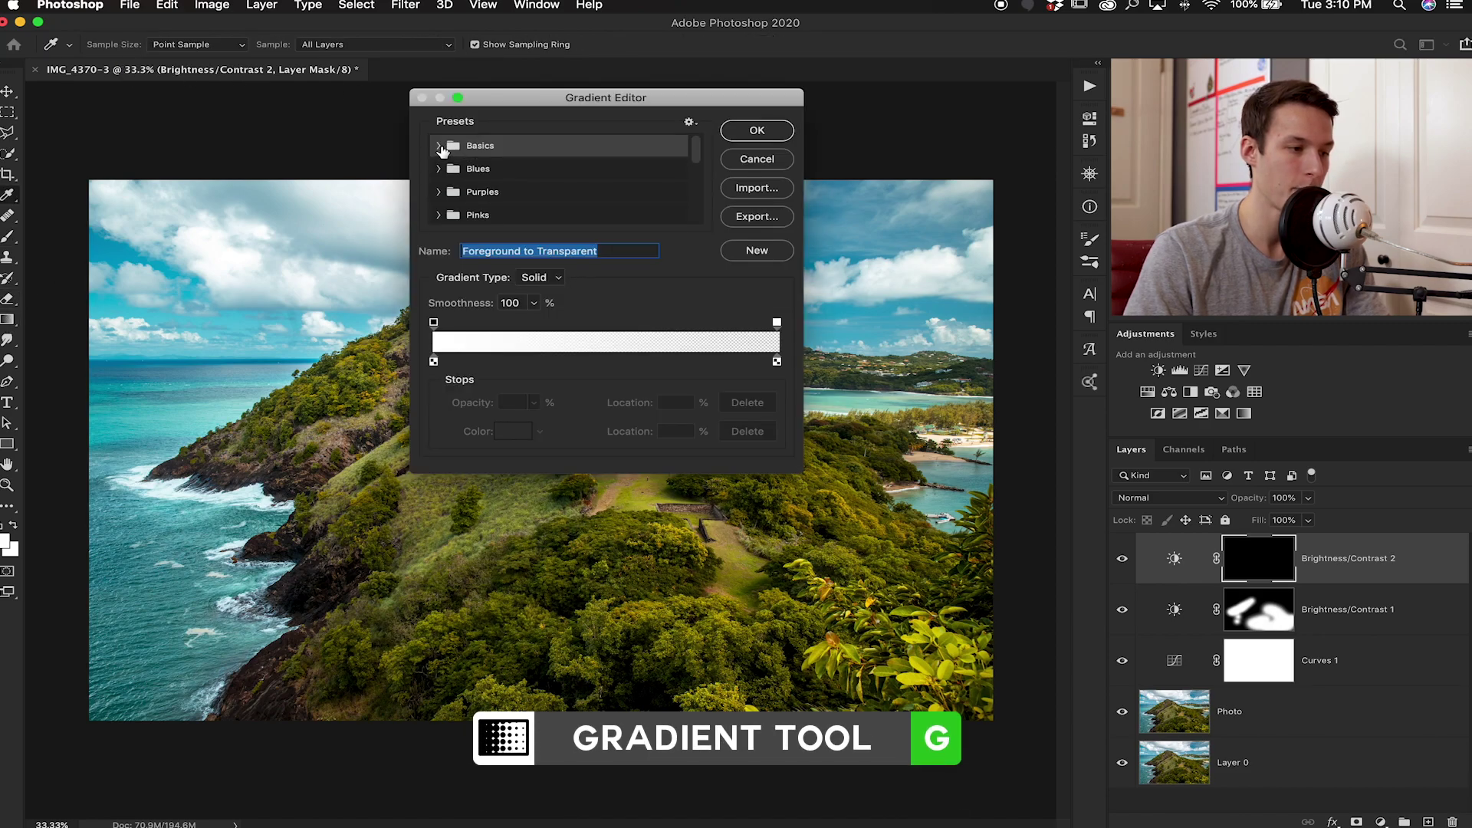
left_click(440, 146)
left_click(489, 176)
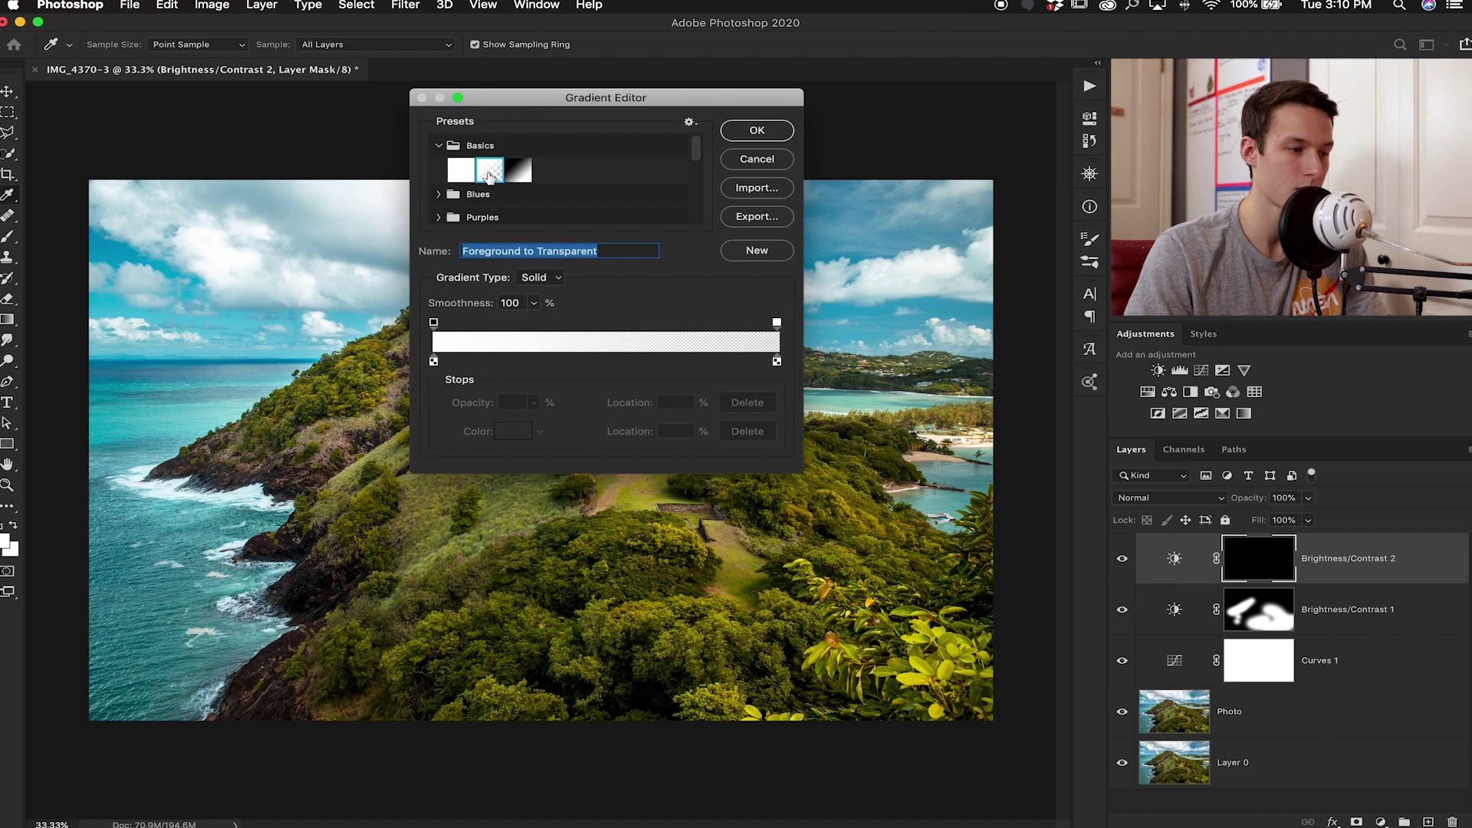
left_click(756, 131)
left_click(6, 545)
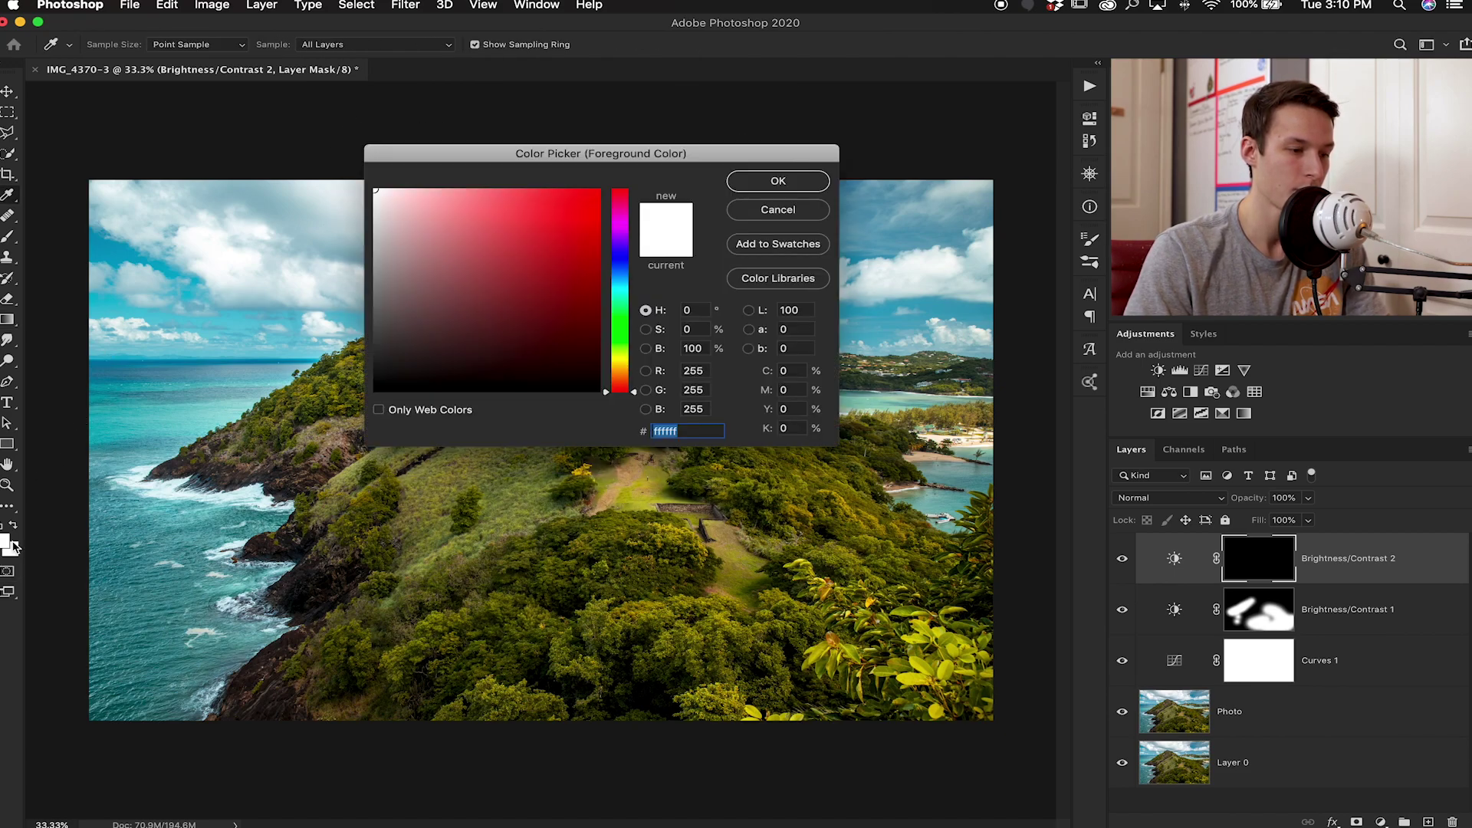
left_click(760, 182)
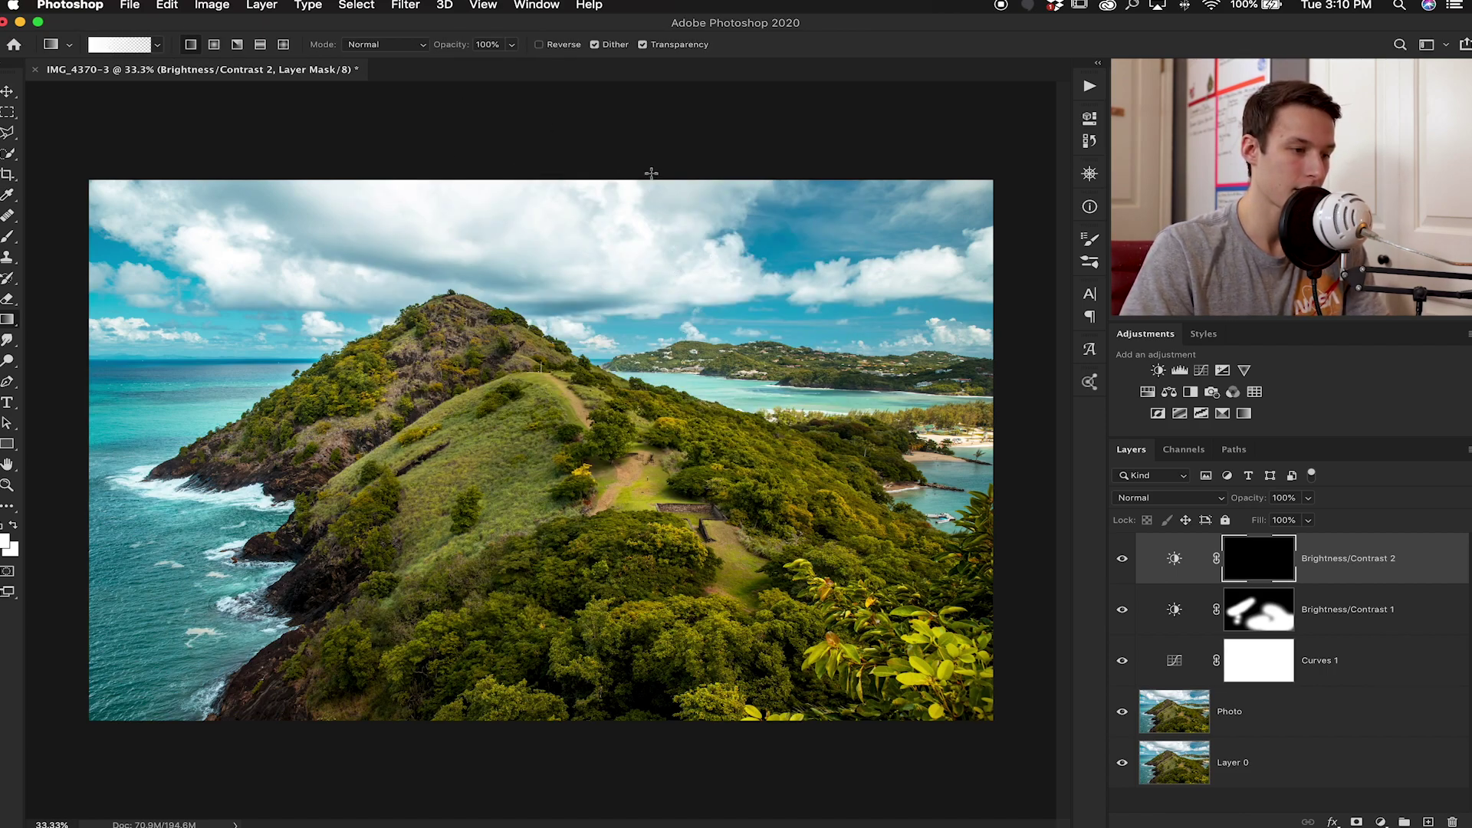
Try top-down and diagonal linear gradients on the mask, undoing each to keep it black.
left_click_drag(651, 175, 599, 418)
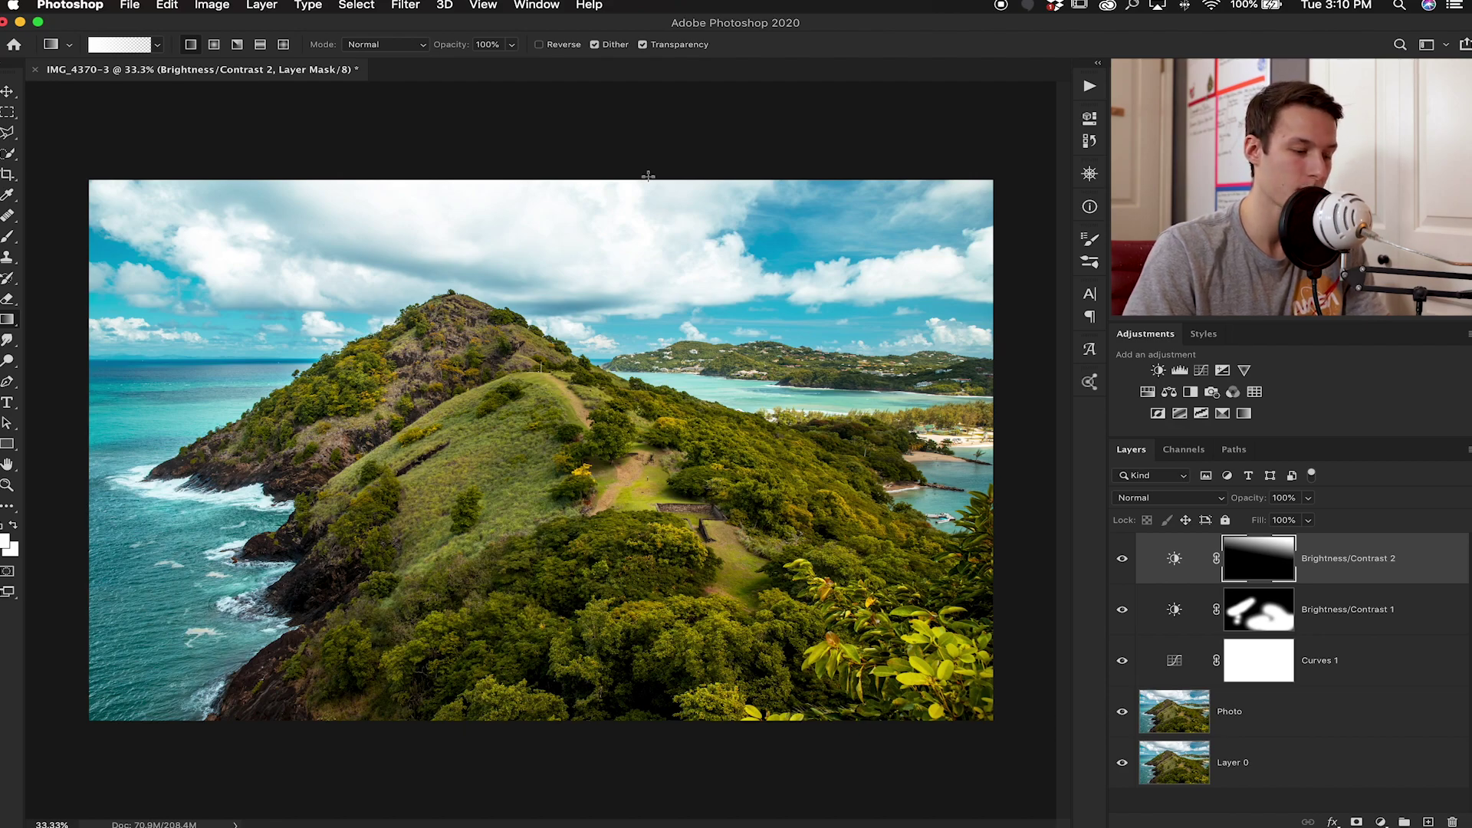
key("alt+super+z")
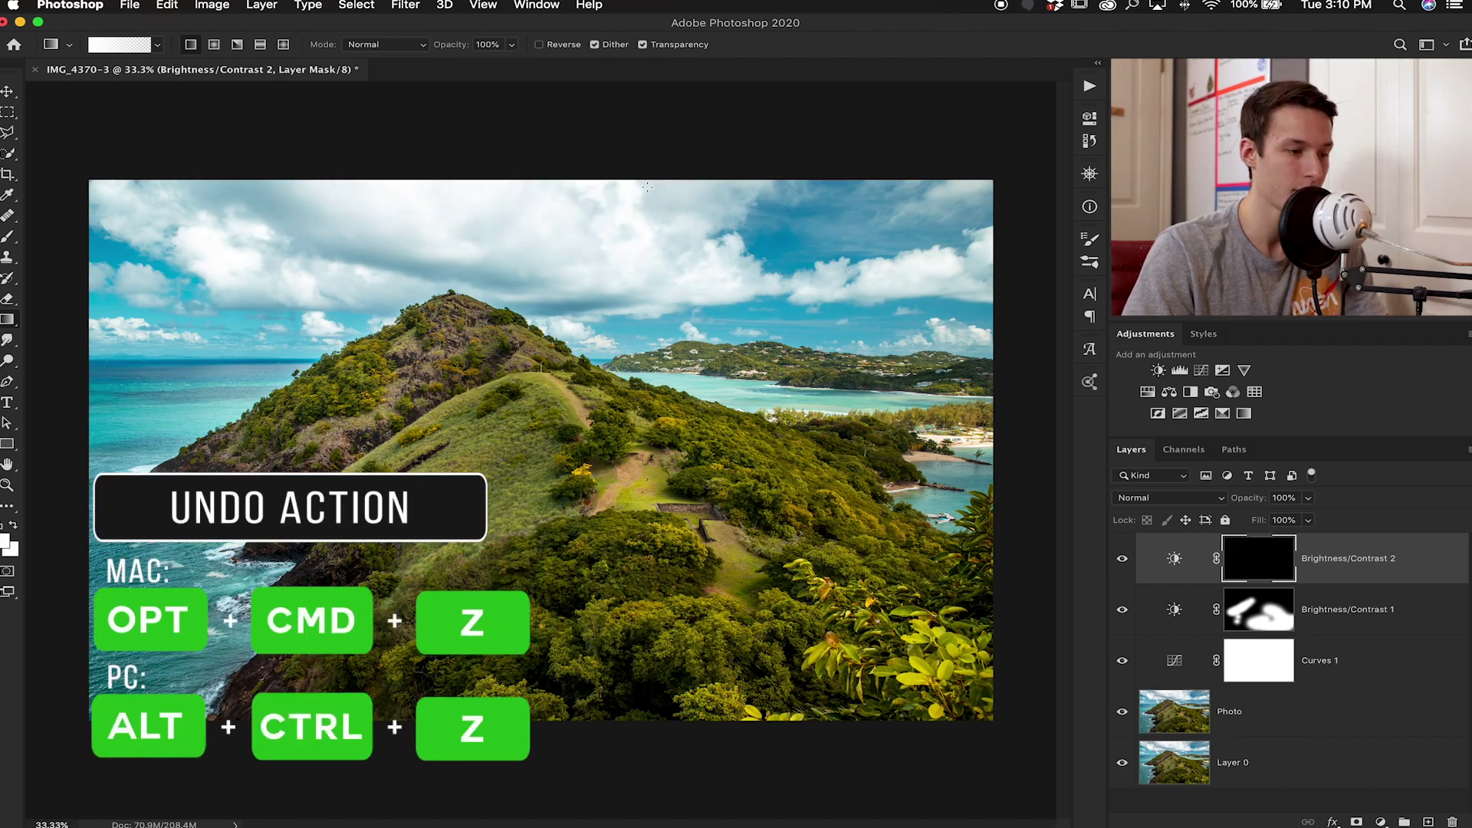
left_click_drag(544, 149, 529, 496)
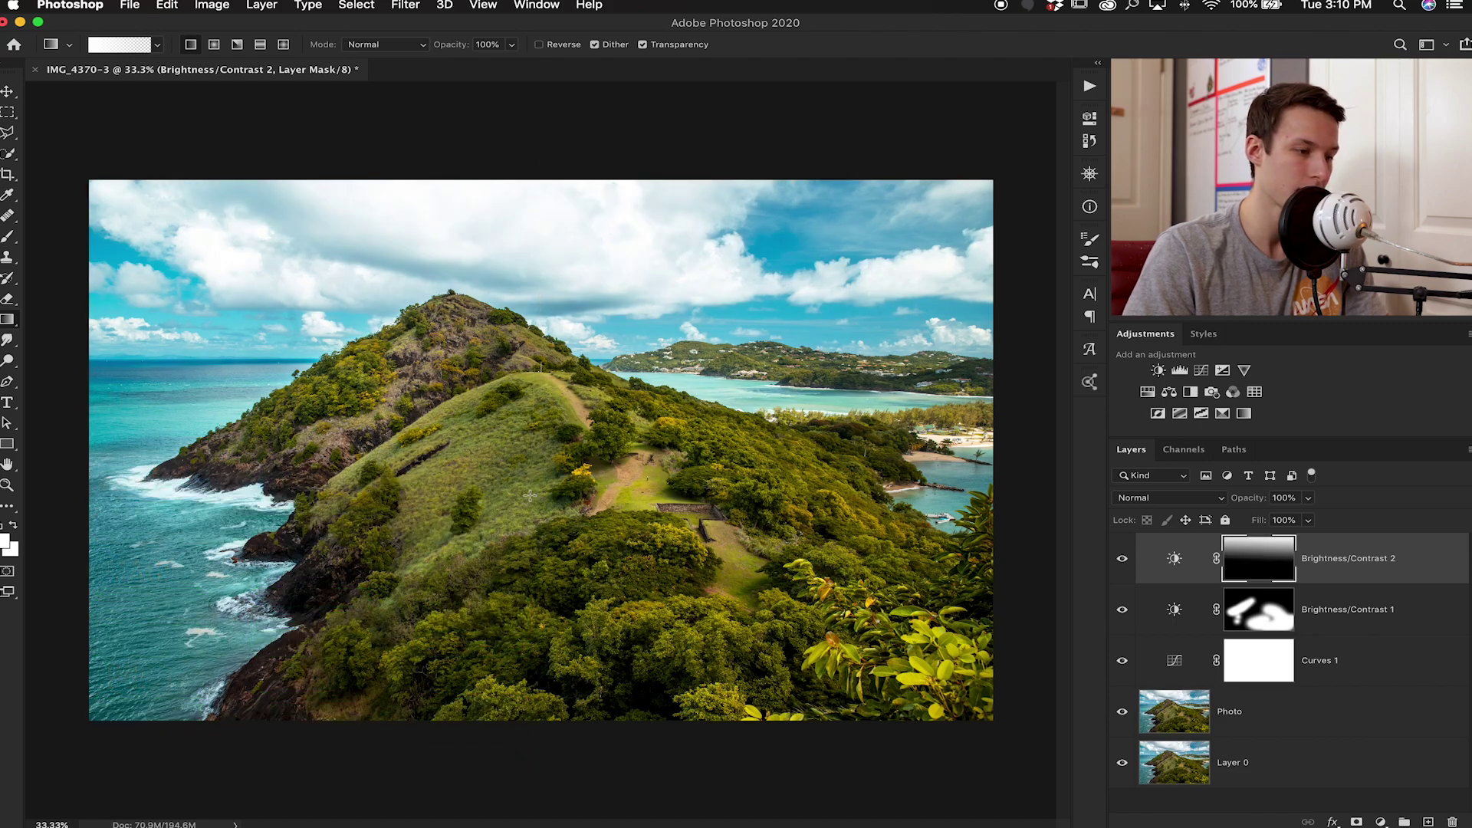
key("super+z")
left_click_drag(953, 164, 373, 550)
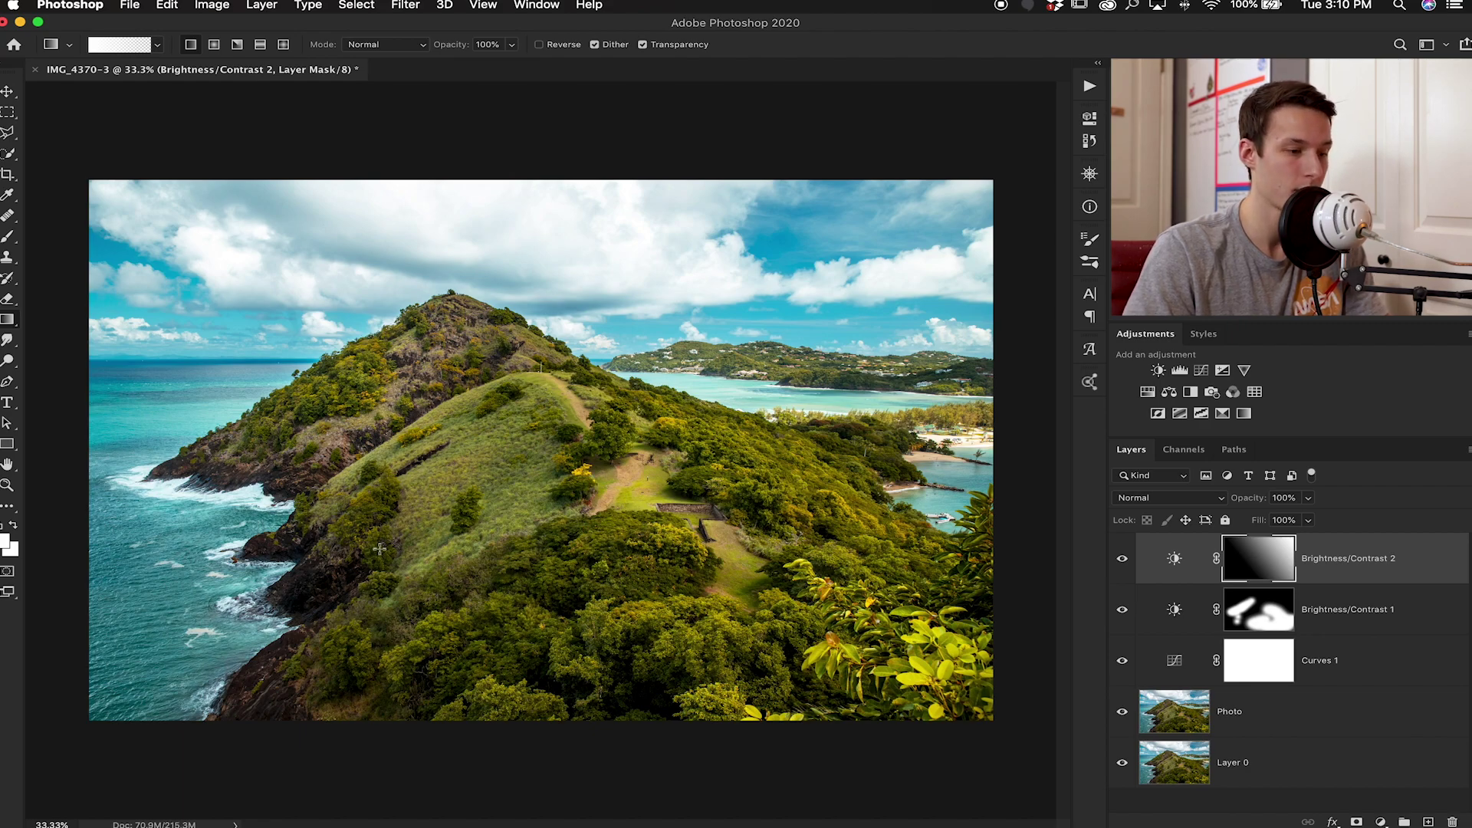
key("super+z")
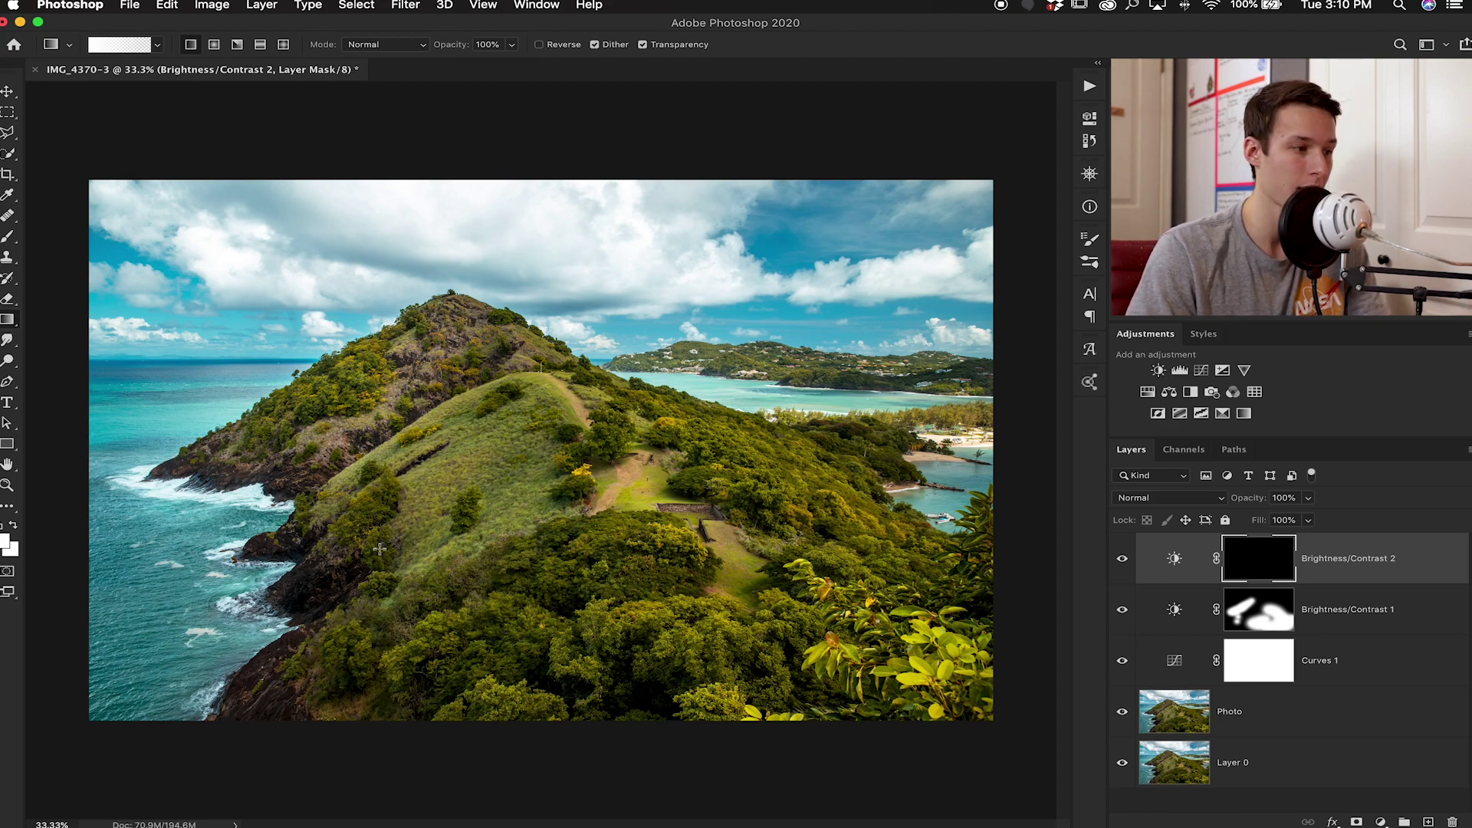
Draw a radial gradient from the upper-right sky toward lower left, then toggle the layer to compare.
left_click(214, 45)
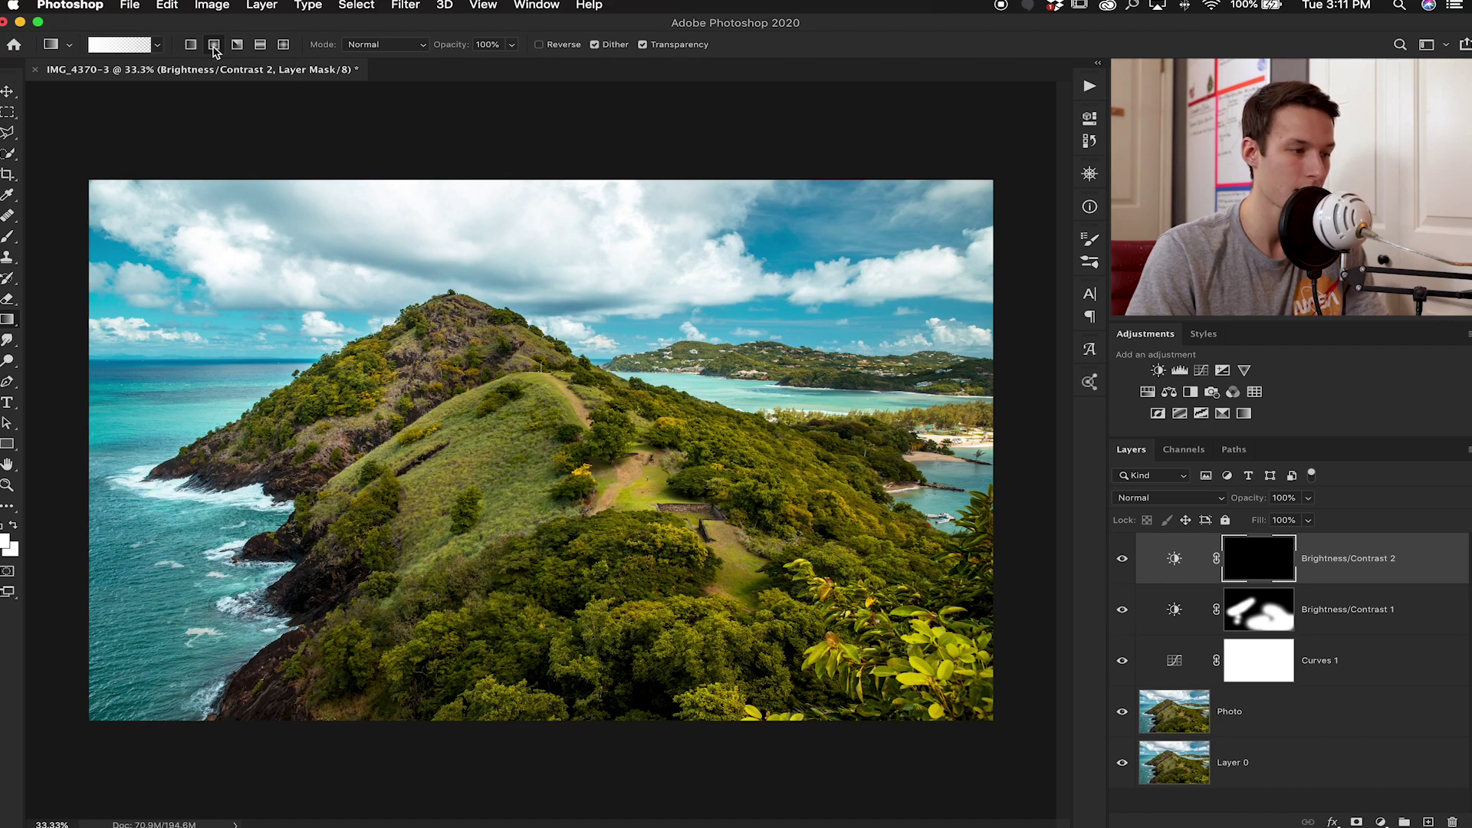
left_click_drag(991, 182, 564, 522)
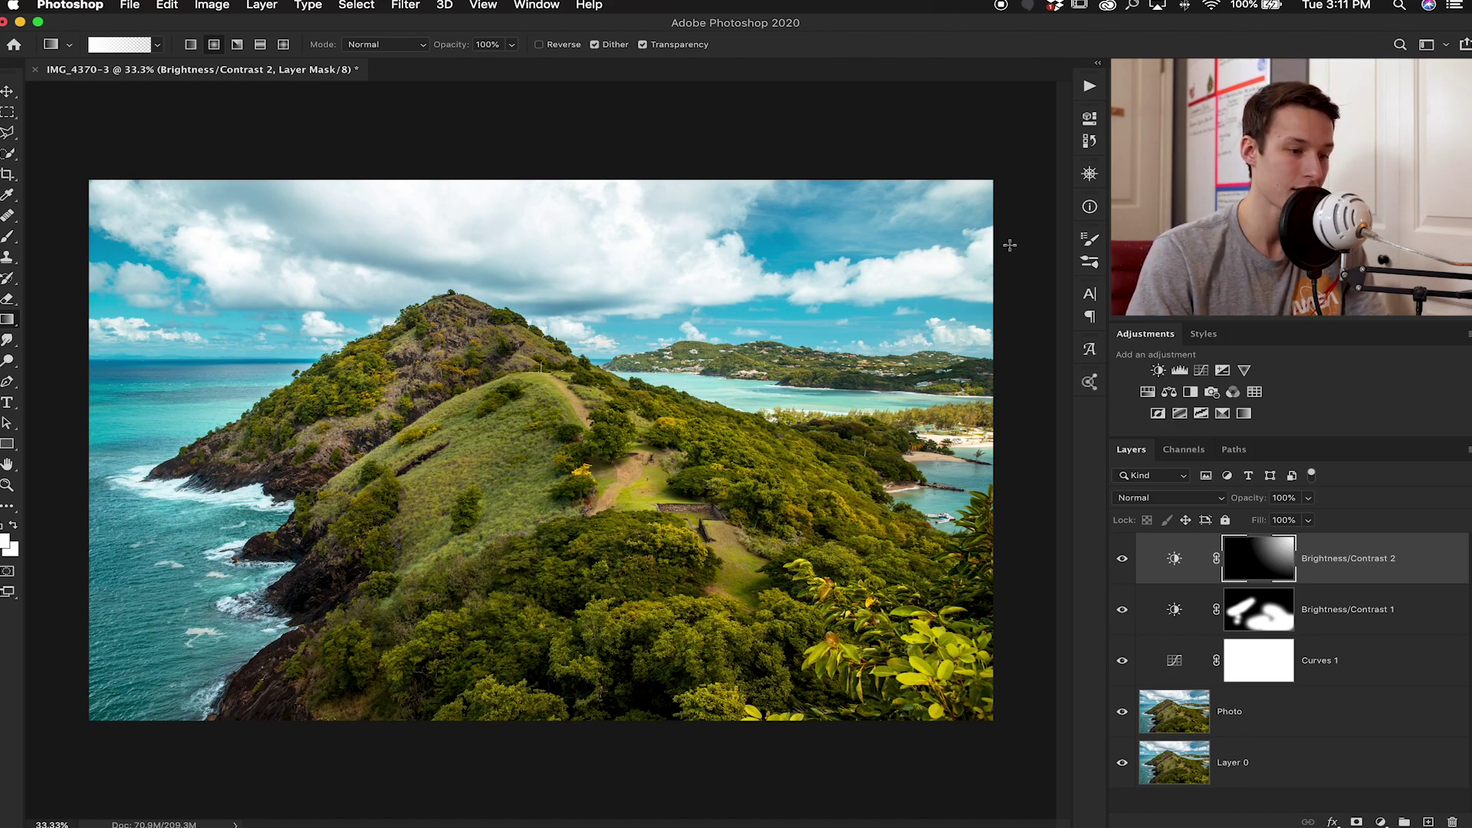
left_click_drag(977, 152, 497, 510)
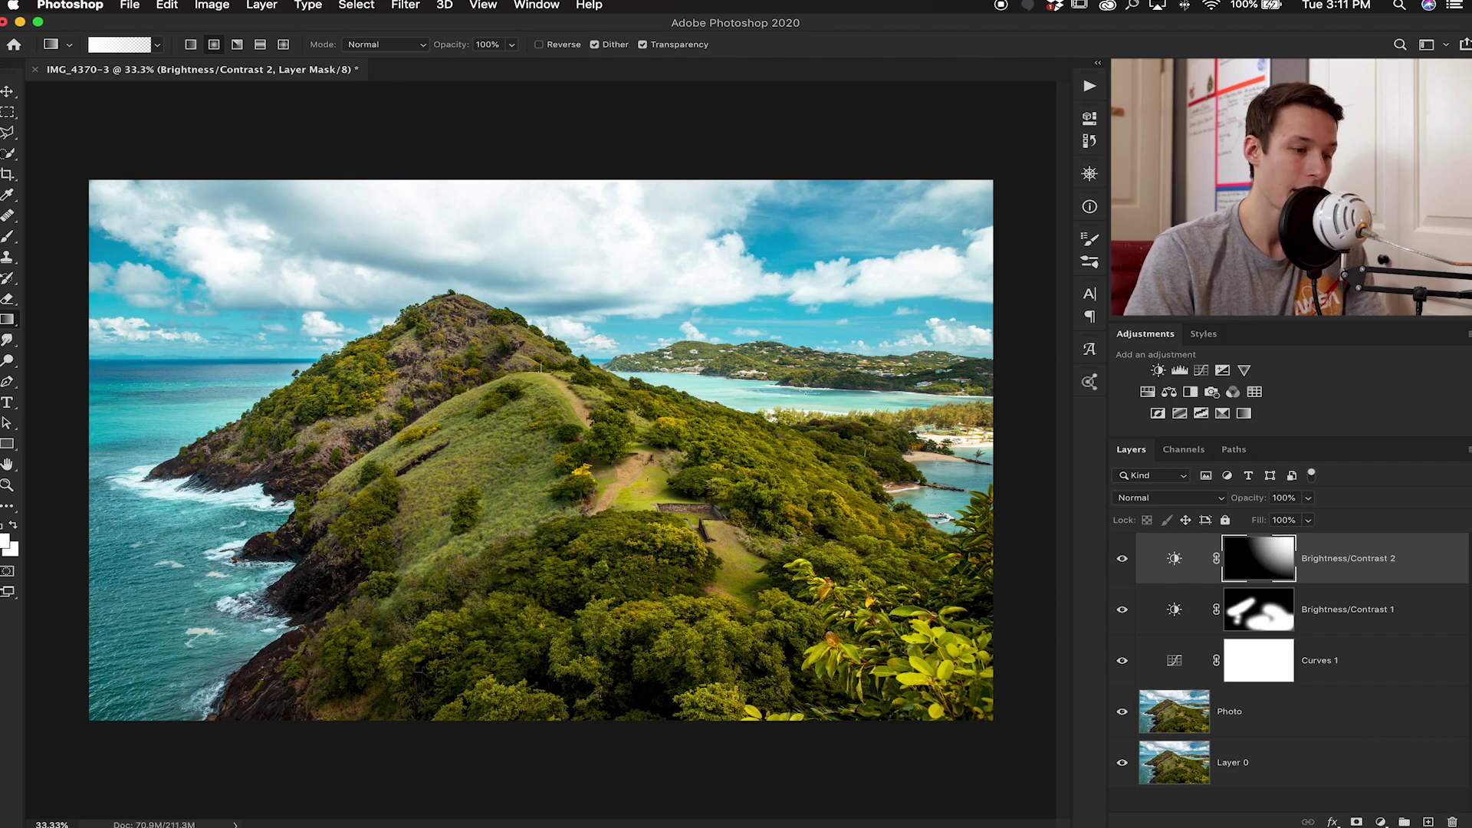
left_click(1123, 561)
left_click(1123, 561)
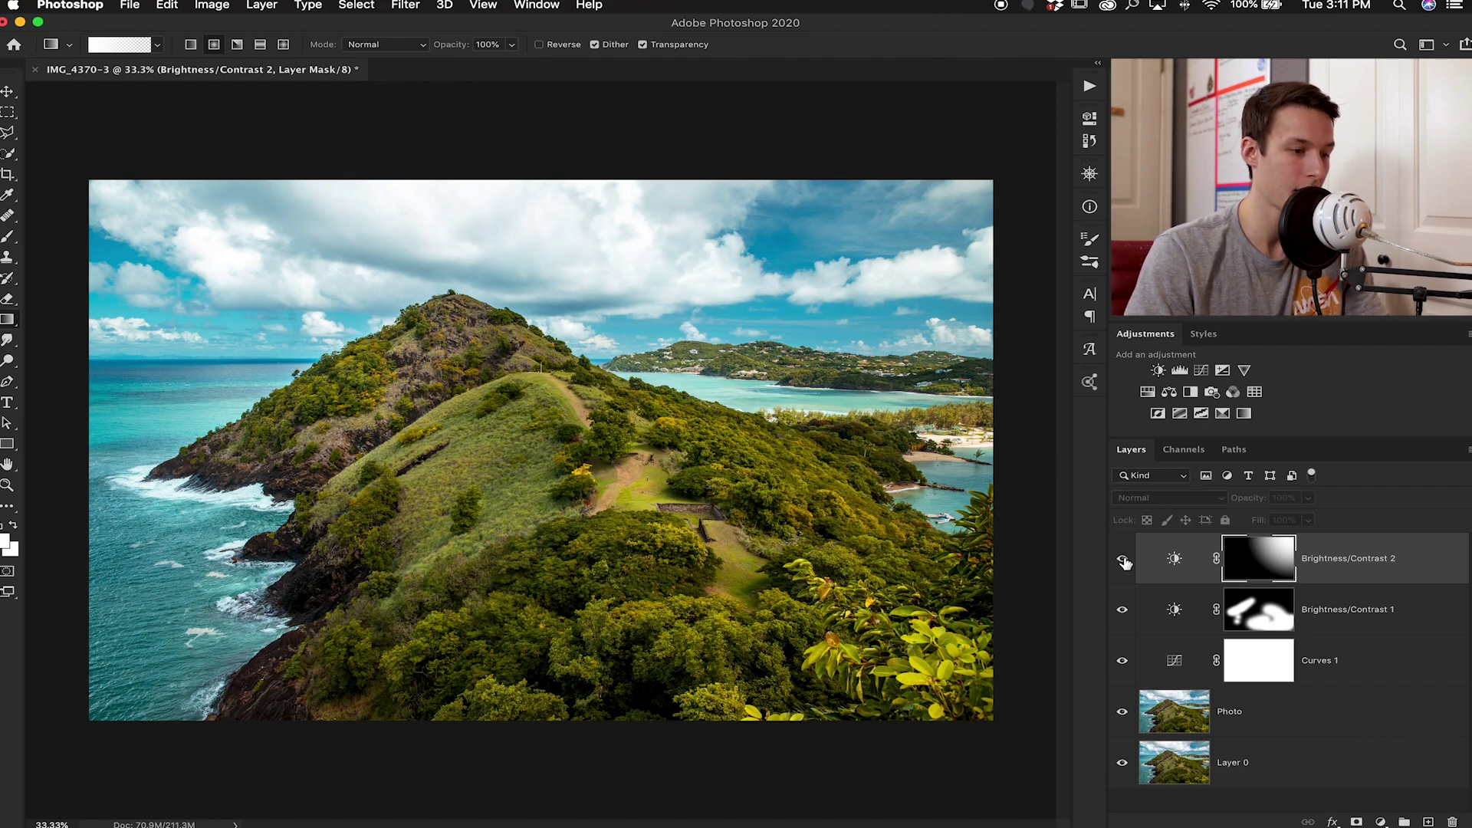